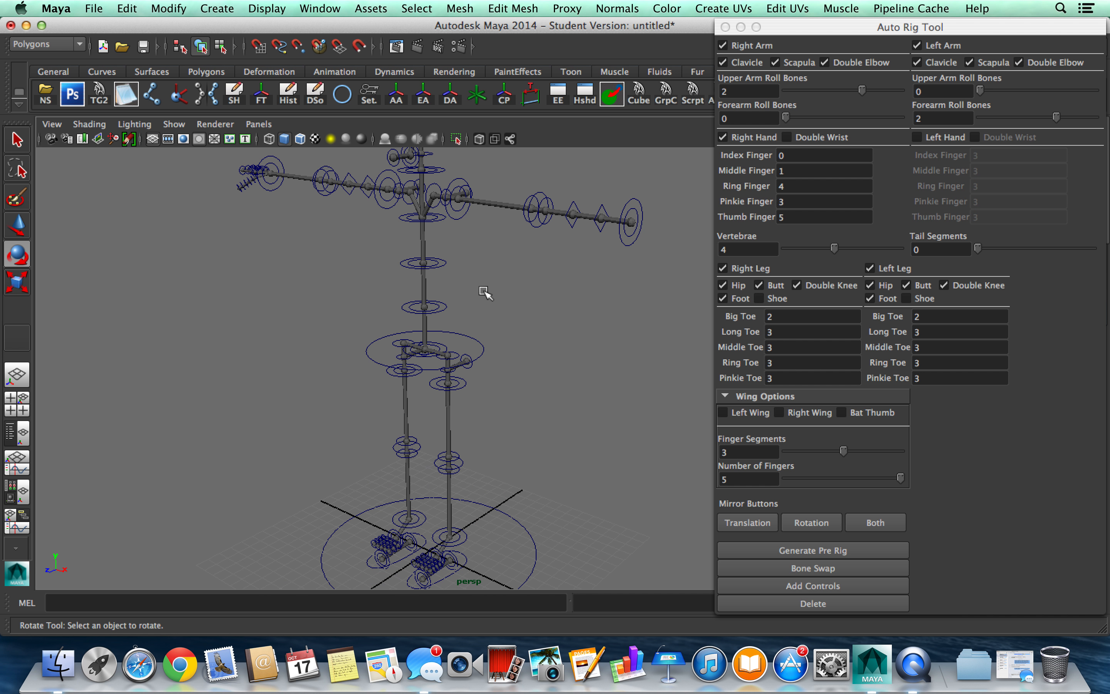
Set the index, middle, ring, pinkie and thumb fingers of the right hand to 3 and enable the left hand.
scroll(518, 304, up, 10)
alt+middle_drag(535, 252, 520, 300)
scroll(521, 299, down, 6)
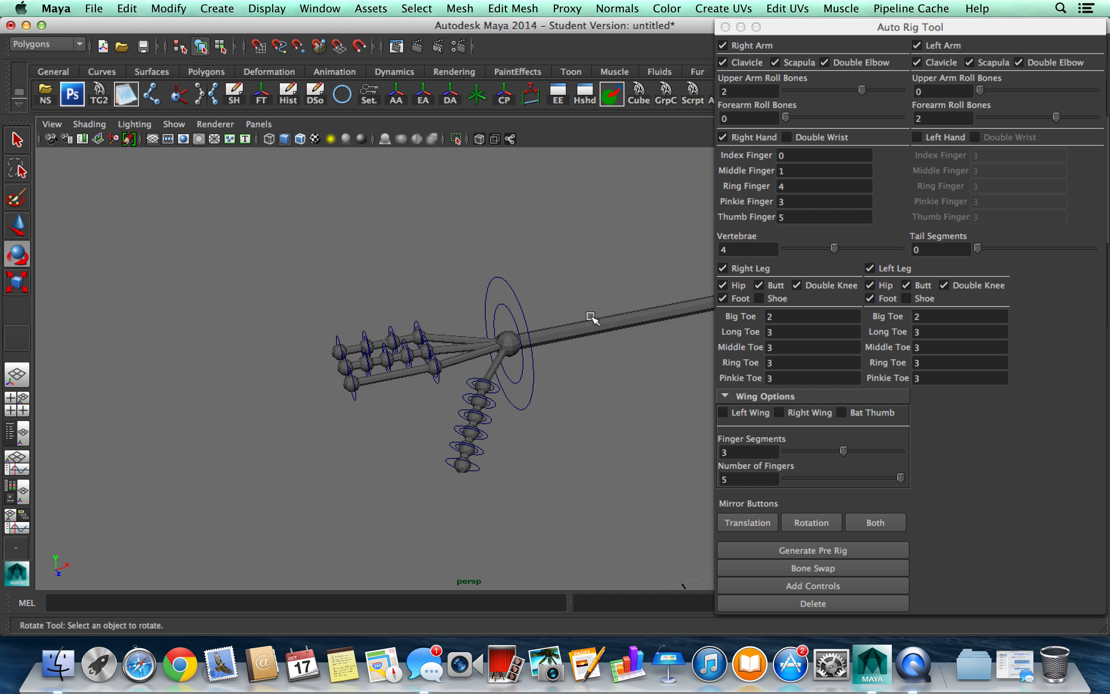
alt+drag(591, 317, 504, 301)
scroll(505, 300, down, 8)
alt+drag(579, 340, 477, 330)
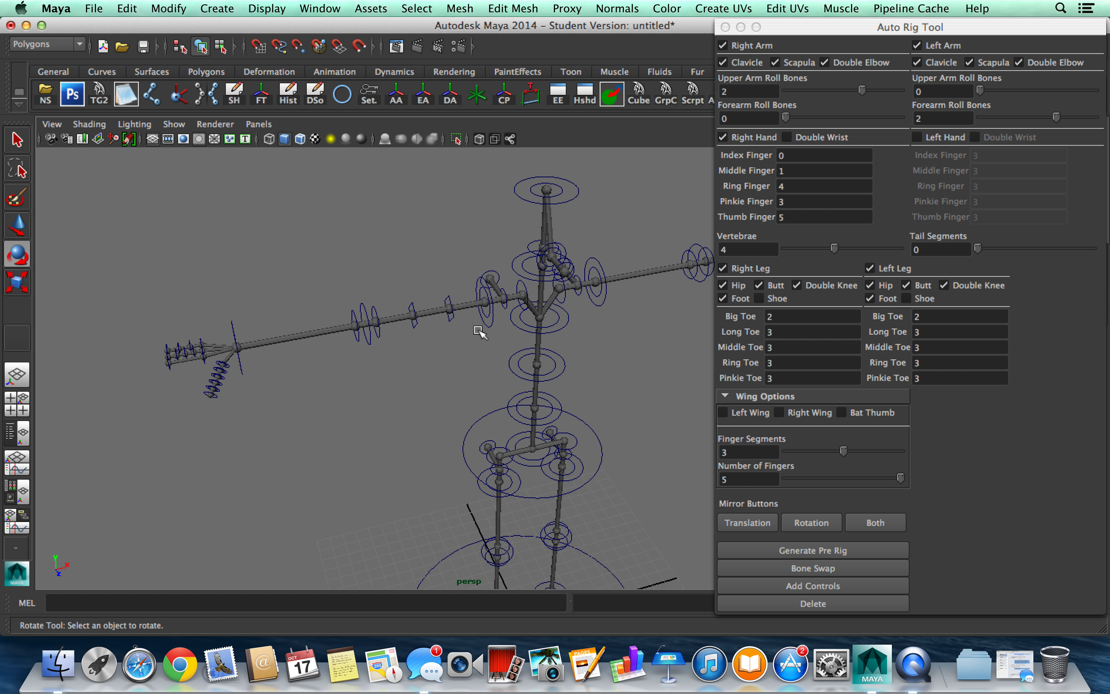
click(797, 156)
text(3)
key(Tab)
text(3)
key(Tab)
text(3)
key(Tab)
key(Tab)
text(3)
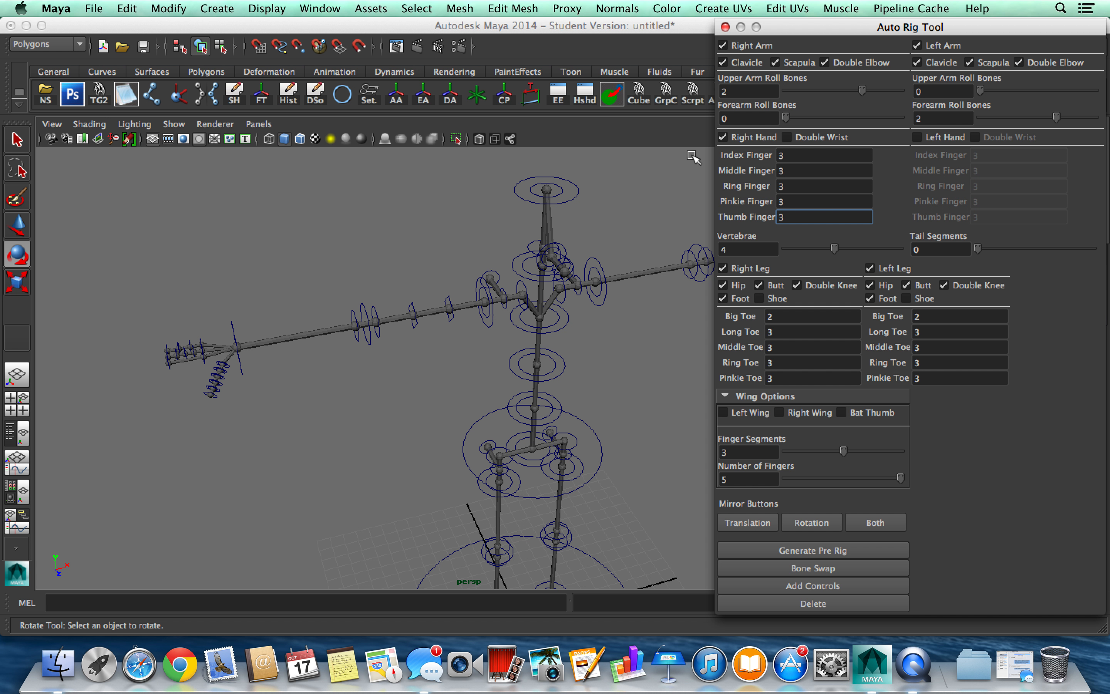
click(939, 137)
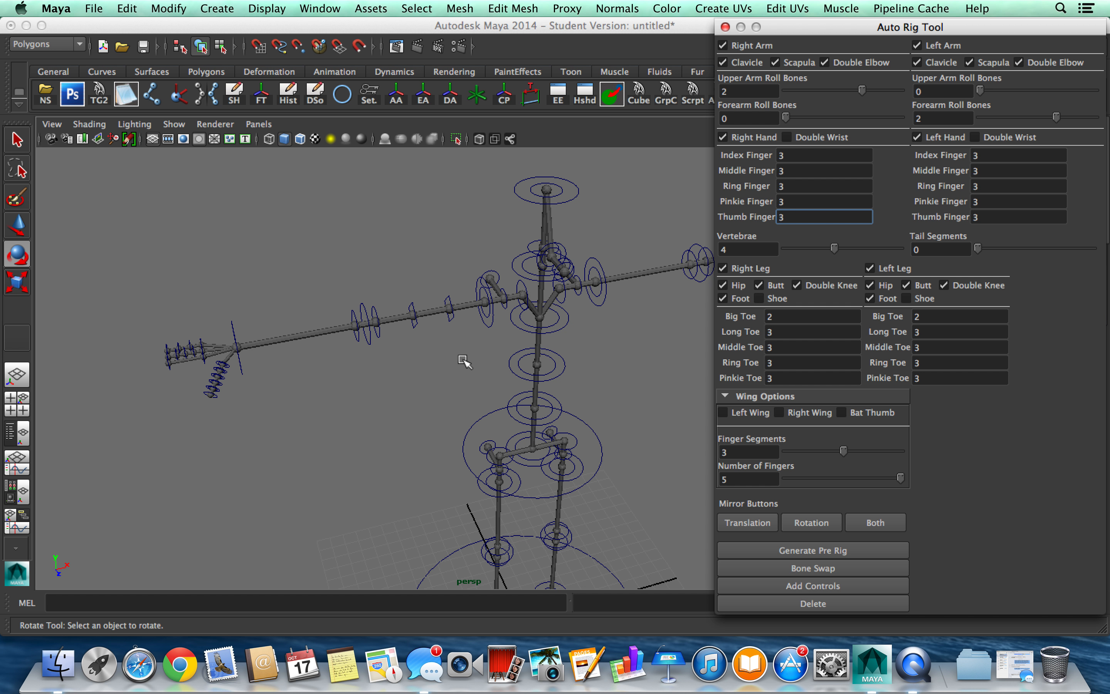
Rotate the main right shoulder control to lower the arm toward the body, and mirror both translation and rotation to the left arm.
click(491, 325)
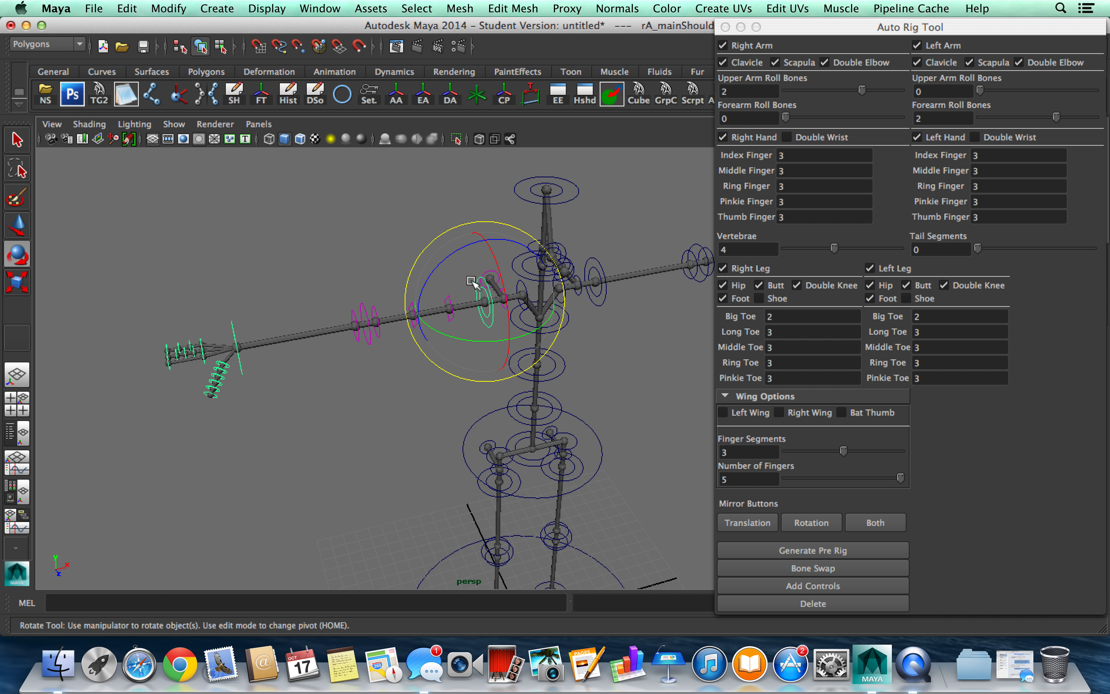
drag(450, 261, 390, 301)
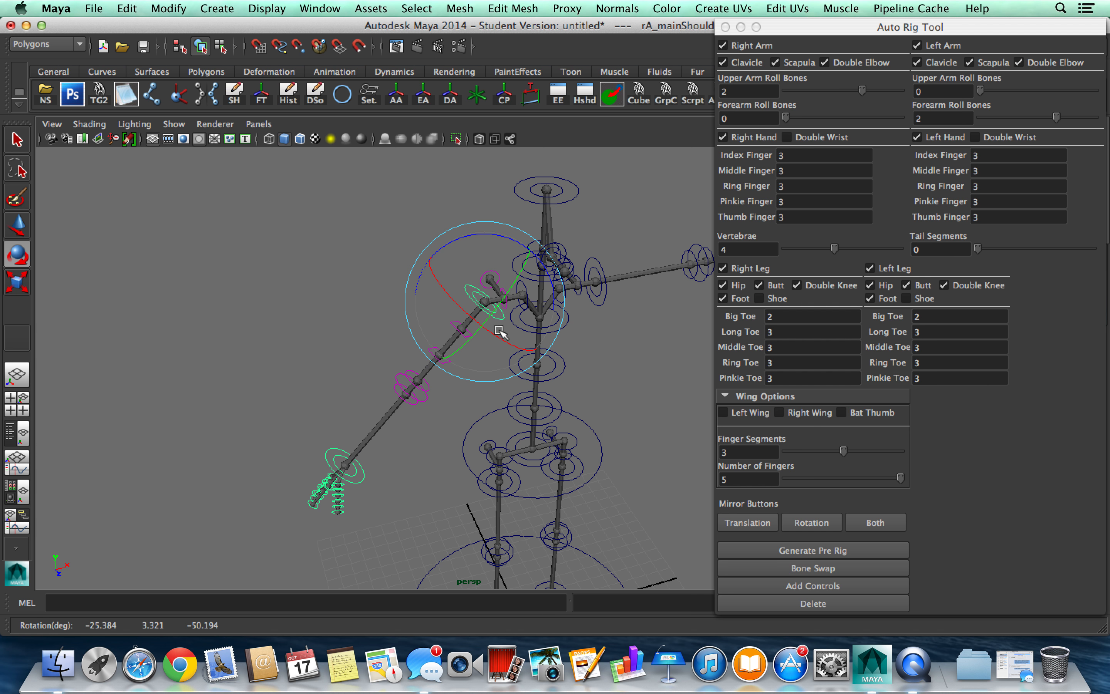
click(874, 523)
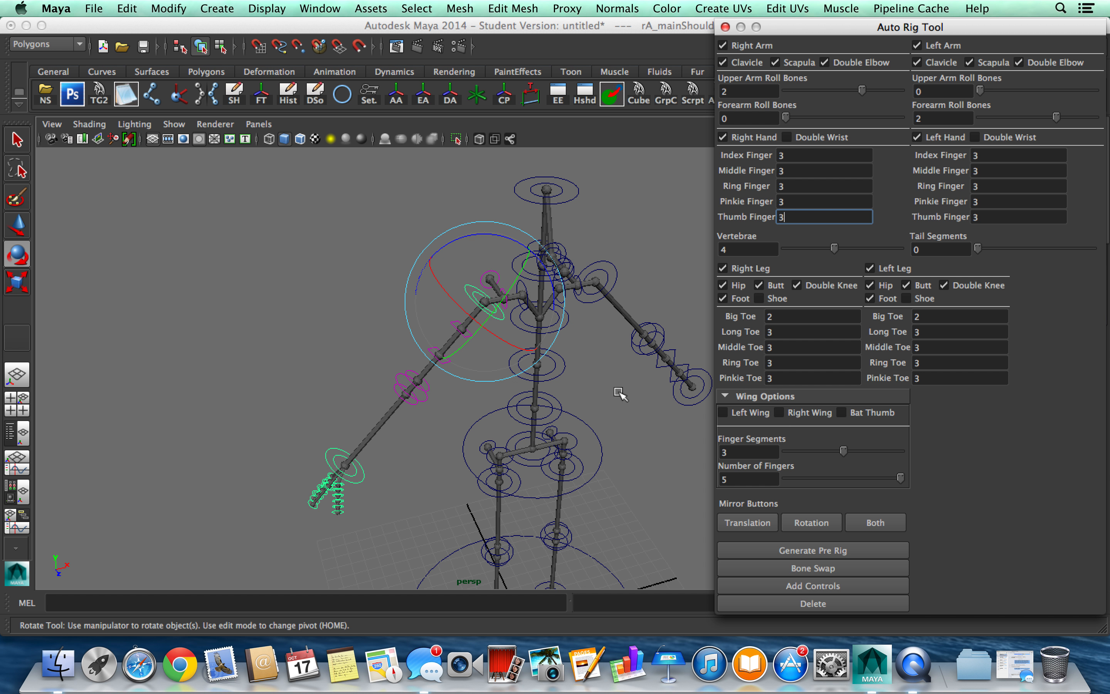
Move the main right elbow control slightly to adjust the arm's bend.
alt+drag(619, 390, 476, 340)
click(436, 299)
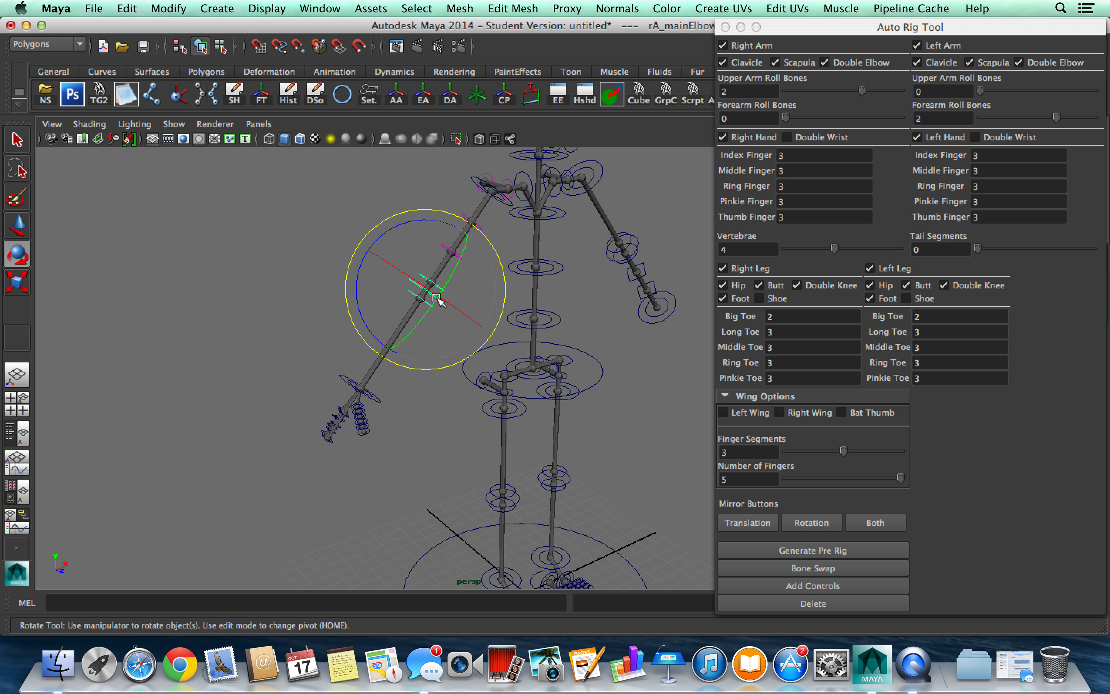
key(w)
alt+drag(431, 301, 483, 345)
drag(530, 395, 519, 387)
alt+drag(657, 414, 529, 376)
alt+drag(434, 342, 481, 367)
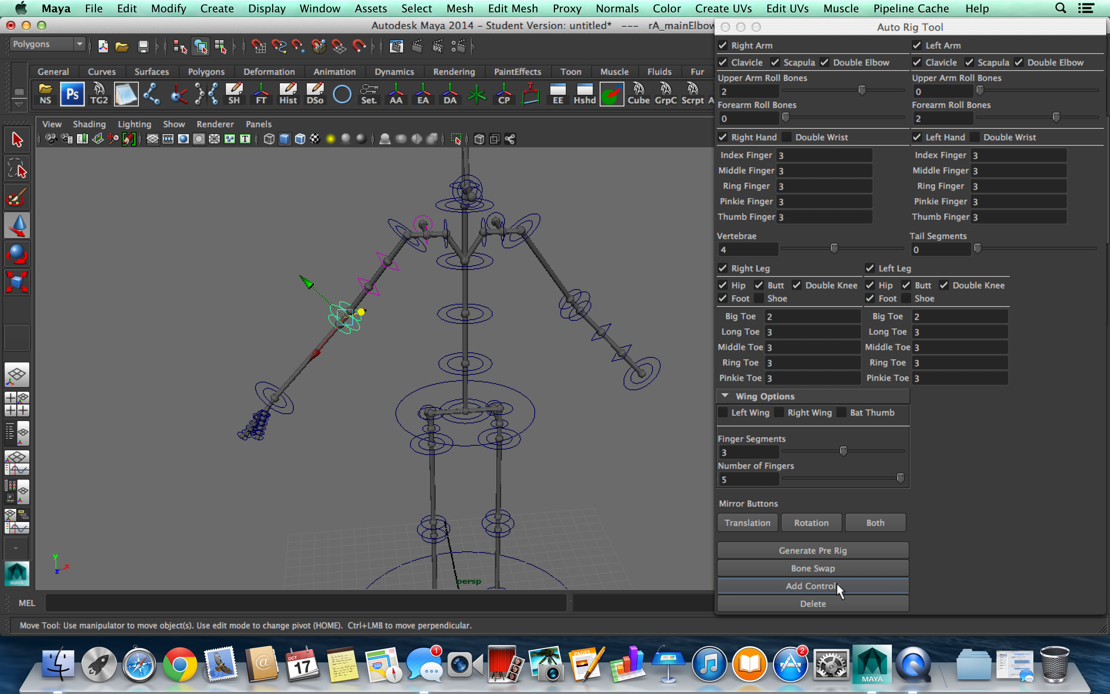
Regenerate the pre rig with the left hand and updated fingers, saving the current pose.
click(823, 549)
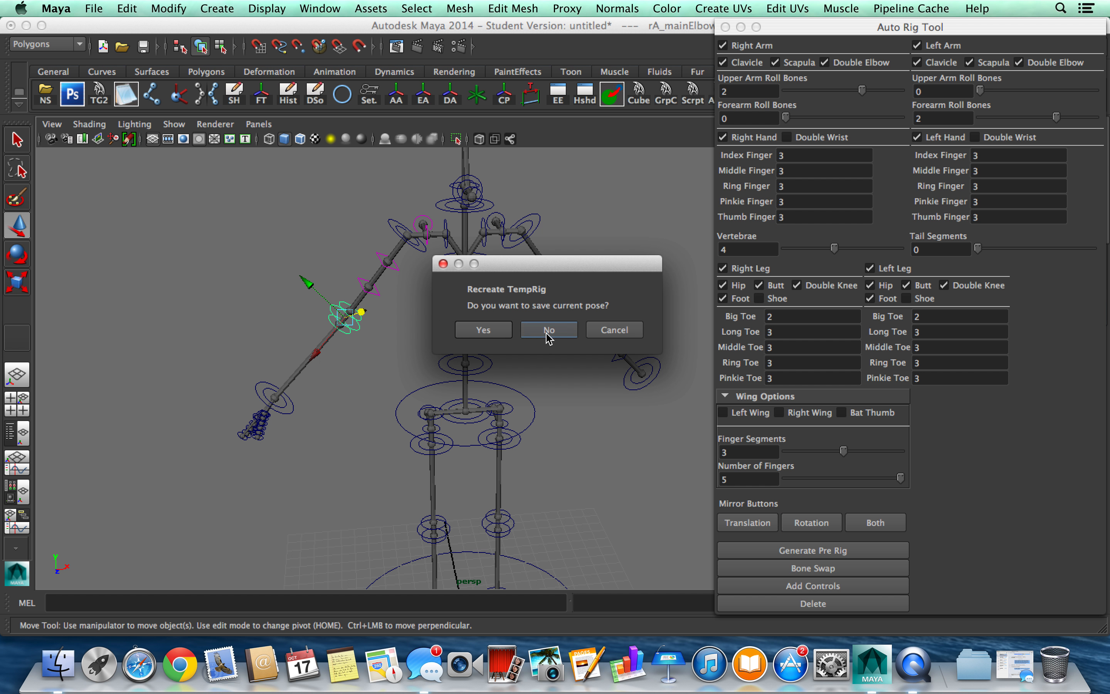
click(485, 330)
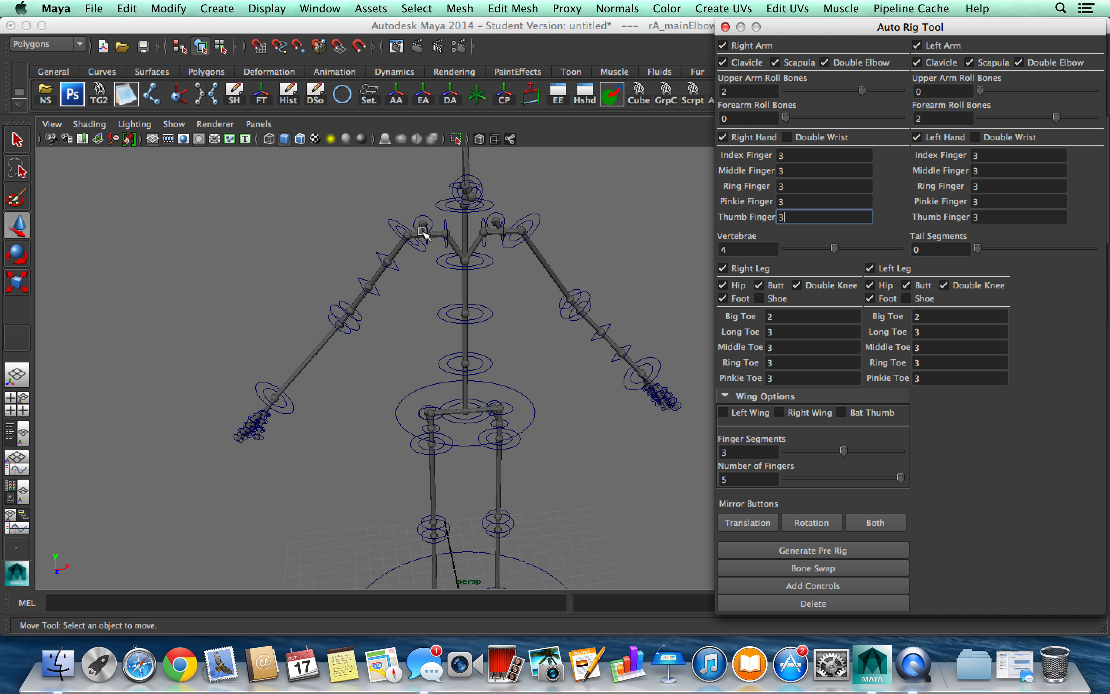
alt+drag(401, 302, 495, 303)
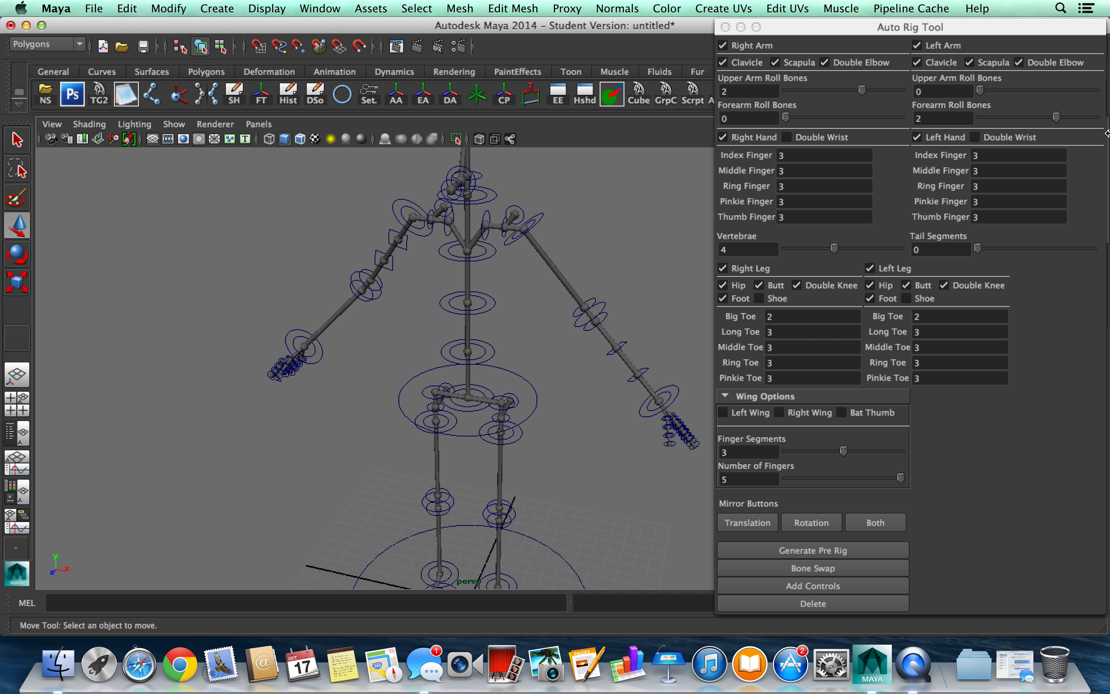
Set the right arm to 0 upper arm and 2 forearm roll bones, and regenerate the pre rig with the current pose saved.
click(851, 115)
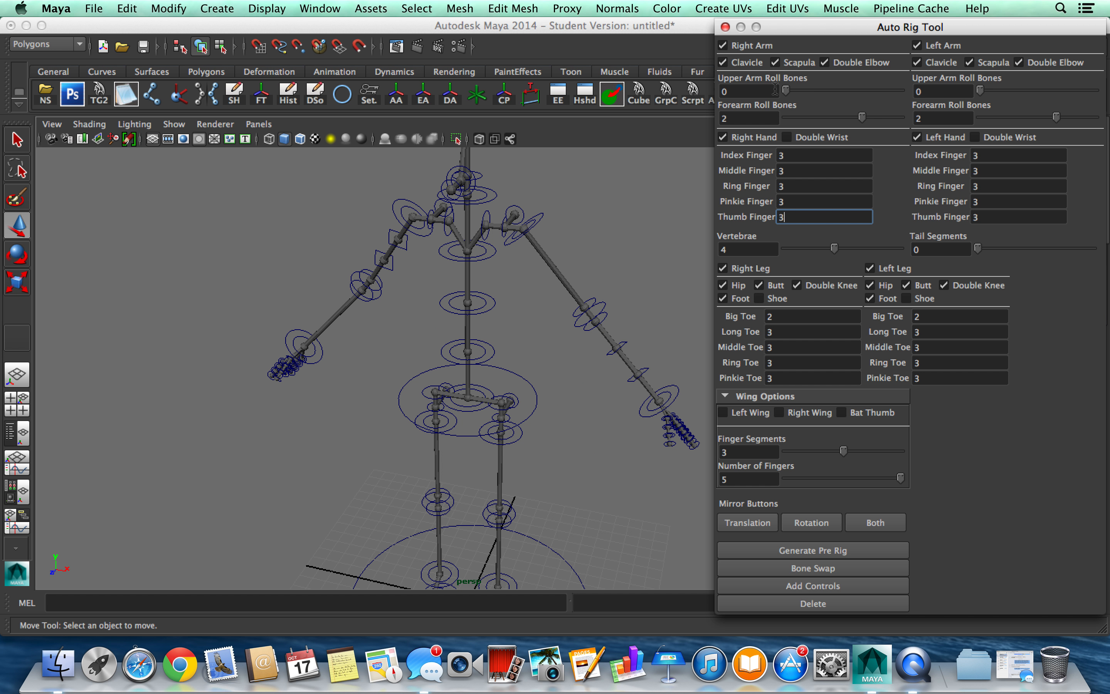
click(871, 544)
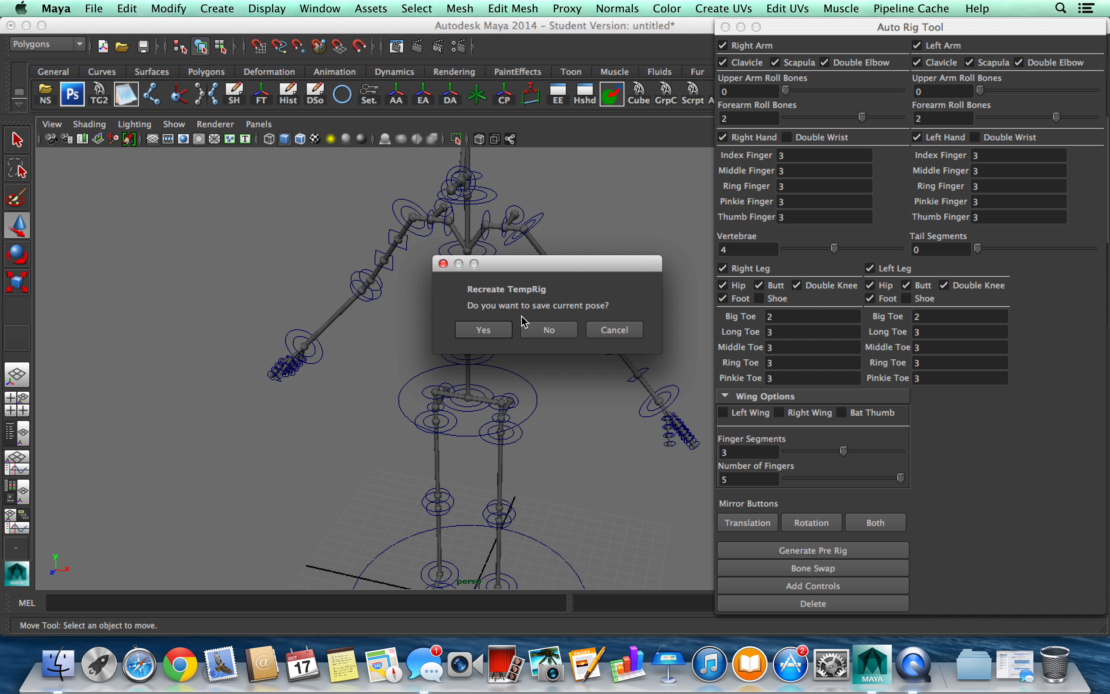
click(485, 335)
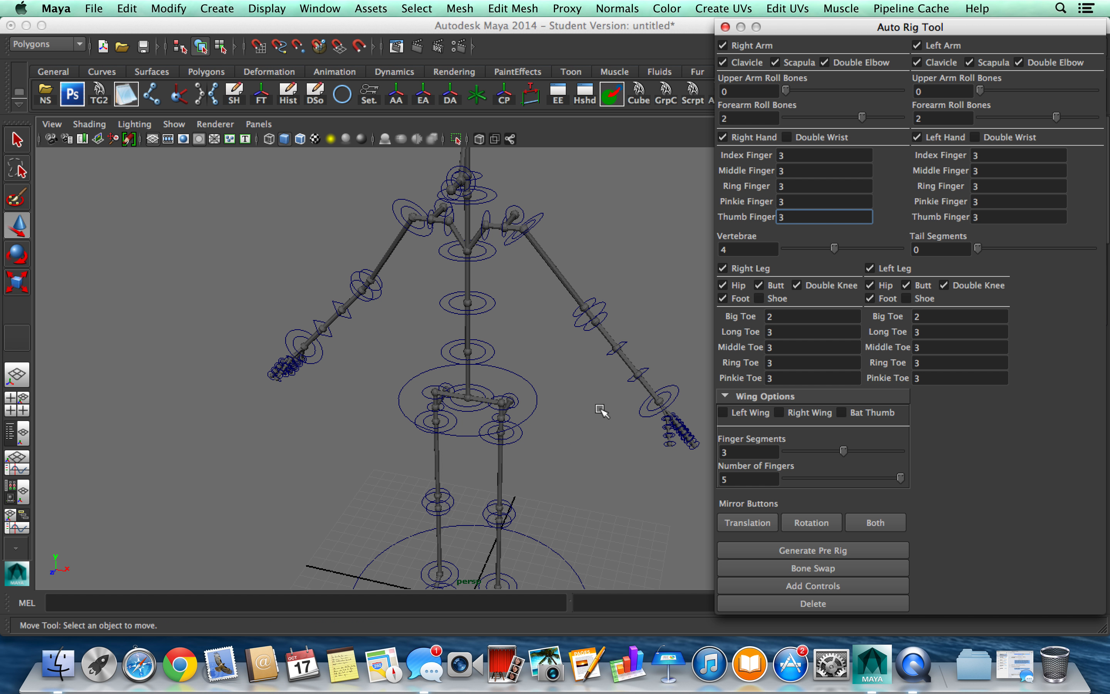
Select all left finger and thumb controls together and rotate them to curl the hand.
alt+middle_drag(570, 449, 483, 359)
alt+right_drag(483, 359, 690, 337)
alt+middle_drag(691, 338, 560, 365)
alt+drag(560, 365, 535, 365)
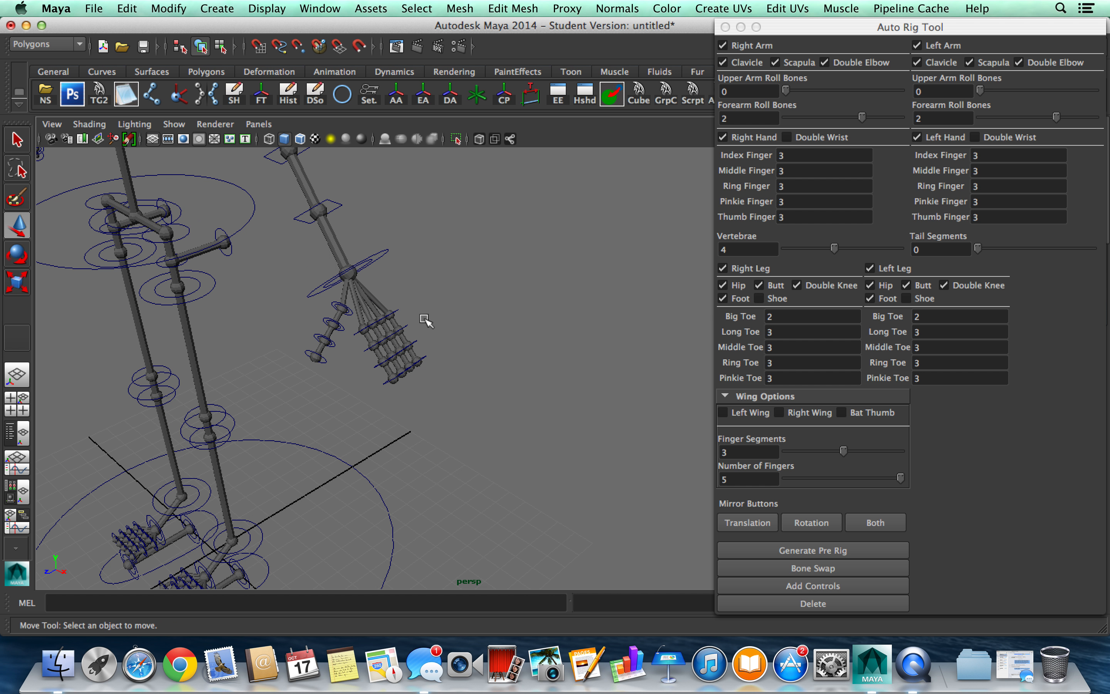
drag(453, 300, 293, 383)
key(e)
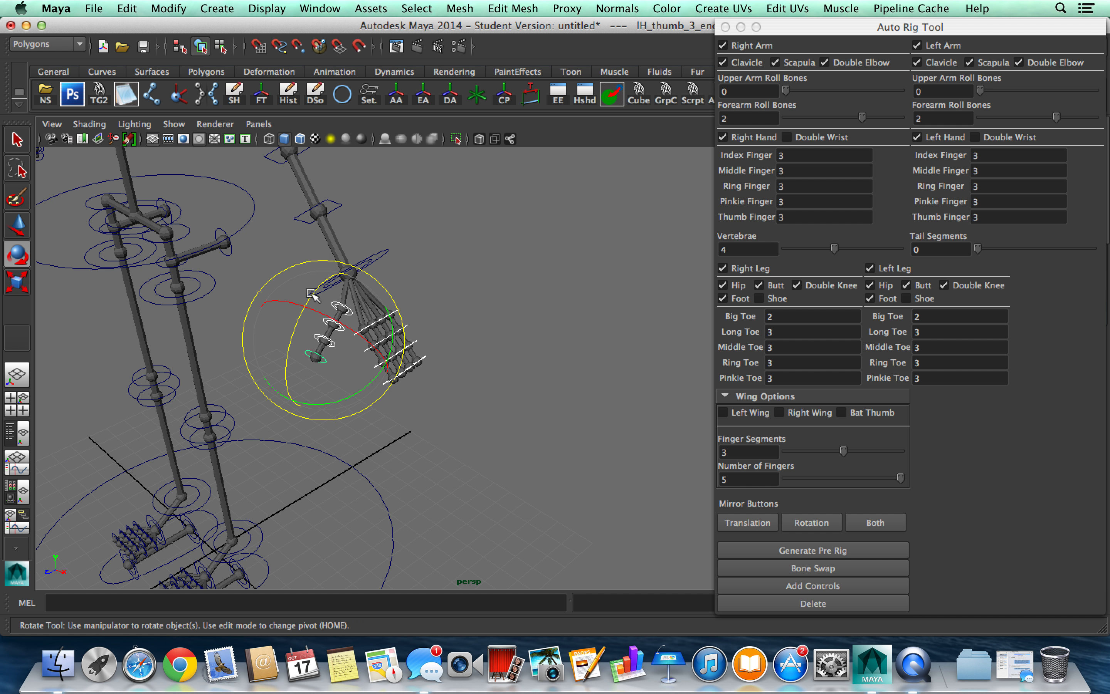
drag(316, 290, 395, 362)
Rotate the main left shoulder control and mirror the left arm and hand pose to the right with both translation and rotation.
alt+drag(413, 258, 379, 272)
click(351, 175)
click(379, 272)
click(352, 251)
drag(386, 223, 396, 347)
alt+drag(336, 238, 563, 347)
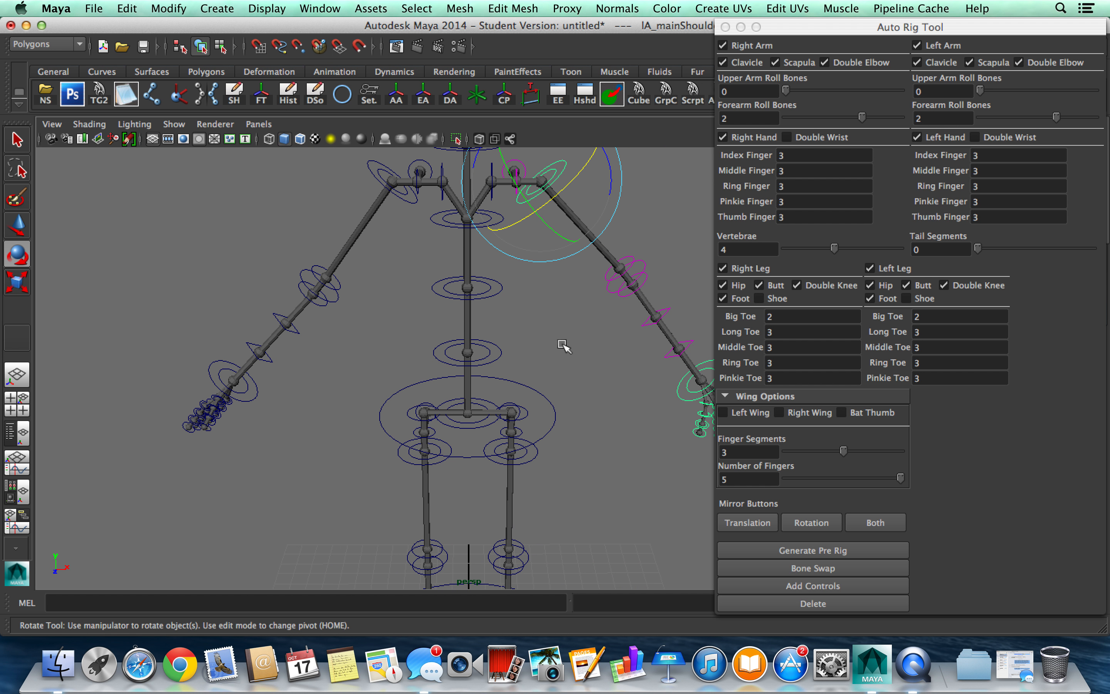
click(876, 522)
alt+drag(523, 388, 520, 359)
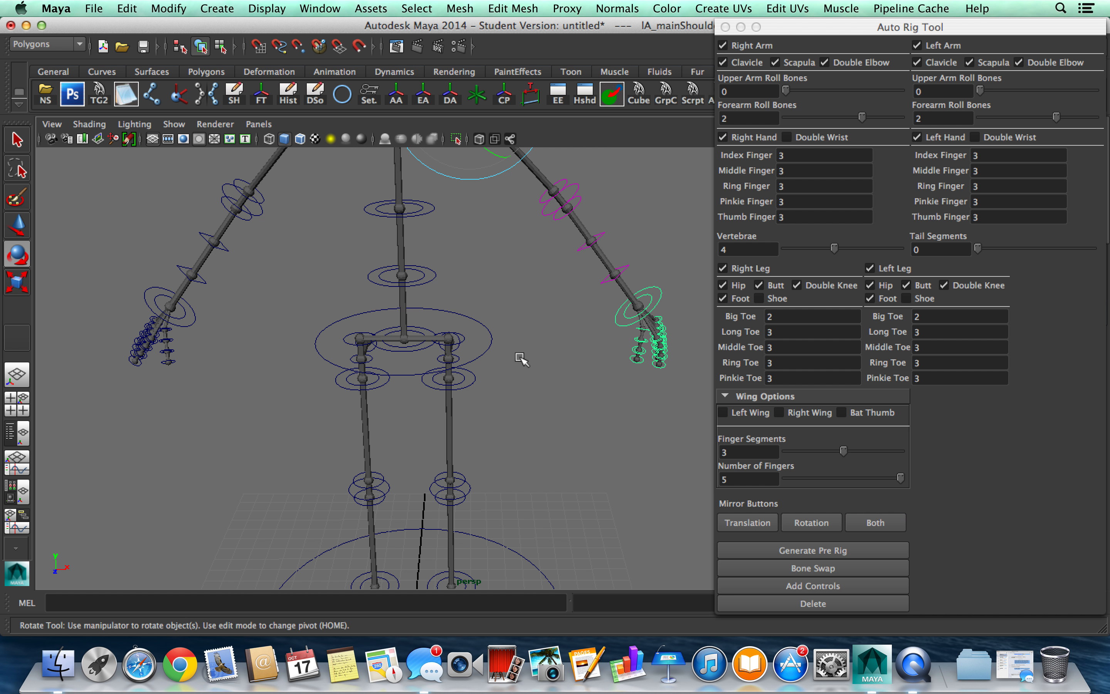
Adjust the left leg's main knee control, select its upper and lower knee controls, and mirror both translation and rotation.
click(526, 362)
alt+drag(433, 296, 431, 350)
scroll(431, 350, up, 2)
click(459, 292)
key(w)
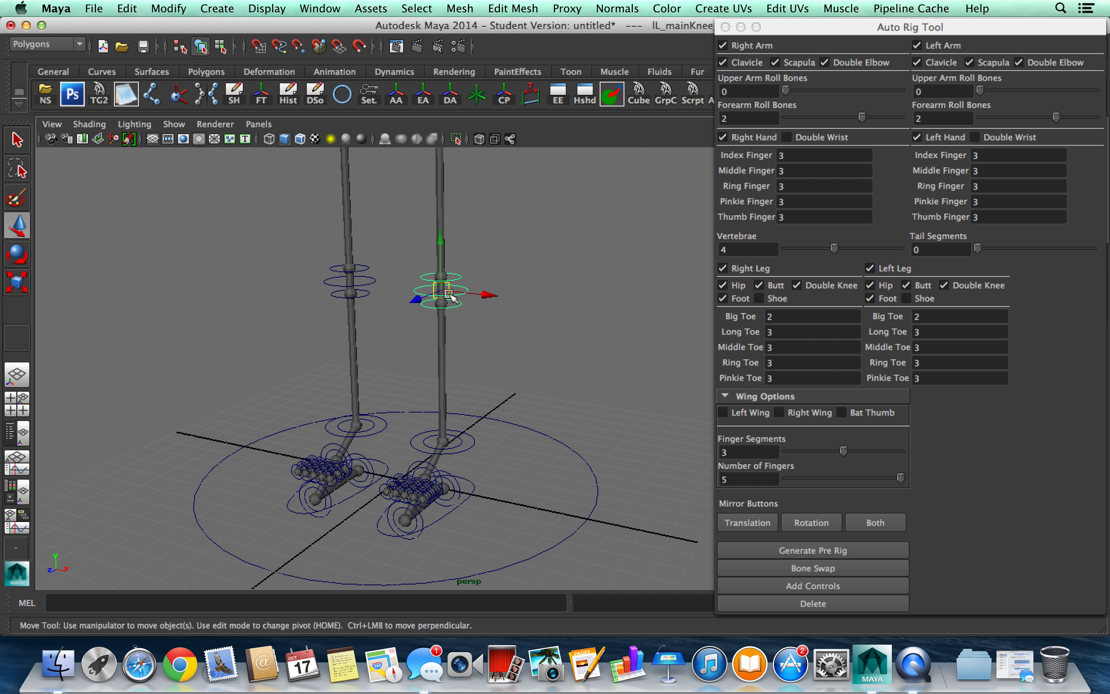
drag(430, 297, 458, 308)
click(447, 275)
shift+click(452, 307)
click(876, 522)
click(877, 523)
Shift the main left thigh control slightly along X and mirror both translation and rotation to the right leg.
scroll(490, 300, down, 4)
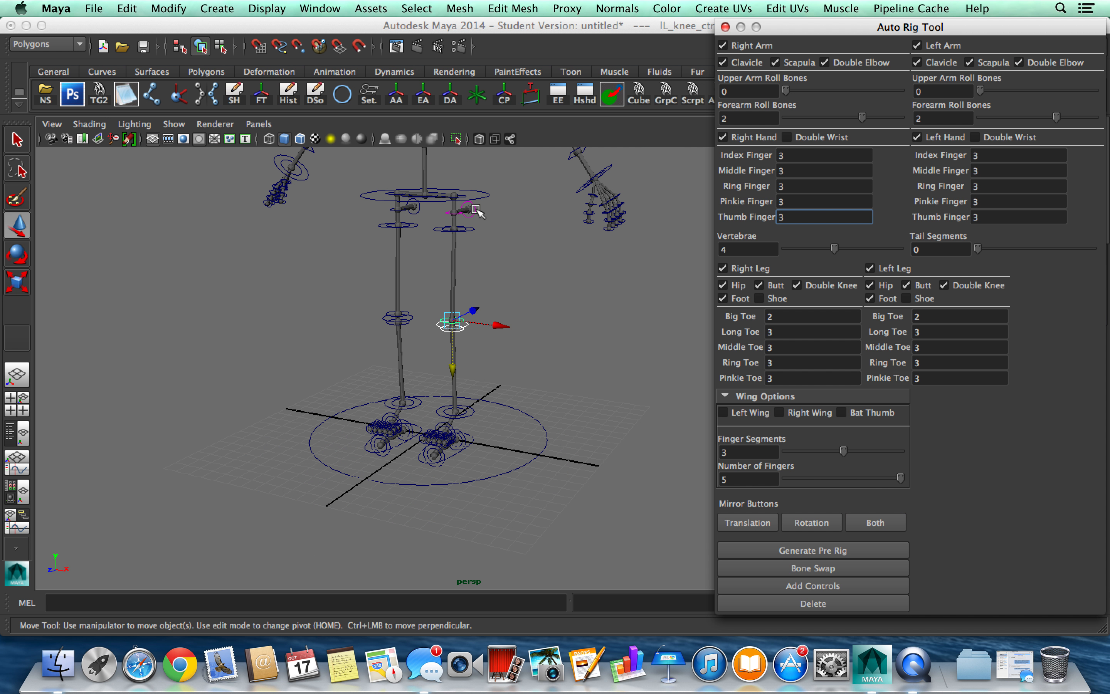
click(482, 294)
click(480, 289)
drag(496, 292, 501, 294)
alt+middle_drag(471, 376, 463, 250)
alt+right_drag(463, 250, 452, 386)
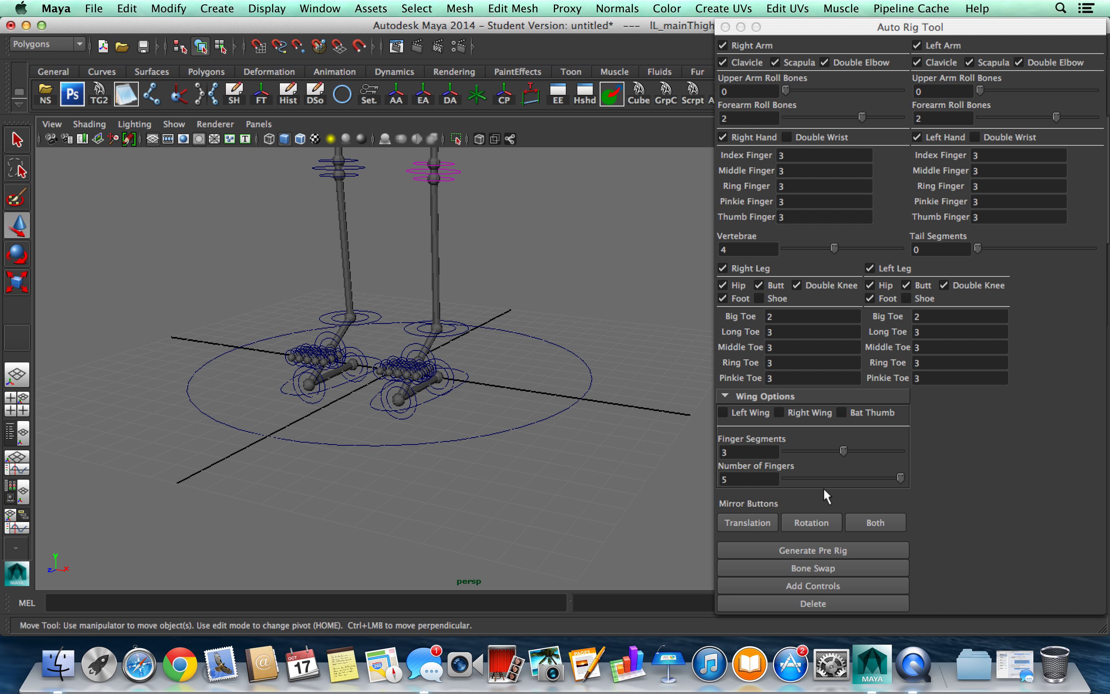
click(874, 523)
Move the main left foot control outward along X to widen the stance.
click(426, 395)
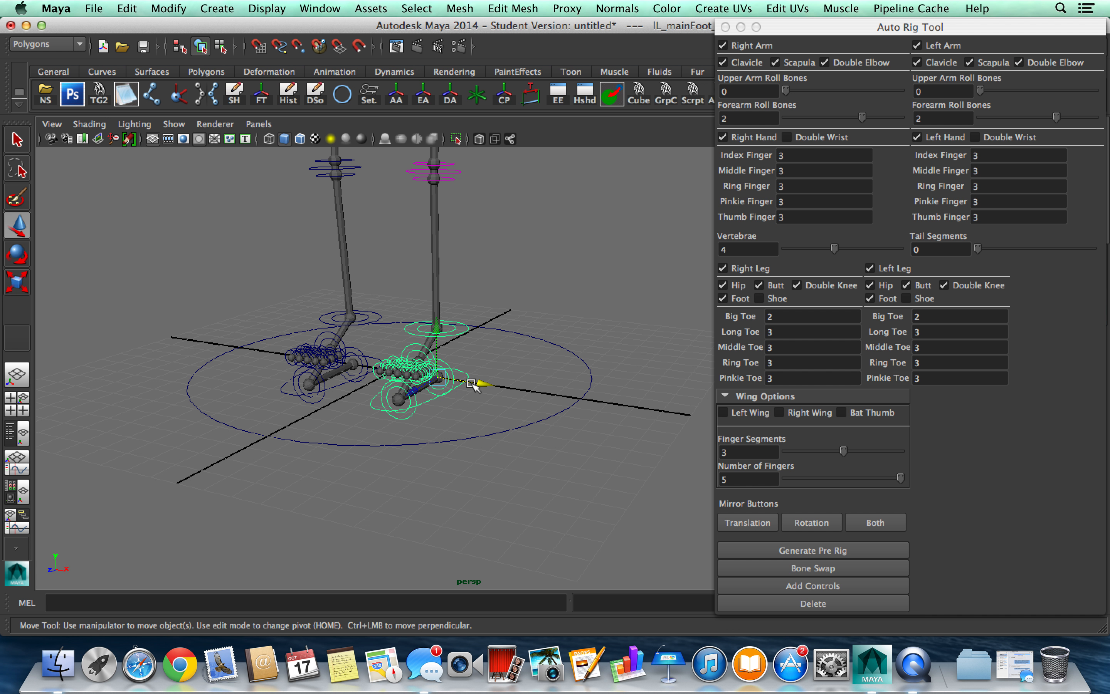
drag(471, 384, 532, 393)
alt+right_drag(531, 392, 532, 176)
alt+middle_drag(533, 176, 514, 378)
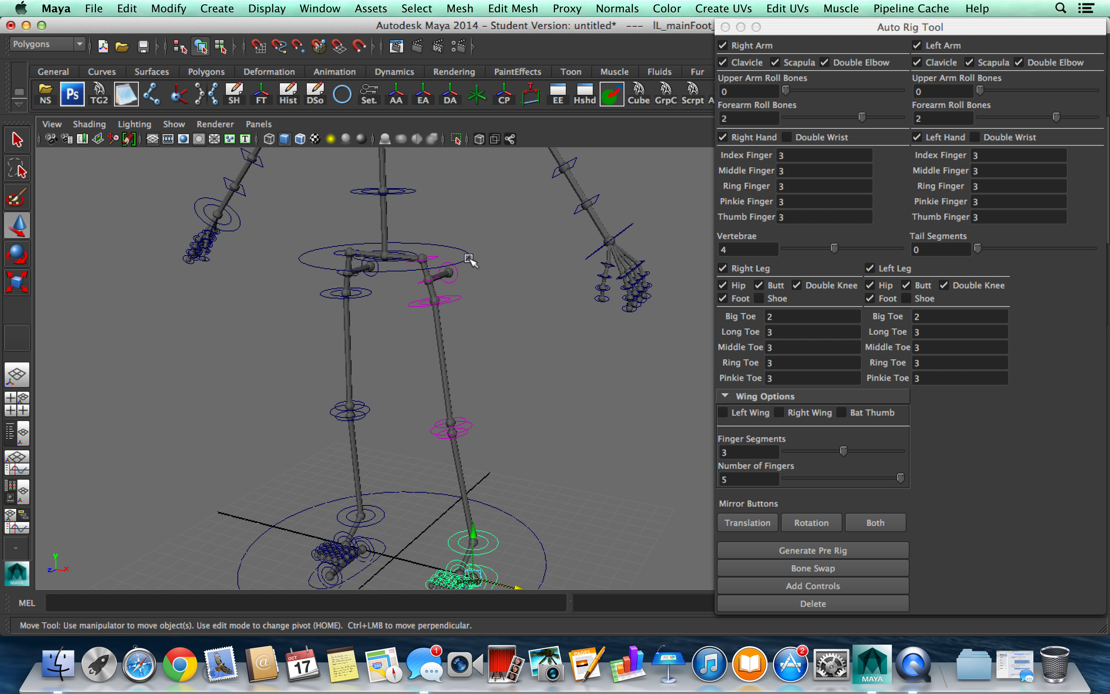
Rotate the main left thigh control slightly and mirror the leg's translation and rotation to the right side.
click(456, 299)
key(e)
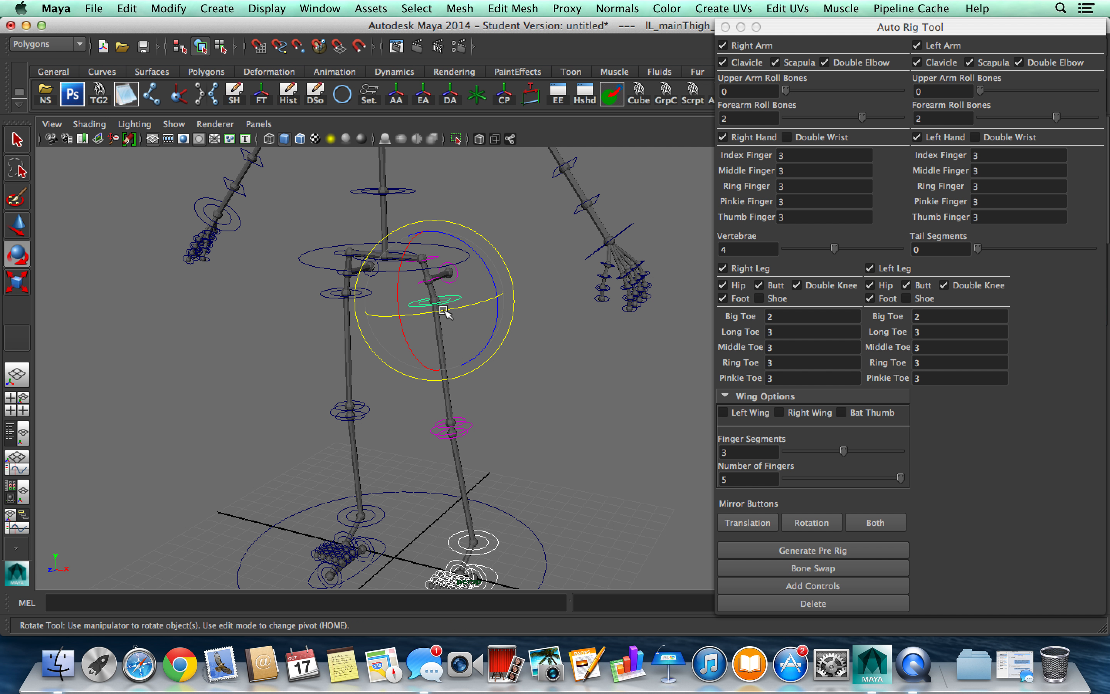
drag(443, 310, 460, 312)
alt+middle_drag(493, 411, 473, 224)
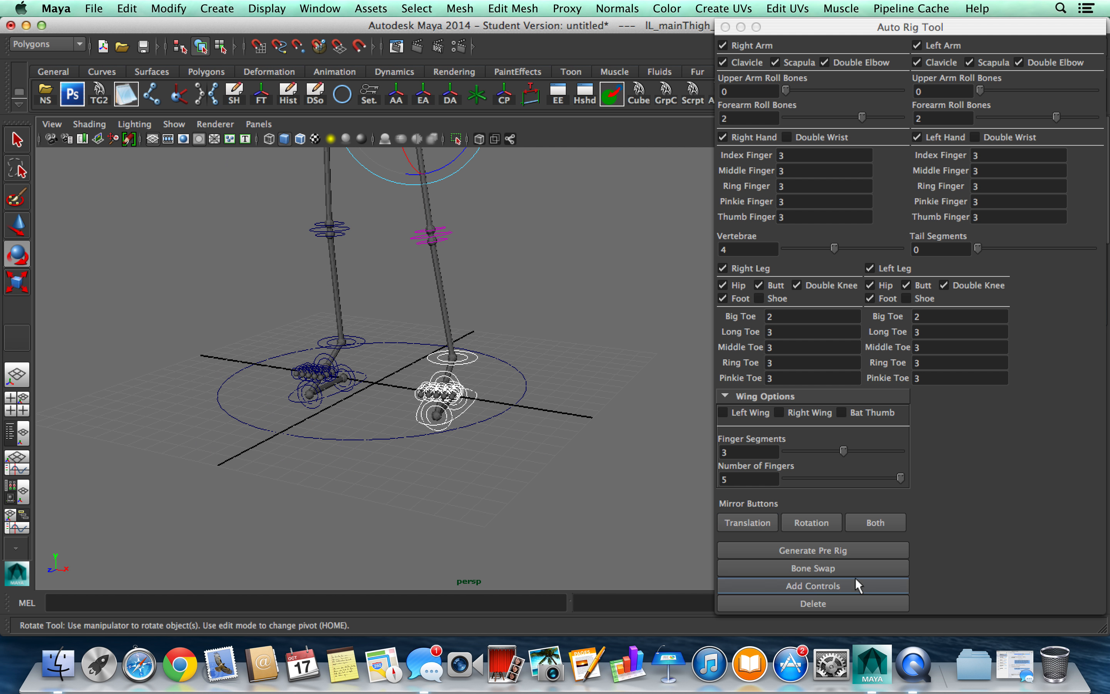
click(878, 525)
Examine the toe joints, heel and ball controls of the foot up close, along with the matching opposite foot.
alt+right_drag(390, 394, 456, 414)
alt+drag(456, 414, 285, 451)
alt+middle_drag(285, 451, 515, 379)
alt+right_drag(504, 380, 569, 413)
alt+middle_drag(257, 396, 308, 350)
click(358, 488)
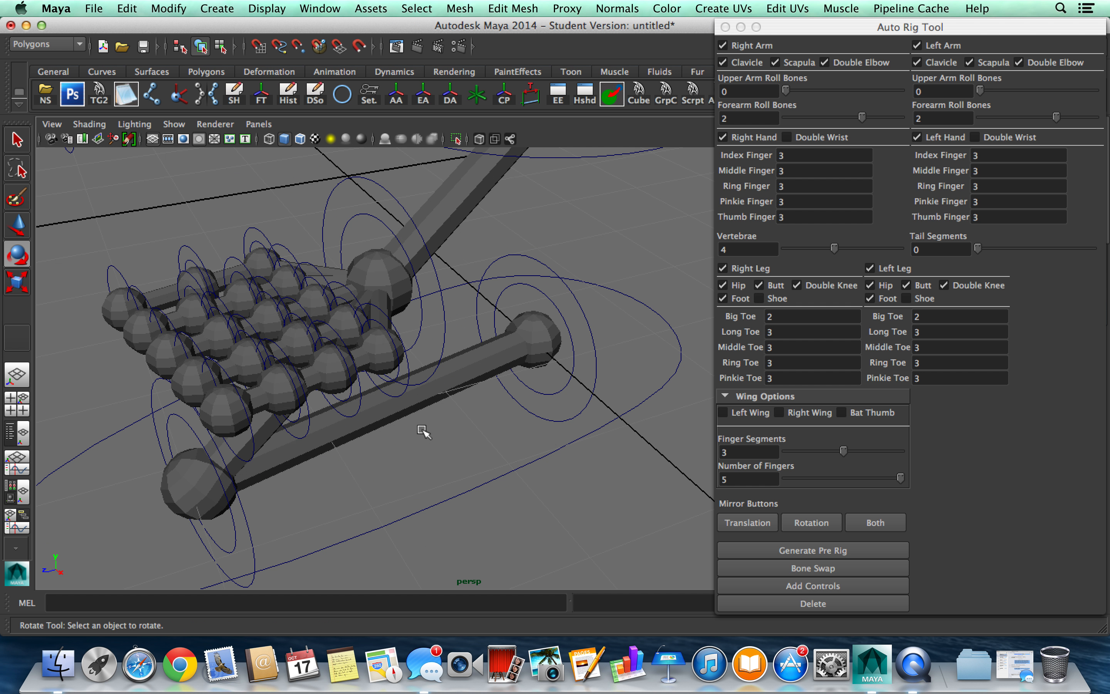
scroll(422, 429, down, 5)
scroll(394, 405, up, 3)
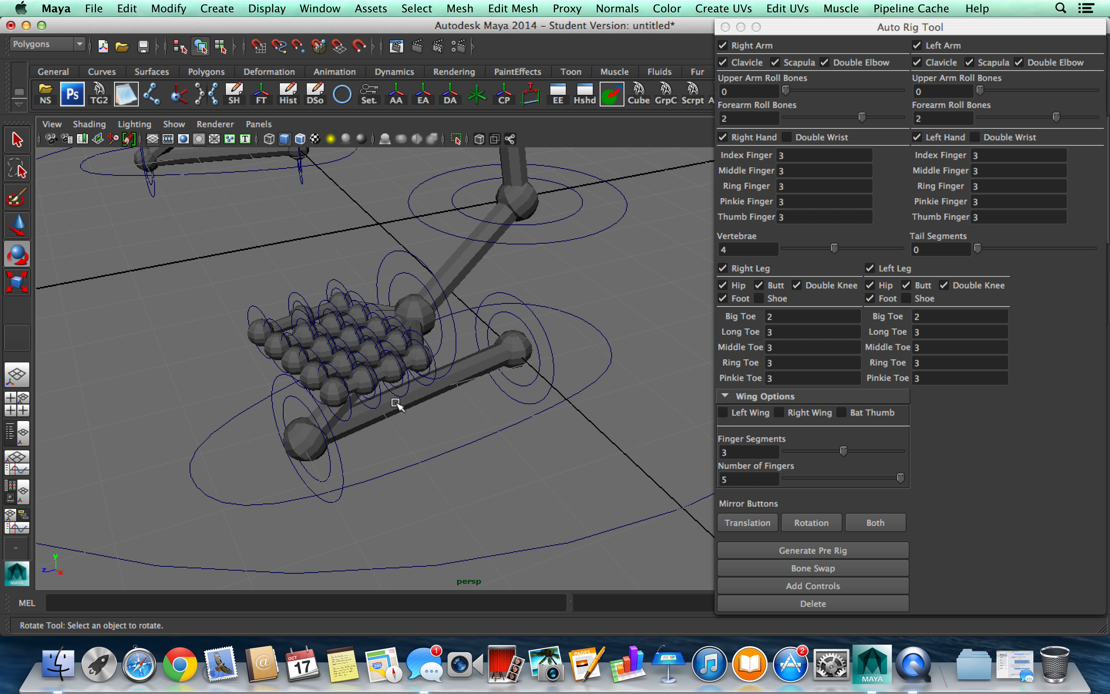
scroll(592, 296, down, 3)
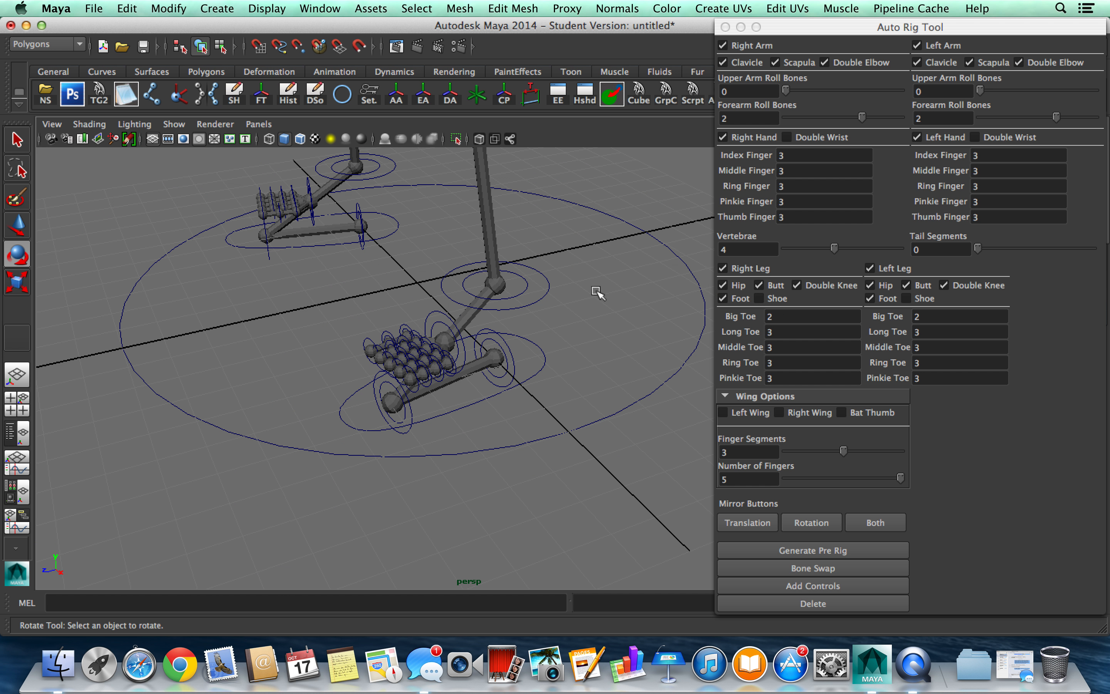
alt+middle_drag(484, 333, 481, 373)
Enable Shoe on the right leg, disable Foot on the left leg, and regenerate the pre rig with the current pose saved.
click(760, 298)
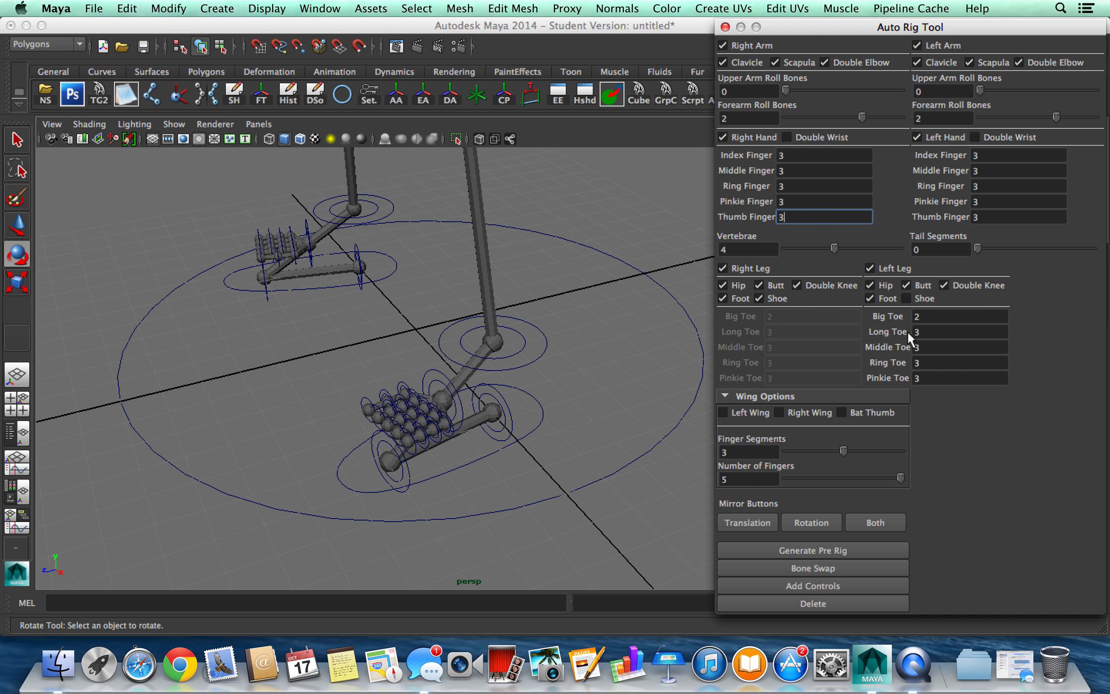
click(886, 299)
alt+drag(495, 362, 596, 362)
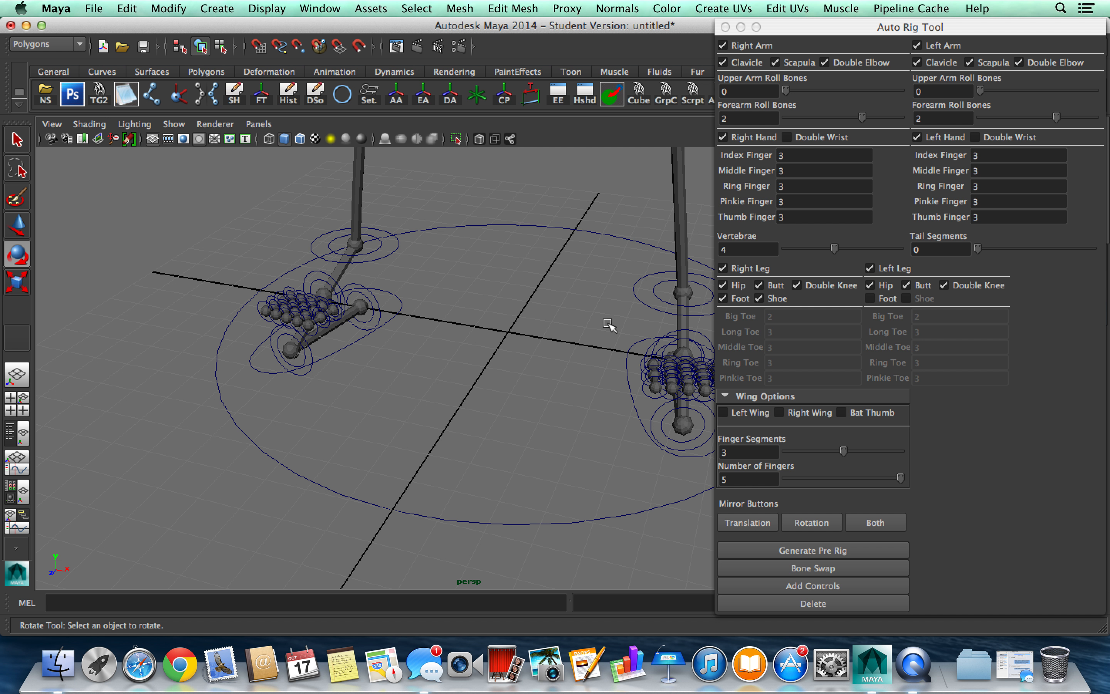
click(855, 555)
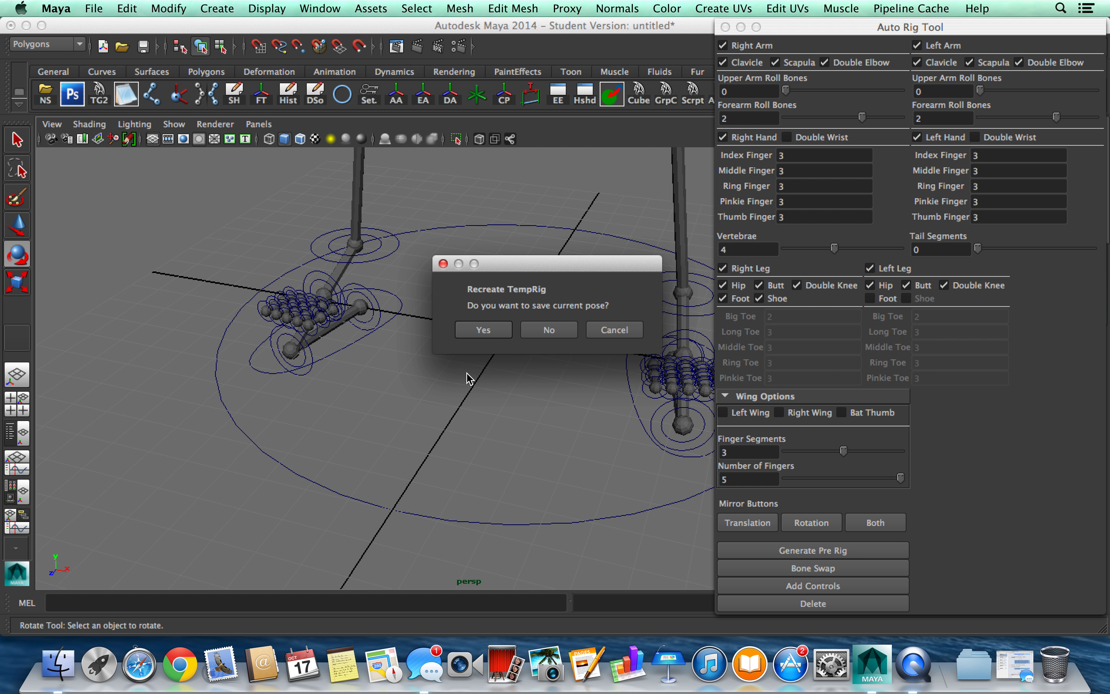
click(502, 331)
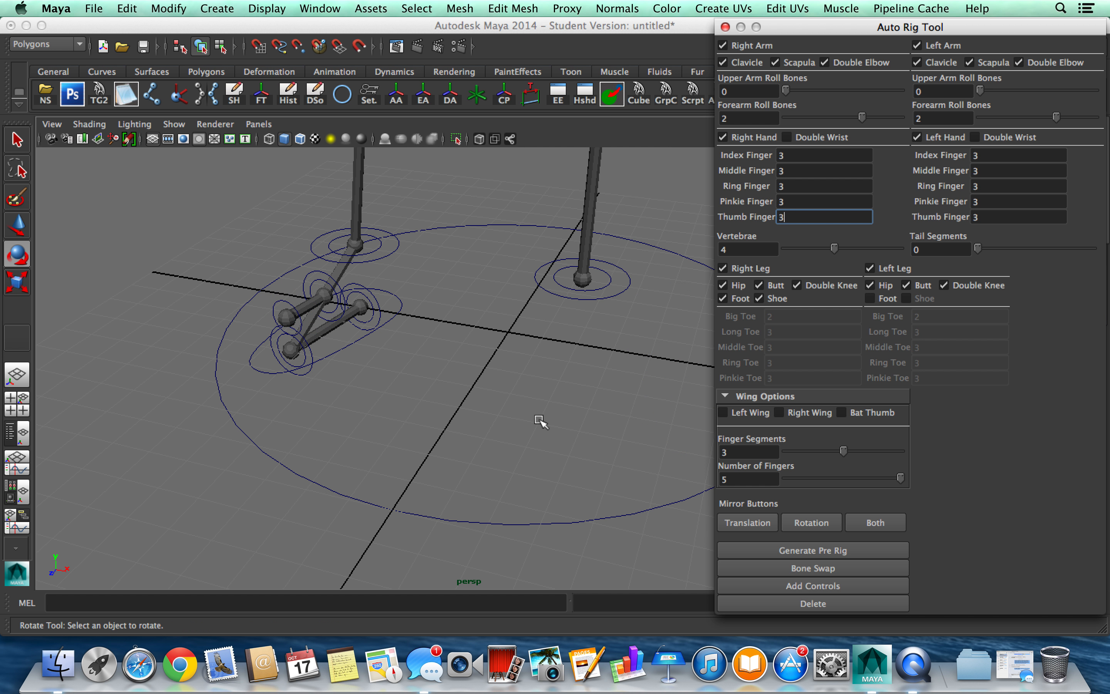
alt+middle_drag(575, 337, 383, 404)
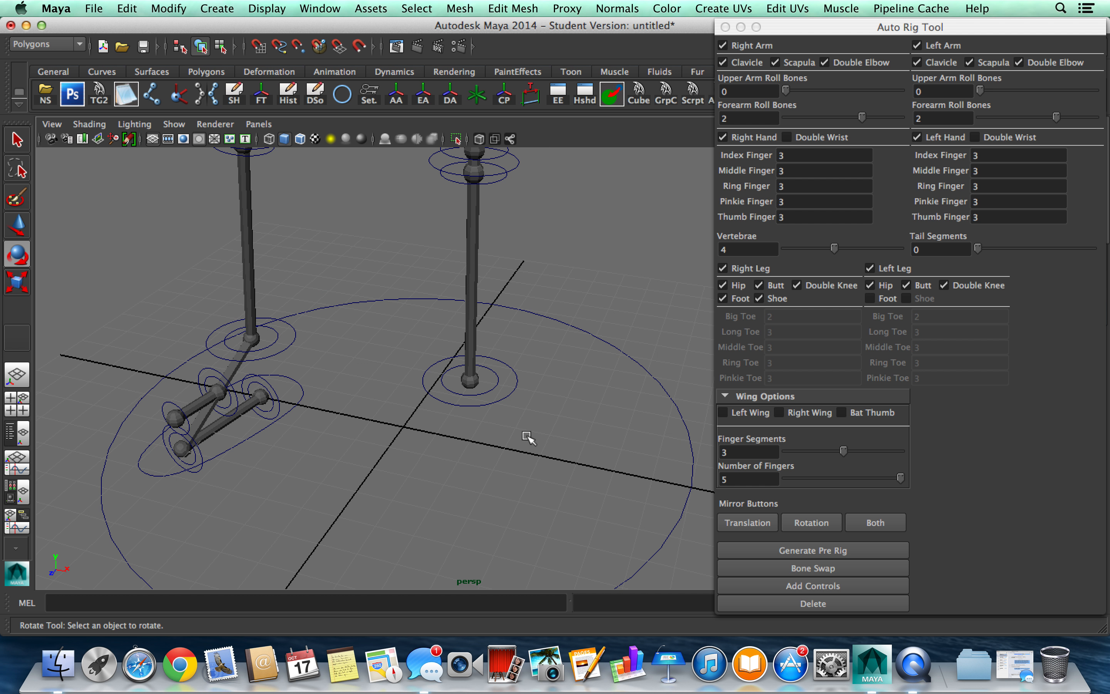
scroll(525, 435, down, 8)
alt+drag(538, 453, 571, 453)
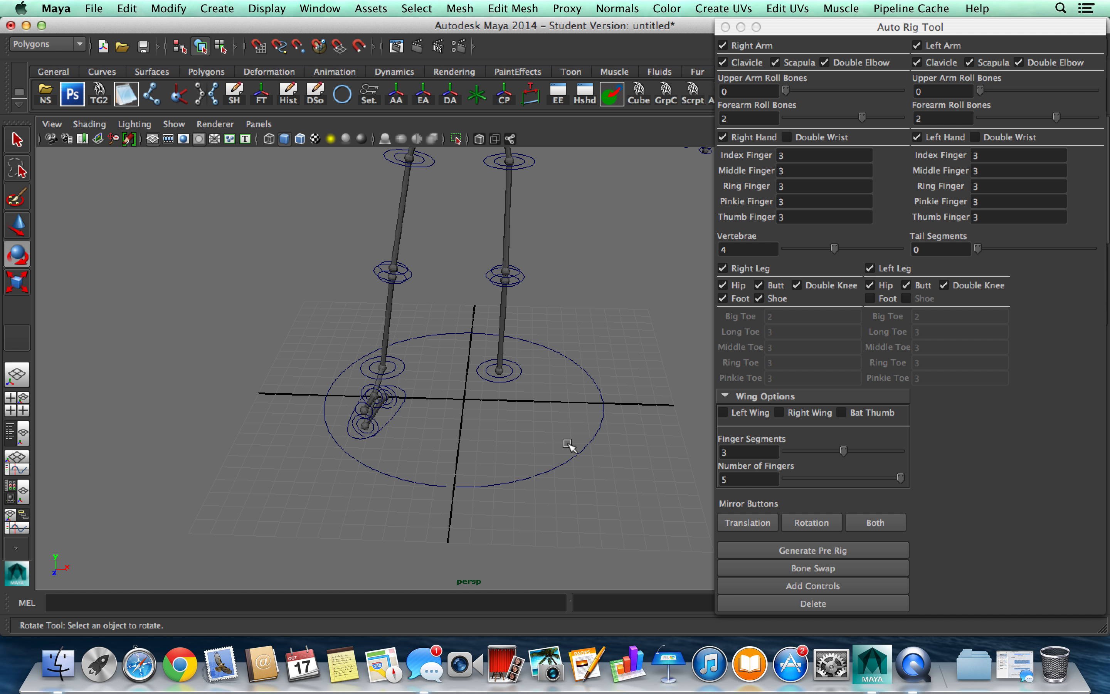
Examine the right leg's shoe foot and the left leg without a foot up close.
scroll(536, 402, up, 5)
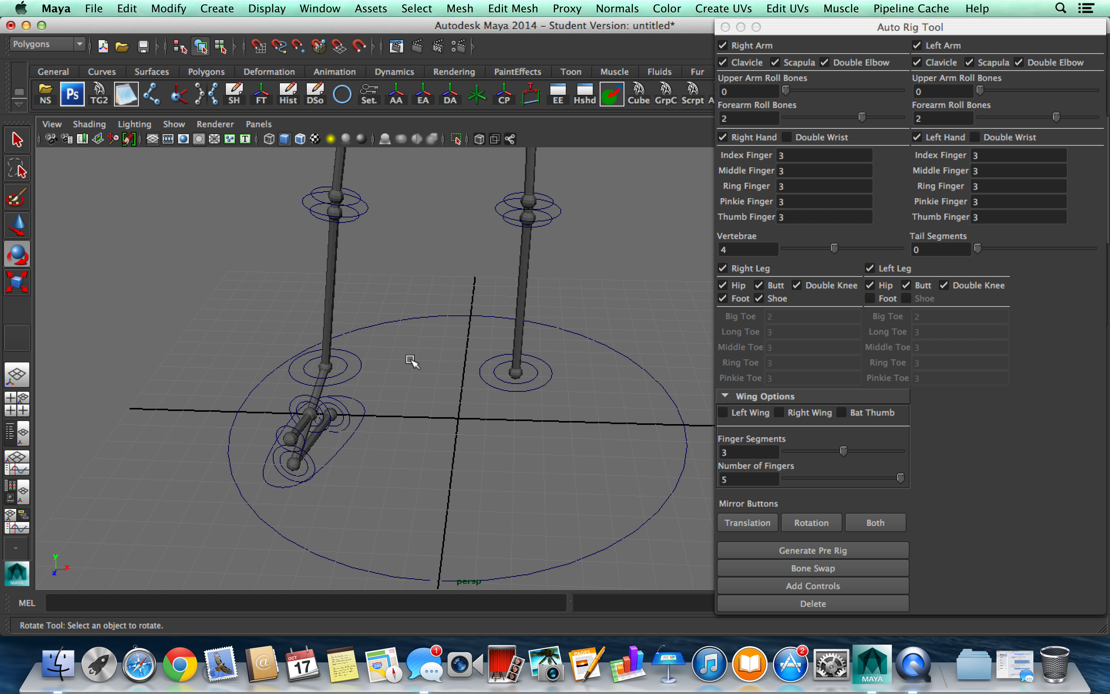
alt+middle_drag(368, 438, 498, 414)
scroll(499, 414, up, 5)
alt+drag(499, 414, 468, 406)
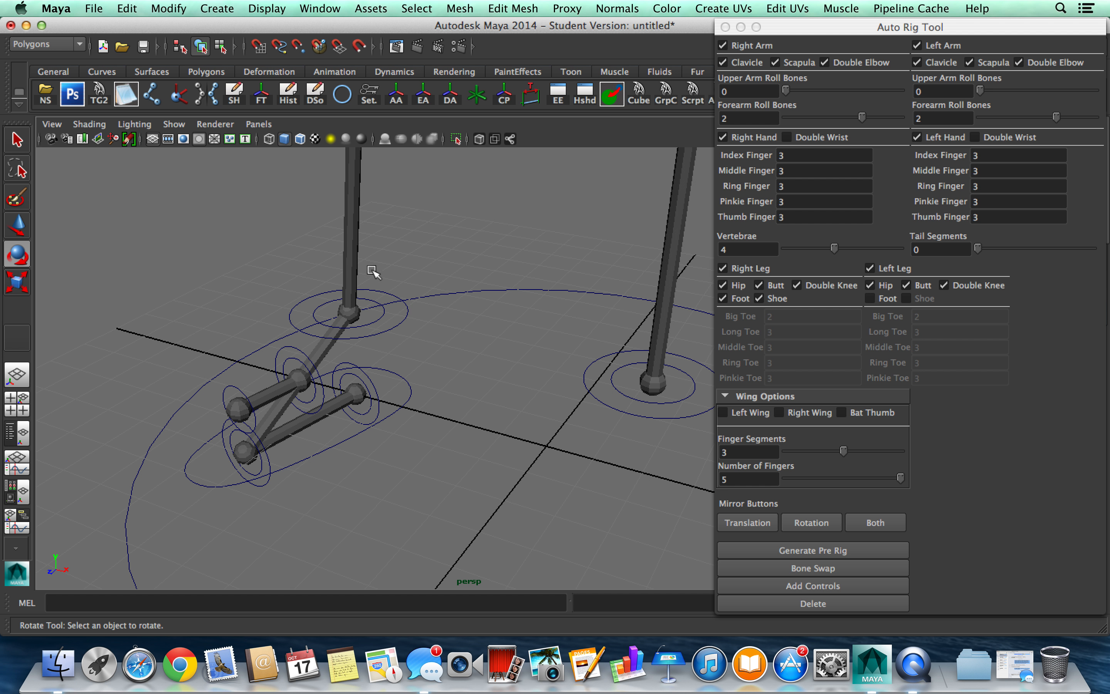
scroll(517, 354, down, 10)
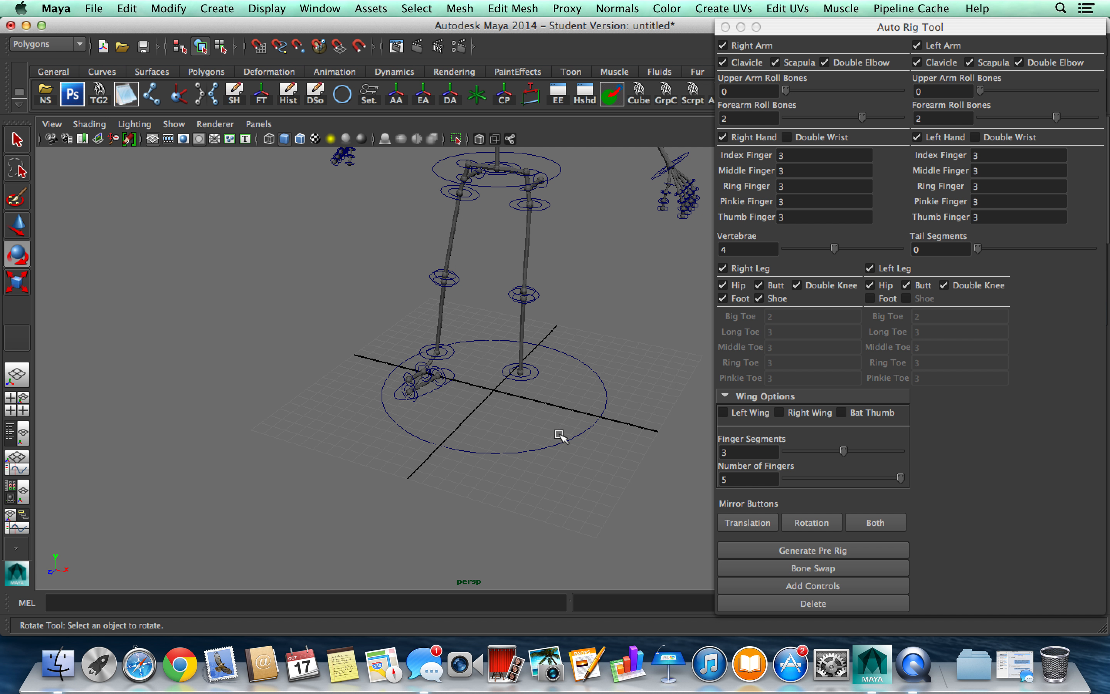
Regenerate the pre rig with five-toed feet on both legs and check the left foot up close.
click(781, 550)
scroll(579, 431, up, 3)
alt+middle_drag(590, 441, 429, 358)
scroll(441, 404, up, 5)
alt+drag(441, 404, 473, 415)
scroll(472, 412, up, 3)
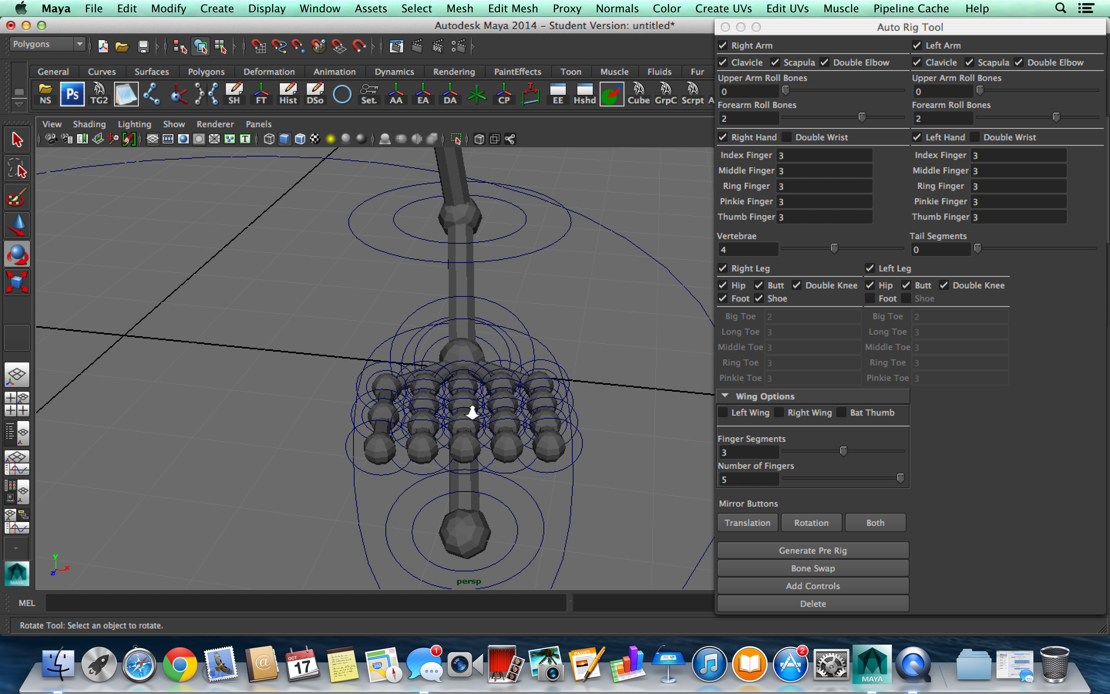
Review the whole posed pre rig and convert it into a joint skeleton with Bone Swap.
scroll(473, 413, down, 10)
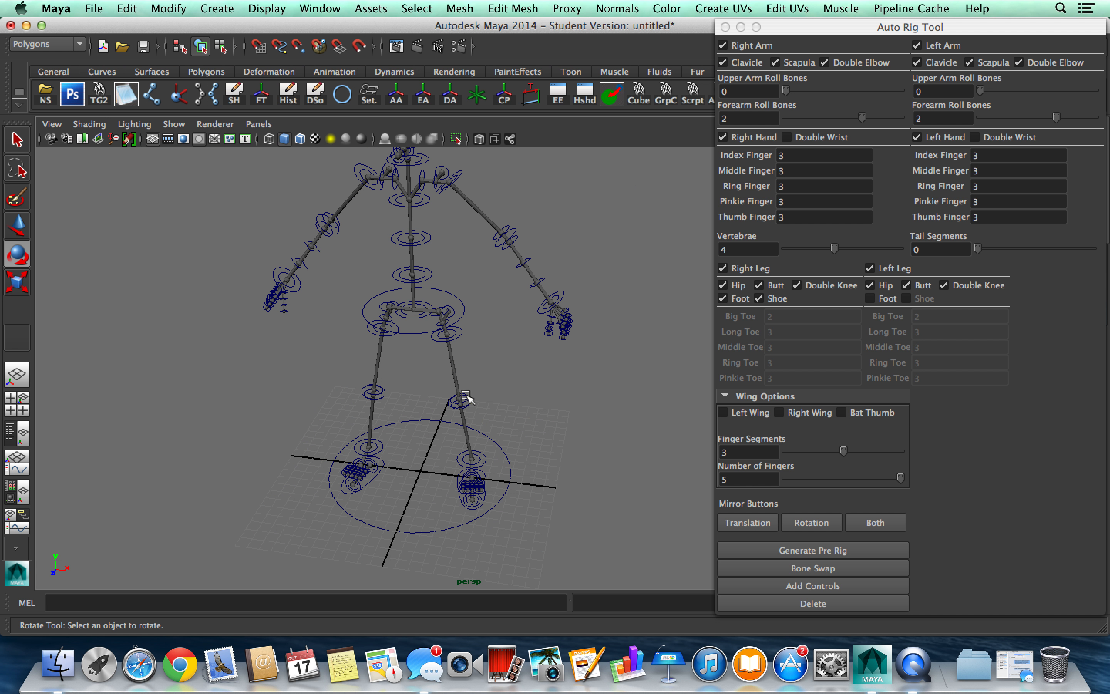
alt+drag(466, 395, 431, 379)
scroll(486, 285, up, 5)
alt+middle_drag(509, 521, 527, 558)
scroll(458, 431, down, 5)
alt+drag(457, 443, 525, 476)
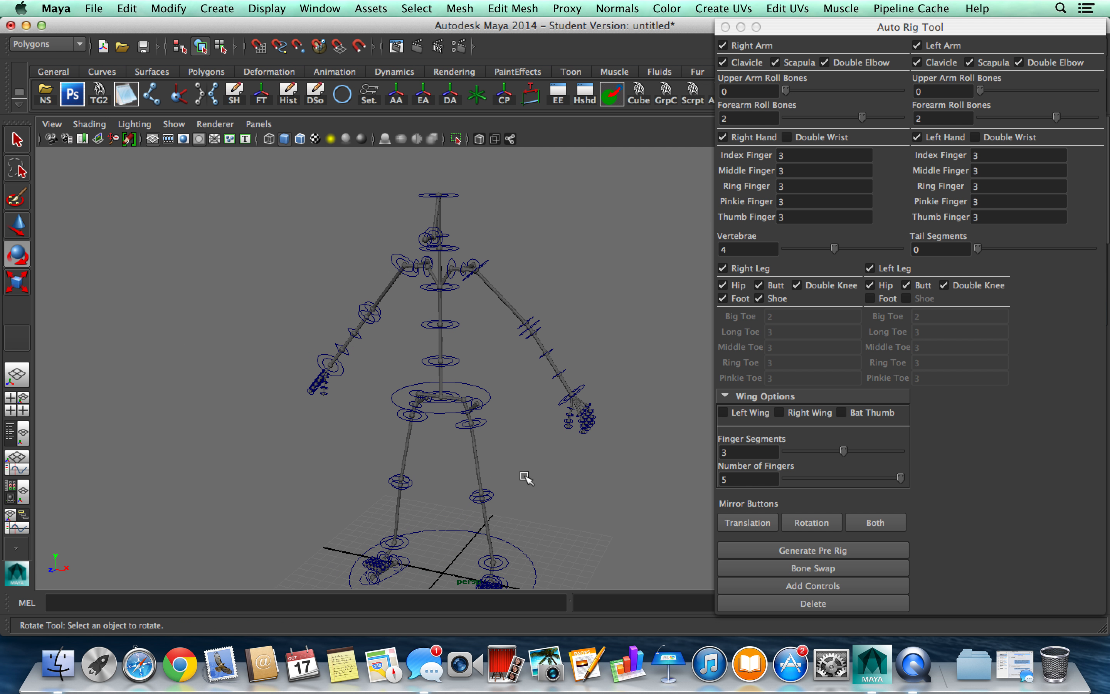
alt+middle_drag(525, 477, 517, 352)
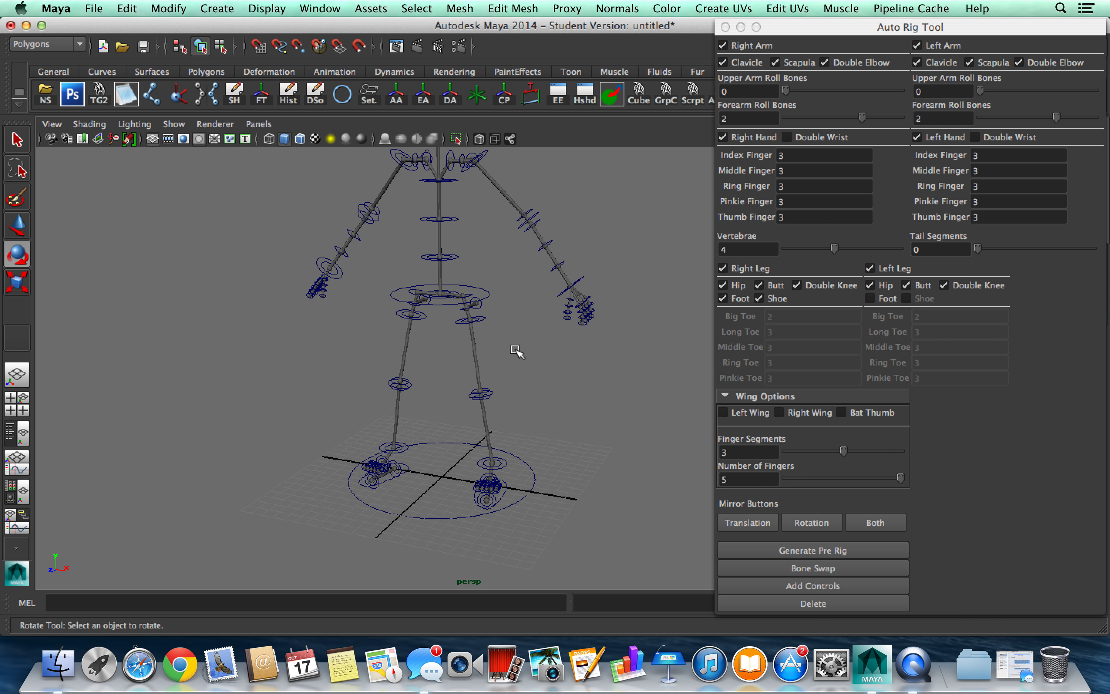
click(818, 568)
Examine the skeleton's left ankle, foot and toe joints up close.
scroll(605, 423, up, 5)
alt+drag(520, 484, 518, 470)
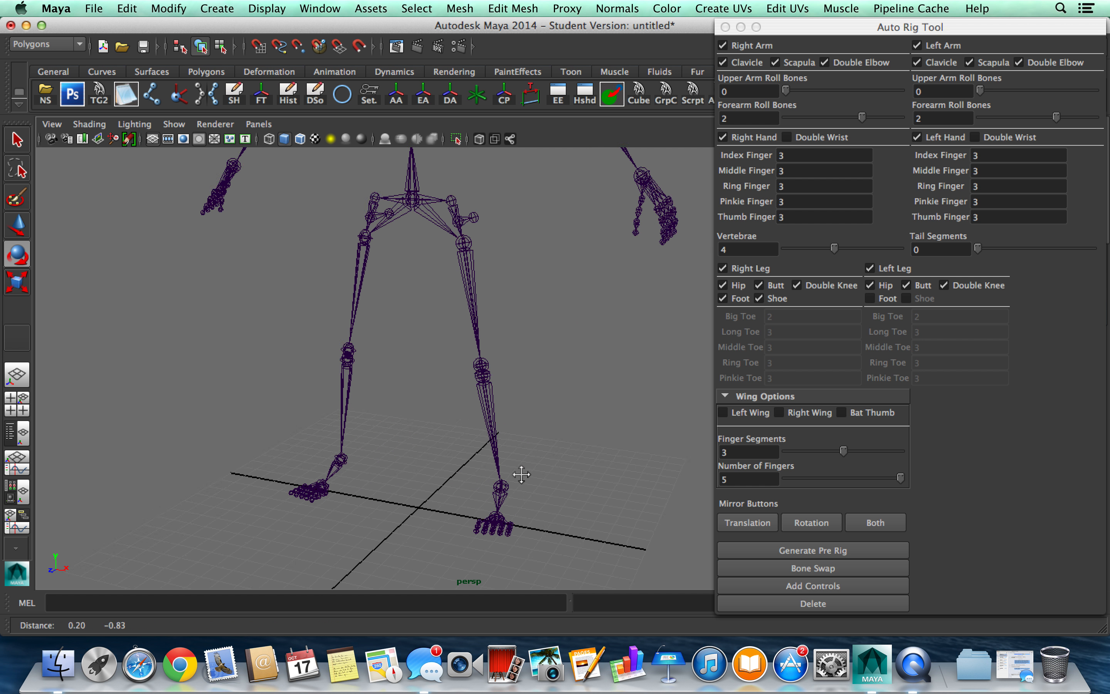
alt+middle_drag(518, 471, 494, 440)
scroll(493, 440, up, 10)
mouse_move(493, 440)
alt+mouse_down()
mouse_move(495, 310)
mouse_move(483, 441)
alt+mouse_up()
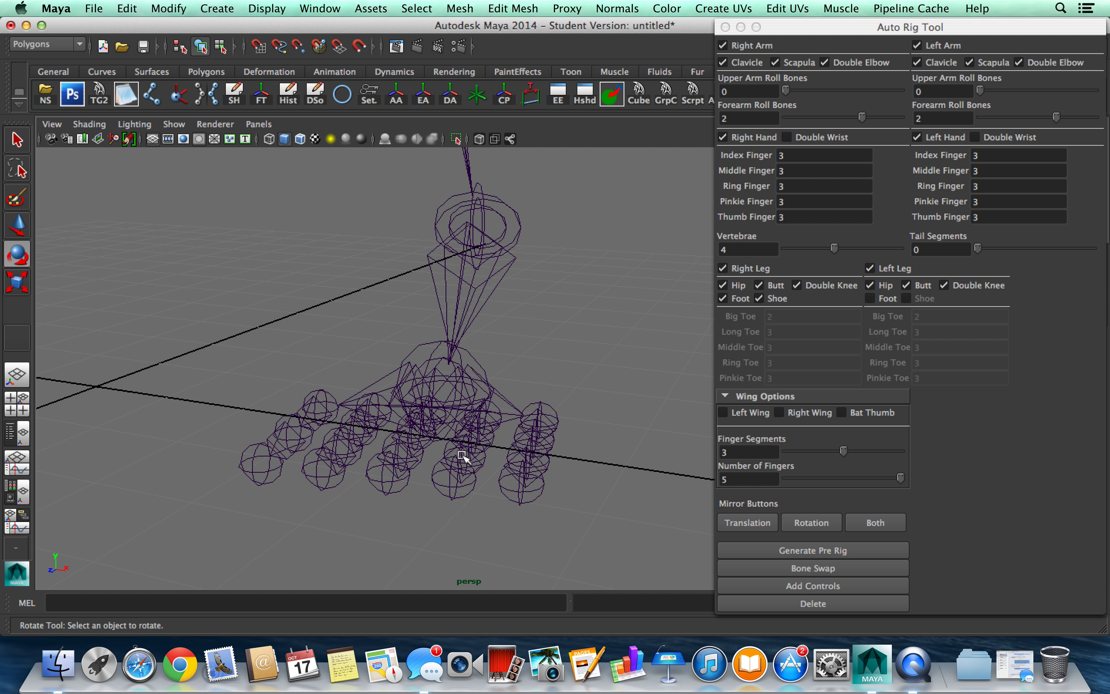
scroll(463, 455, down, 10)
Try rotating both thigh joints together to test the legs, and undo the rotation.
alt+middle_drag(482, 183, 460, 346)
alt+middle_drag(460, 277, 494, 336)
drag(485, 407, 404, 389)
shift+drag(317, 371, 353, 397)
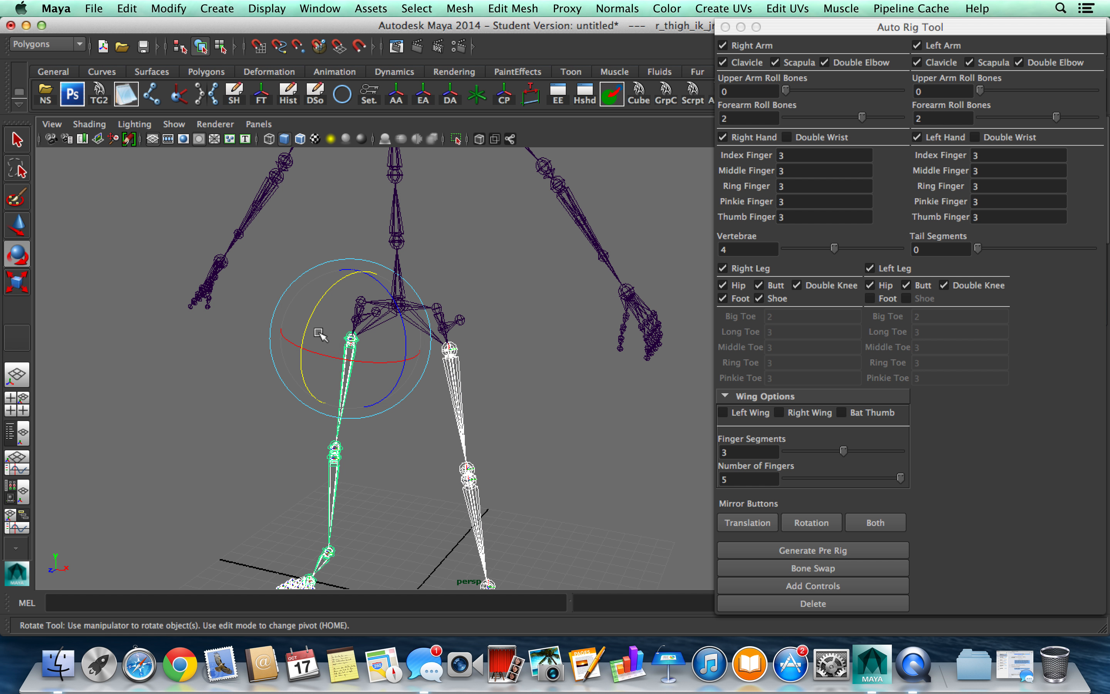
drag(308, 313, 432, 381)
key(super+z)
Try rotating both shin joints together to test the knees, and undo the rotation.
drag(524, 513, 278, 490)
drag(302, 423, 266, 492)
key(super+z)
Add controls to the skeleton, enter the character's name, finalize the rig and dismiss the completion summary.
alt+middle_drag(548, 492, 526, 365)
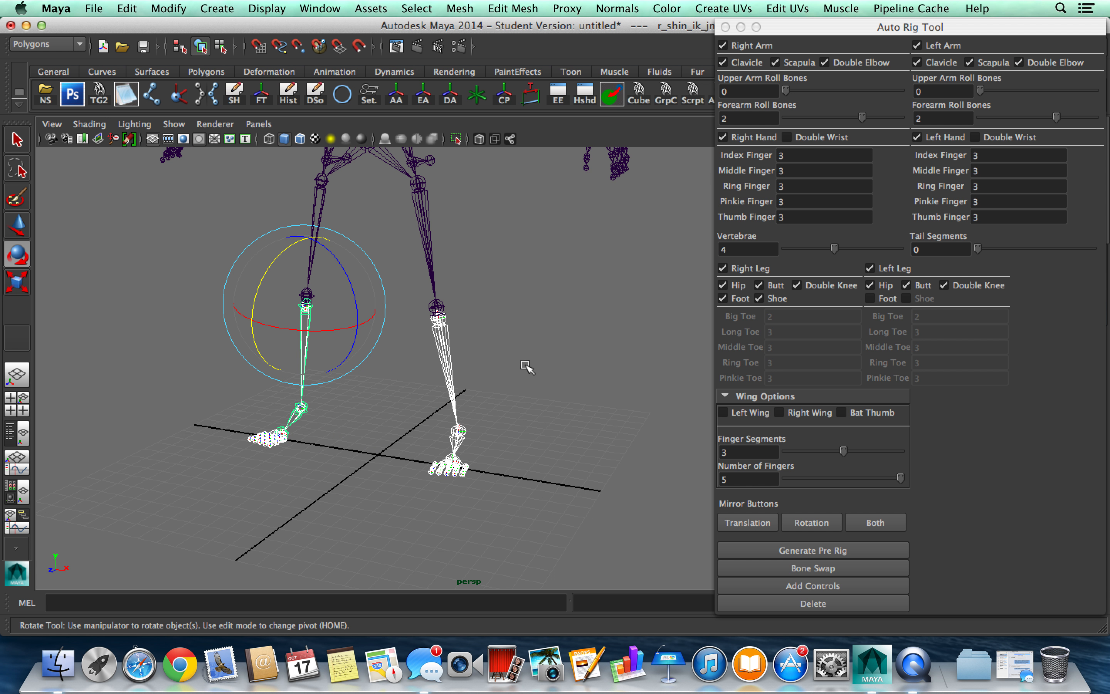
click(855, 583)
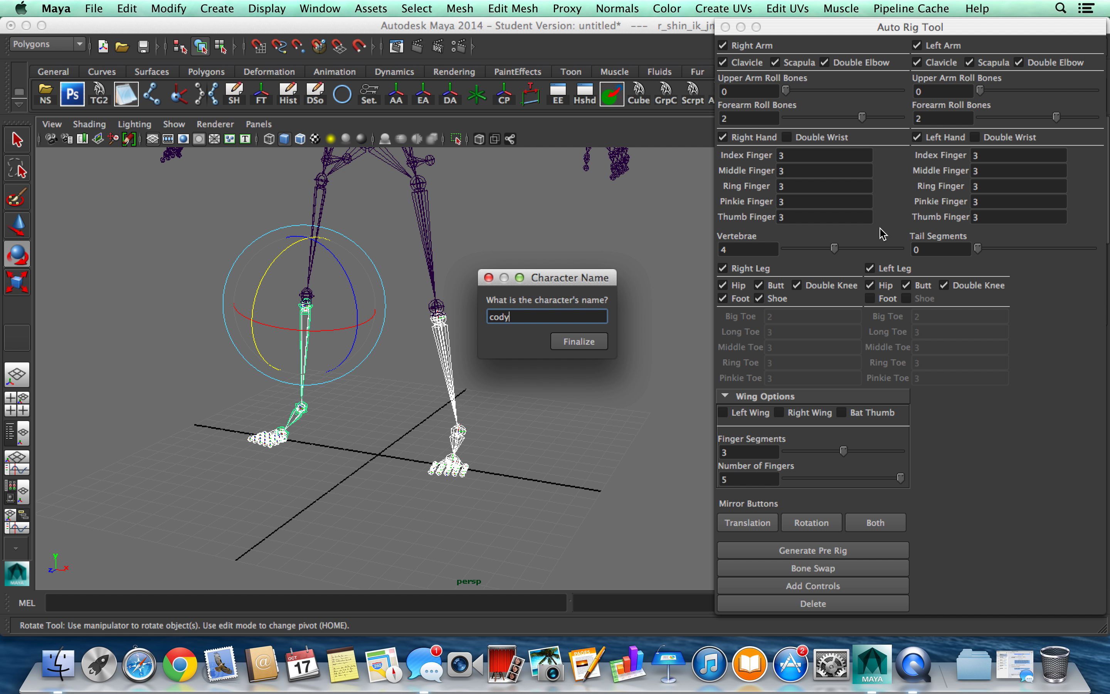
key(Return)
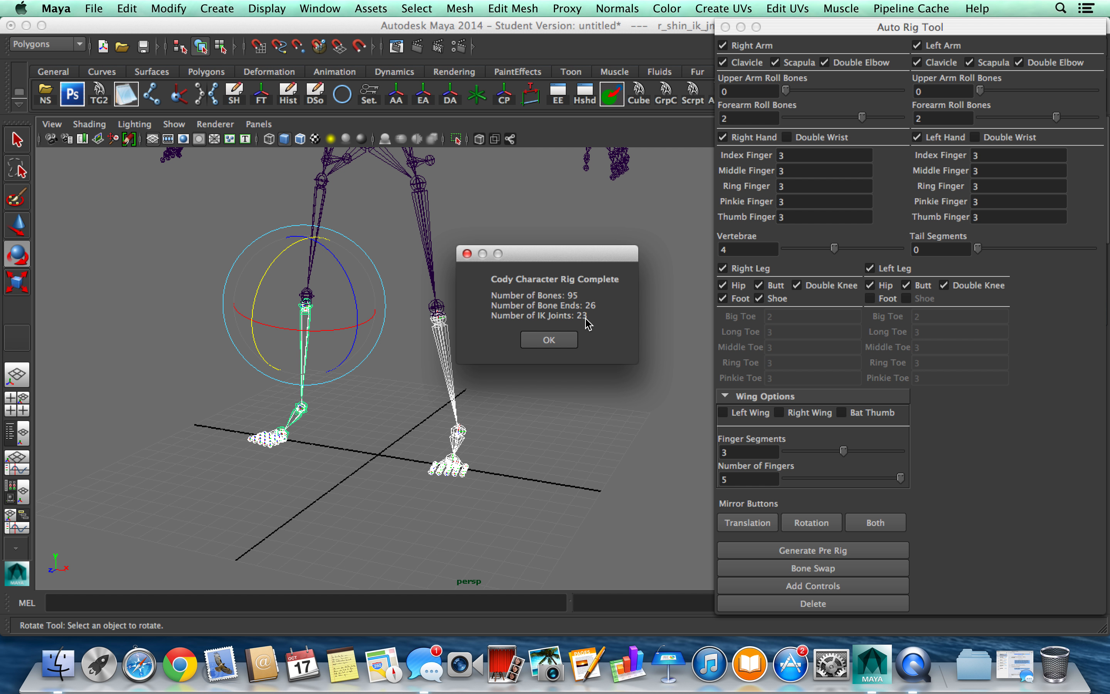
click(567, 348)
Try rotating both forearm FK controls together by about 42 degrees on Y, and undo the rotation.
alt+middle_drag(471, 184, 458, 230)
alt+right_drag(459, 230, 475, 268)
click(583, 241)
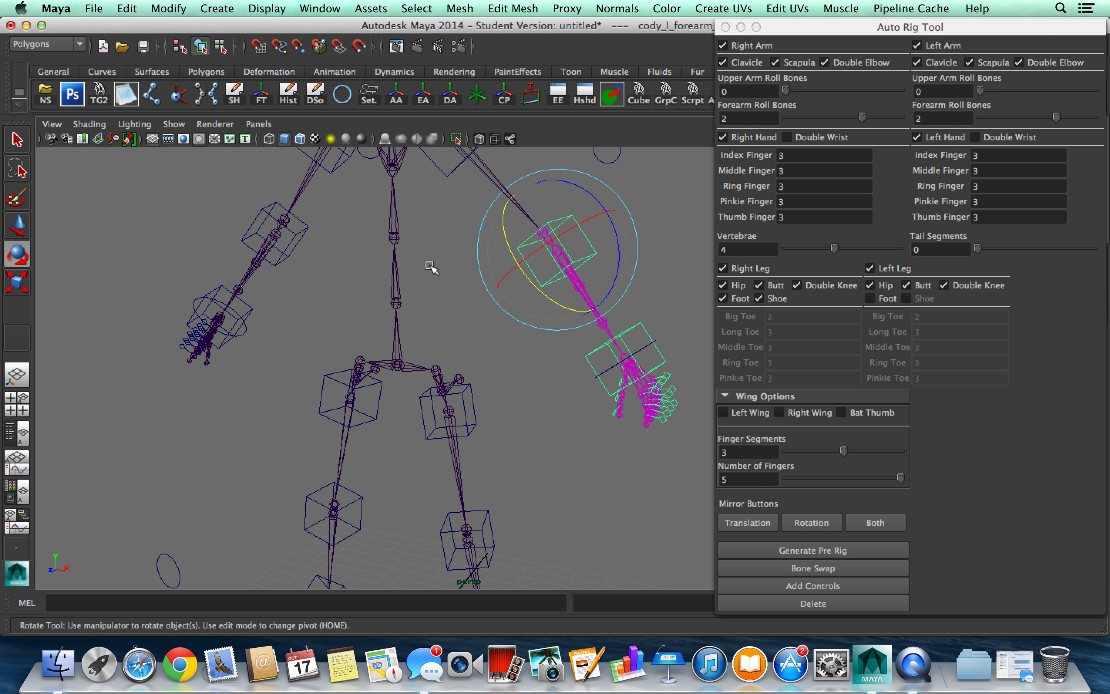
shift+click(278, 251)
drag(500, 242, 468, 209)
key(super+z)
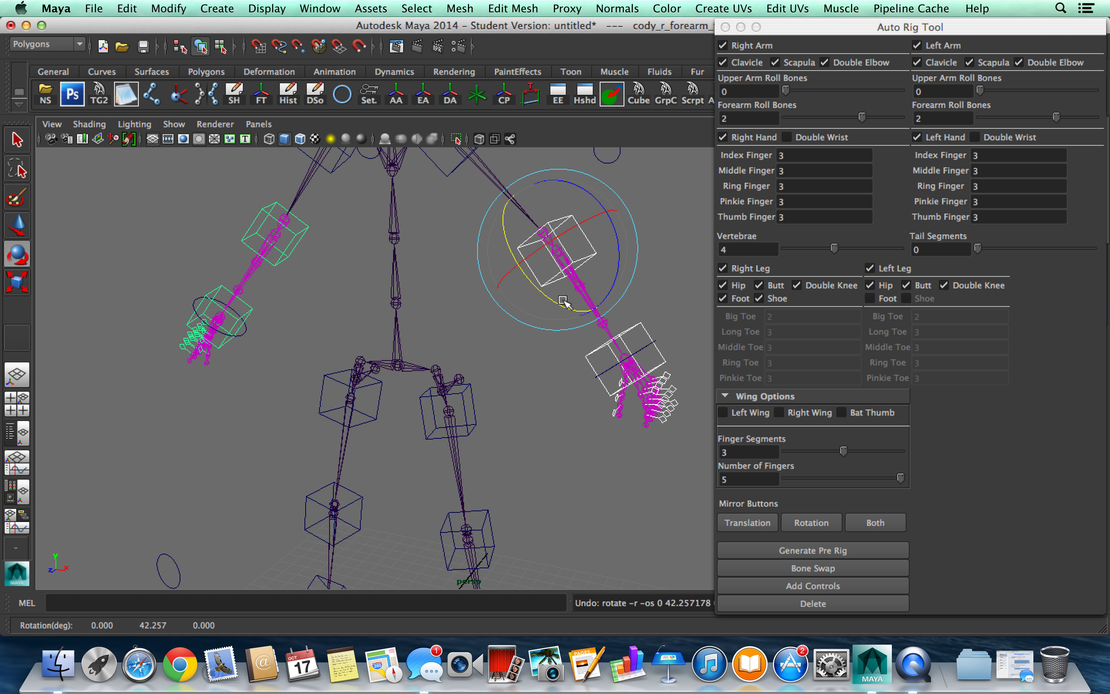
Bend both forearm FK controls about 83 degrees on Y, inspect the left double elbow up close, and undo the bend.
alt+middle_drag(564, 301, 475, 278)
alt+right_drag(473, 275, 433, 219)
alt+middle_drag(433, 219, 486, 312)
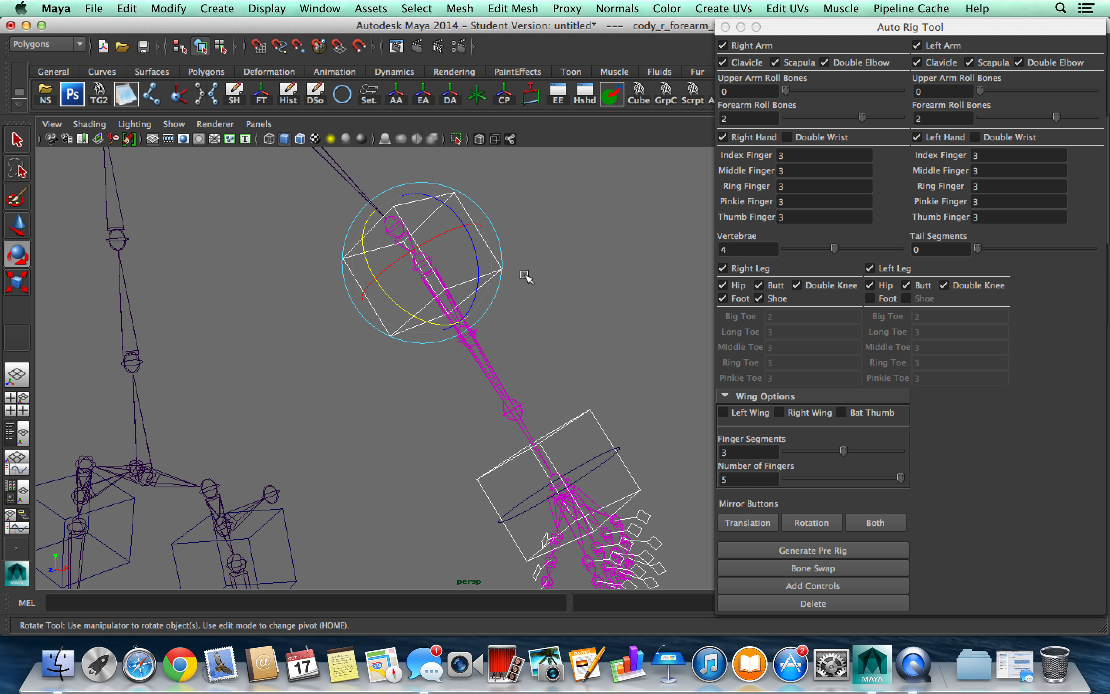
alt+right_drag(526, 275, 560, 295)
drag(416, 262, 295, 225)
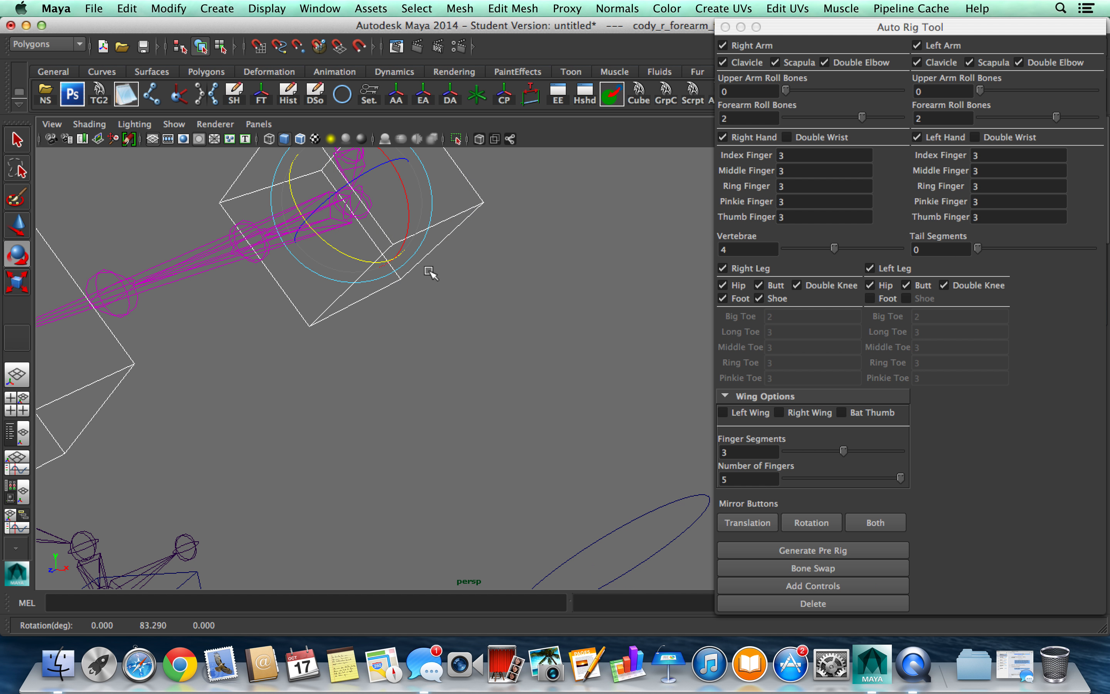
alt+right_drag(429, 271, 404, 259)
alt+middle_drag(452, 304, 481, 325)
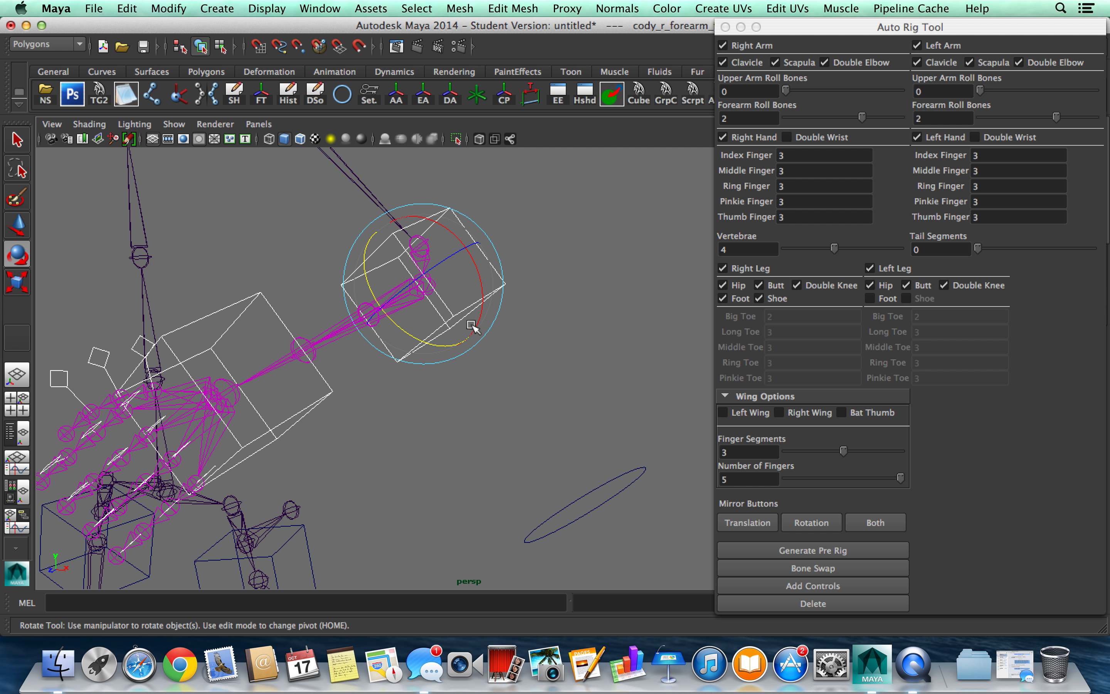
key(super+z)
Twist the left wrist FK control about 91 degrees on X.
alt+middle_drag(589, 387, 515, 291)
click(478, 273)
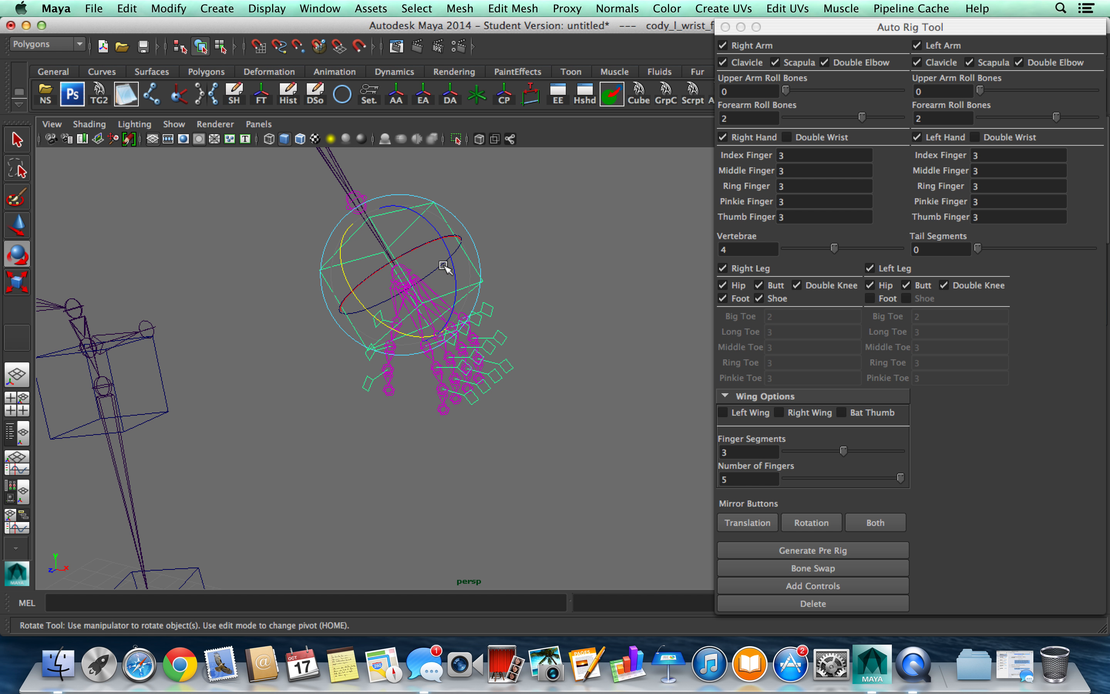
drag(418, 257, 325, 281)
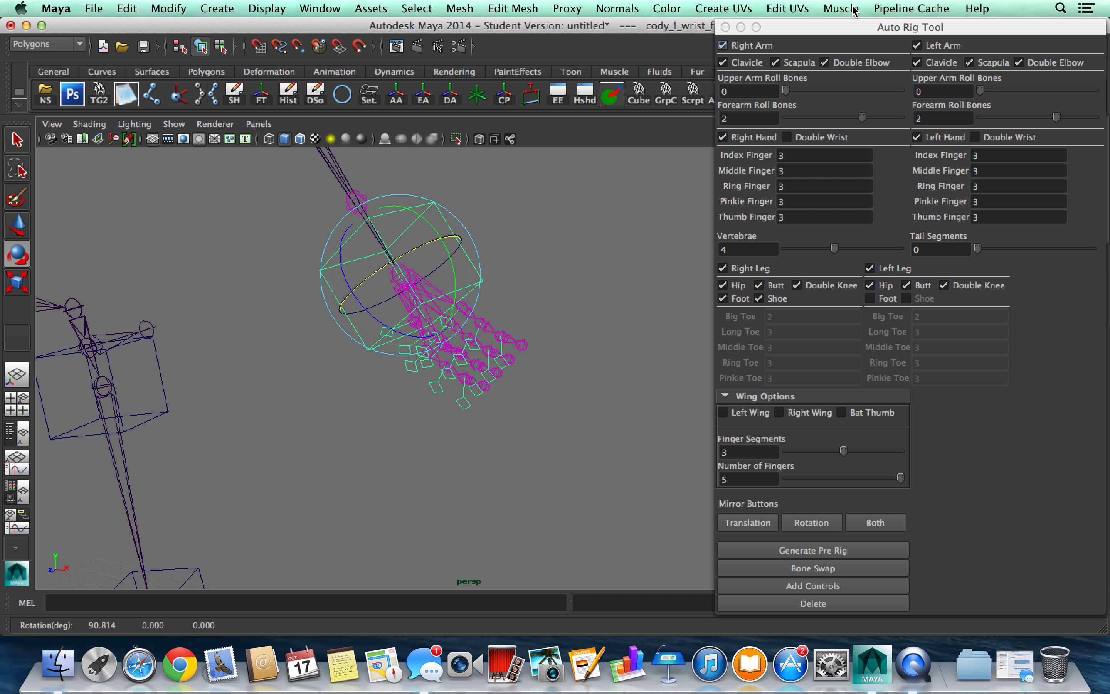
Move the Auto Rig Tool window clear of the Channel Box and check Rotate X on both left forearm roll joints.
drag(886, 32, 848, 395)
scroll(560, 246, down, 5)
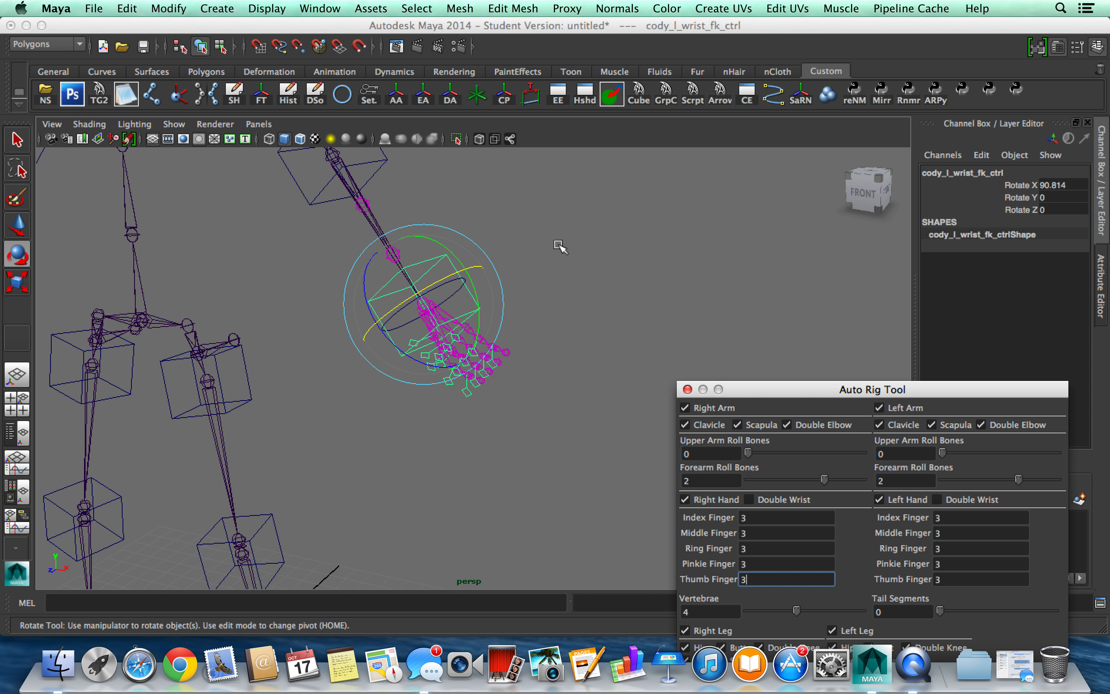
alt+middle_drag(477, 207, 489, 303)
click(439, 375)
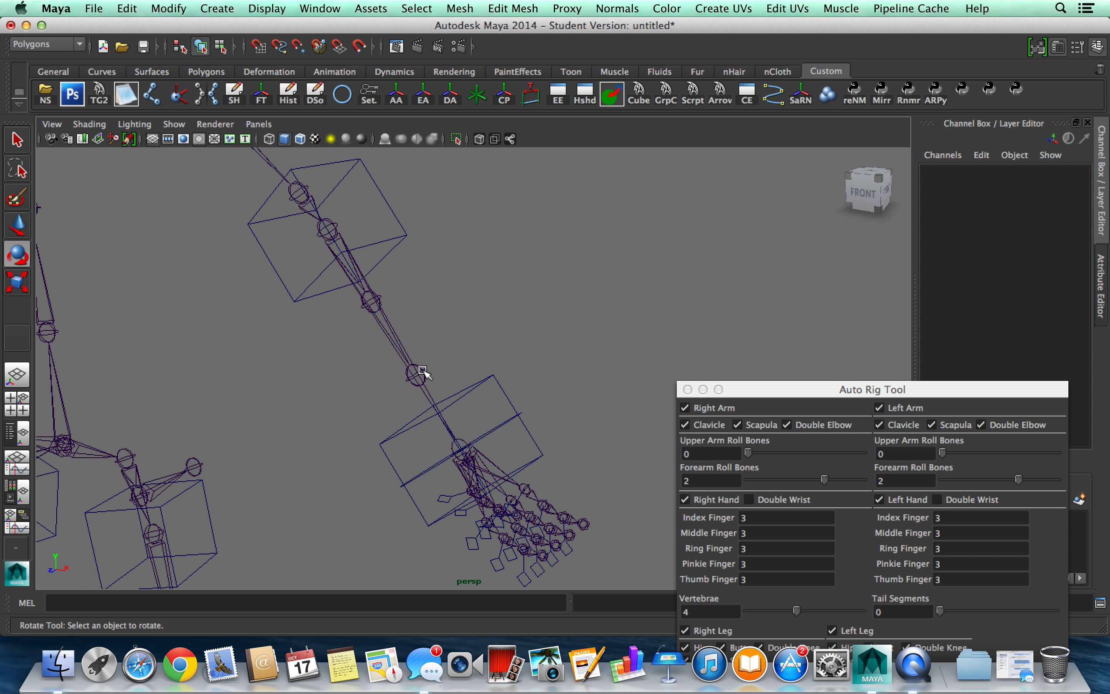
click(423, 373)
scroll(311, 370, up, 6)
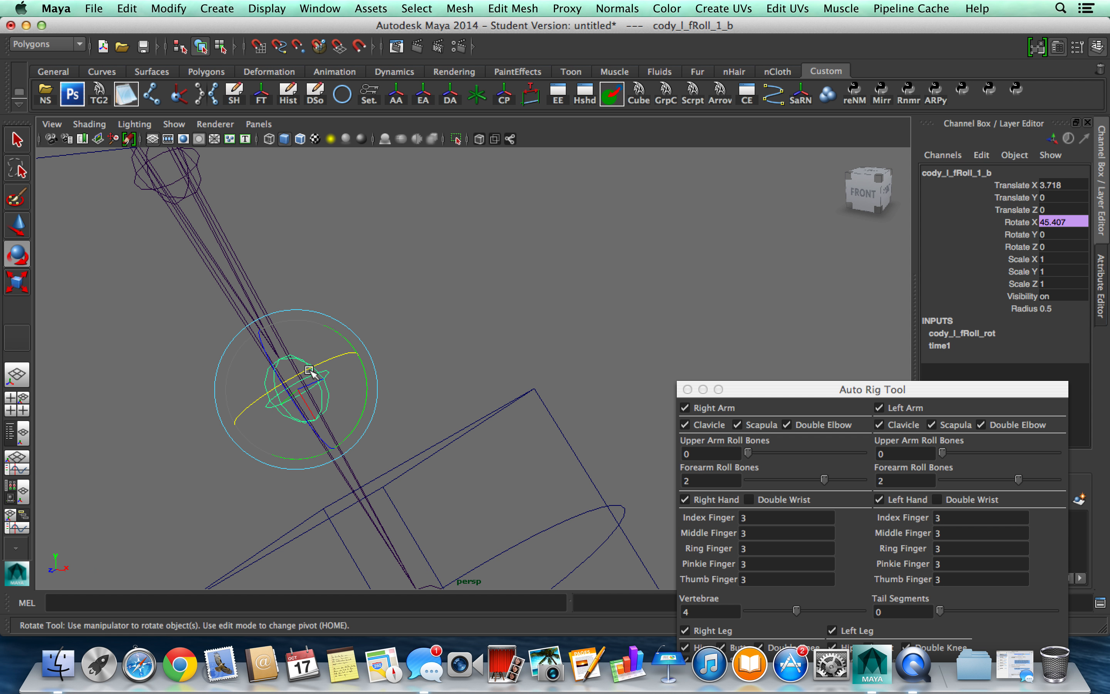
click(202, 161)
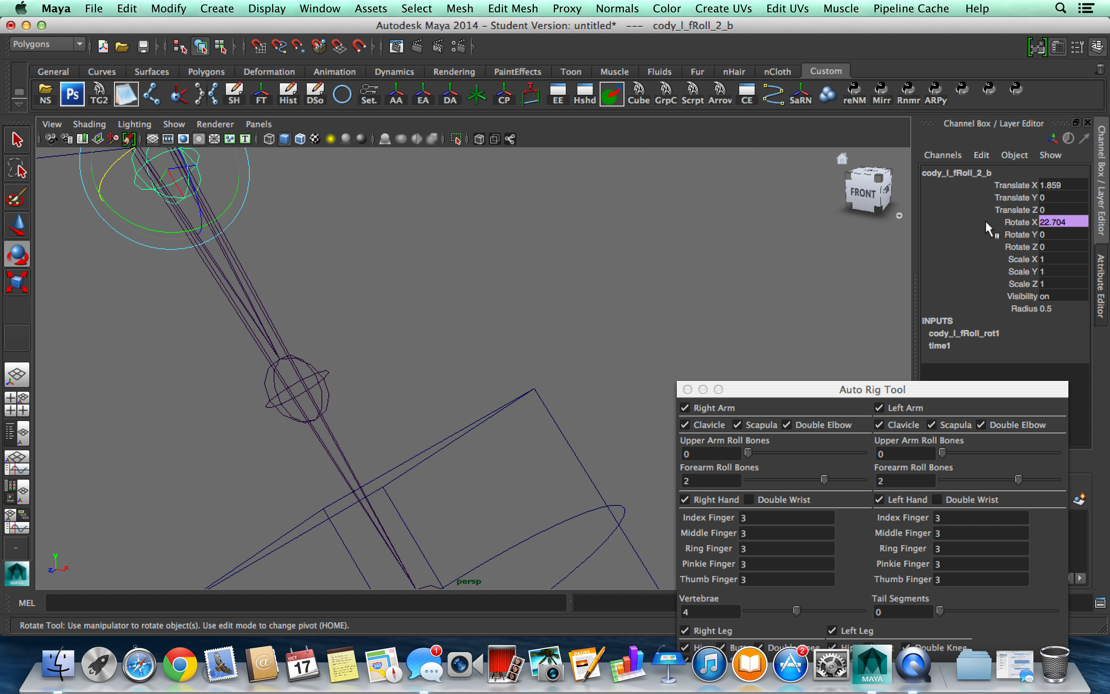
key(f)
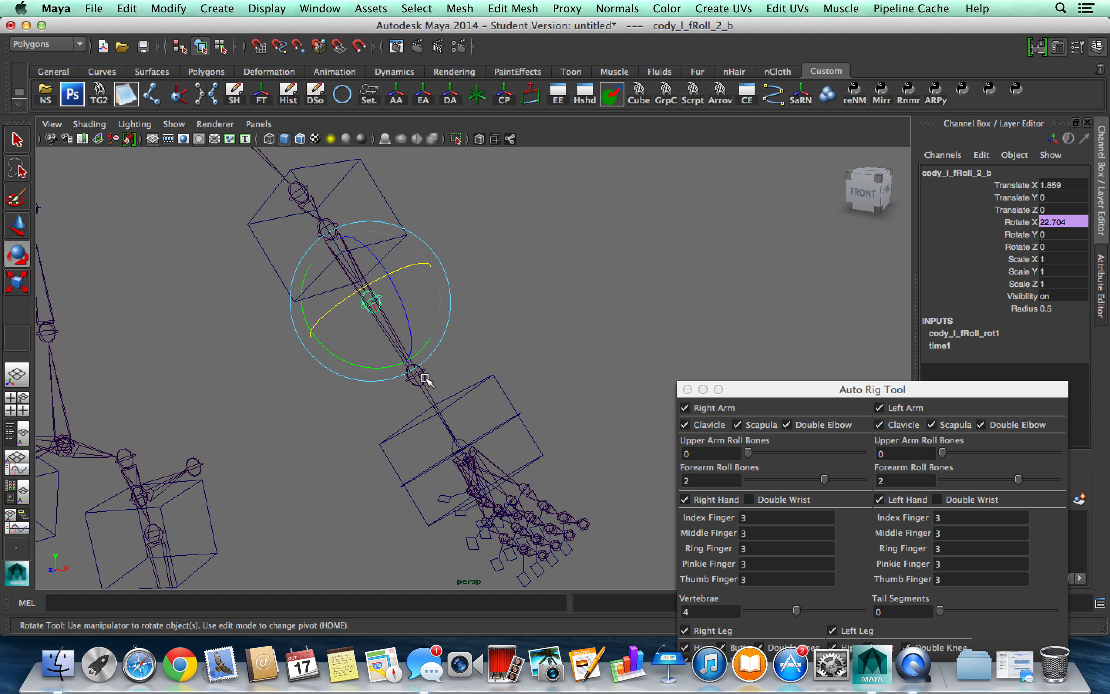
Set the left wrist FK control's Rotate X to 0.
scroll(385, 318, down, 3)
click(485, 383)
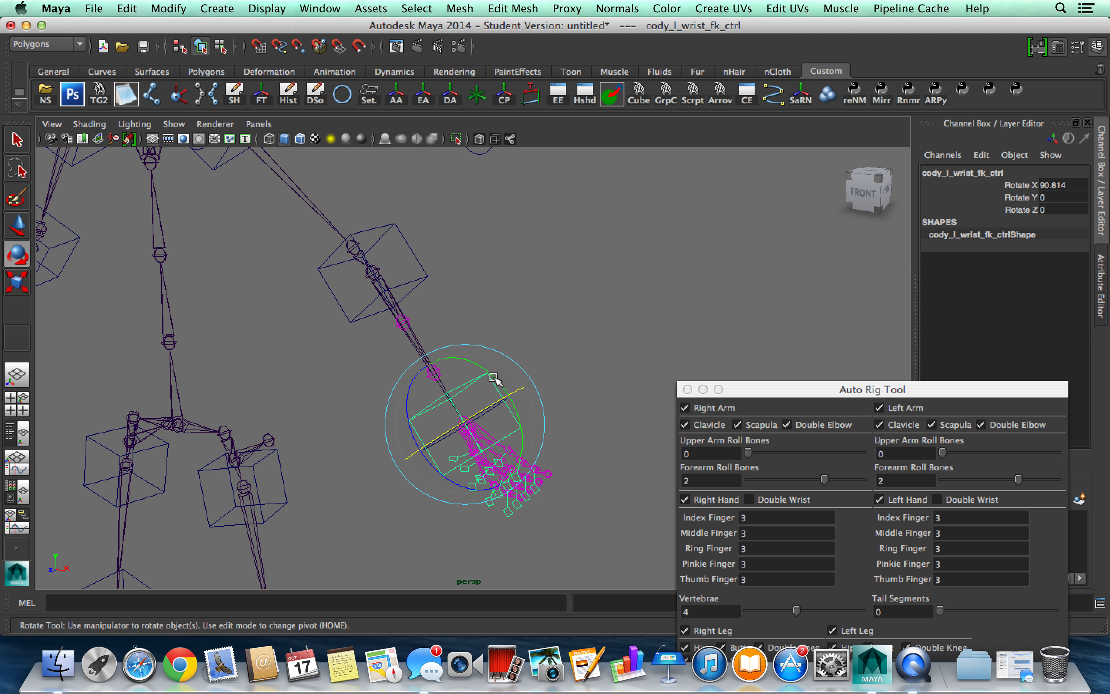
click(1078, 185)
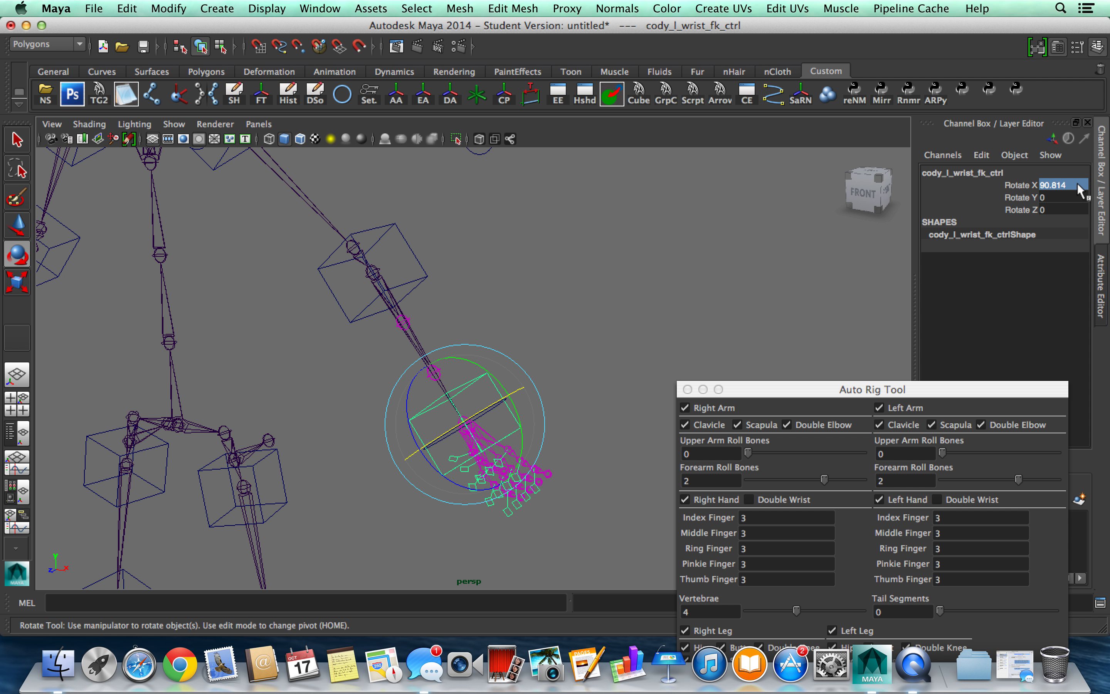
text(0)
key(Return)
Try bending both shin FK controls together to about -71 degrees on Y, and undo the bend.
alt+right_drag(642, 230, 448, 362)
alt+middle_drag(449, 362, 483, 284)
alt+right_drag(483, 285, 524, 373)
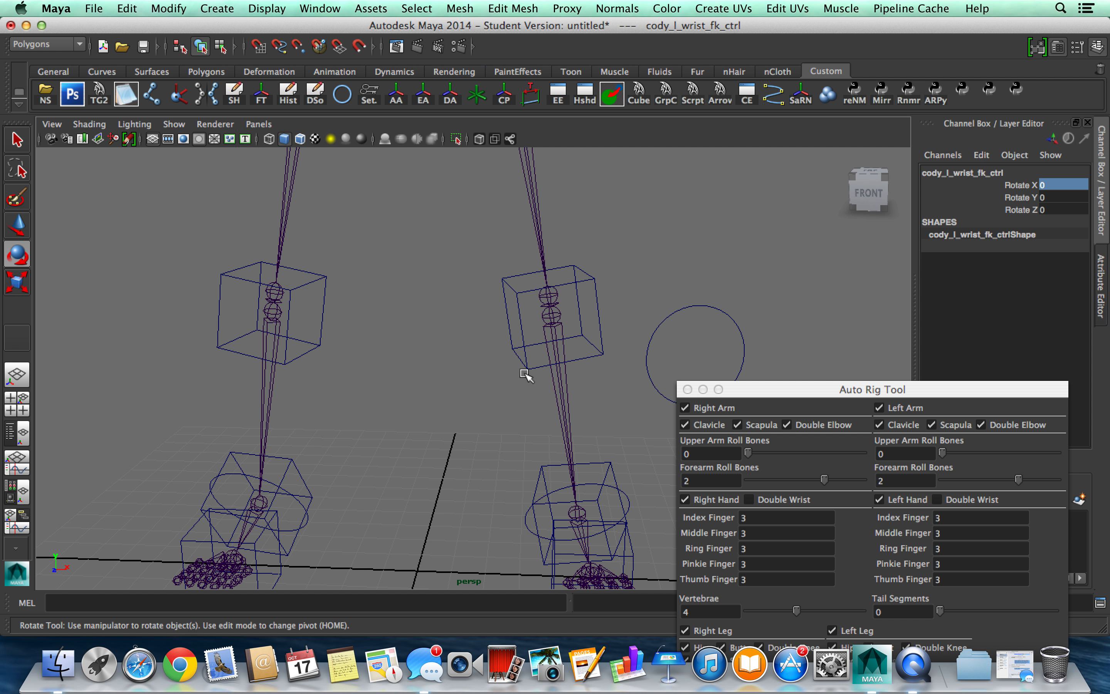
click(594, 311)
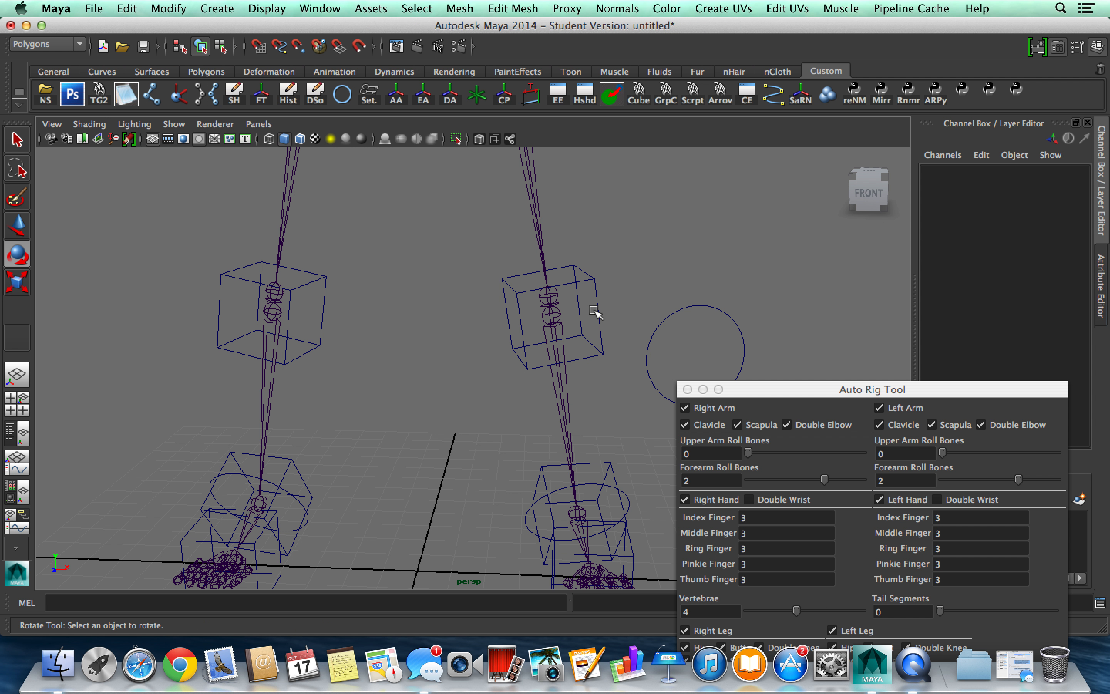
click(594, 312)
shift+click(319, 315)
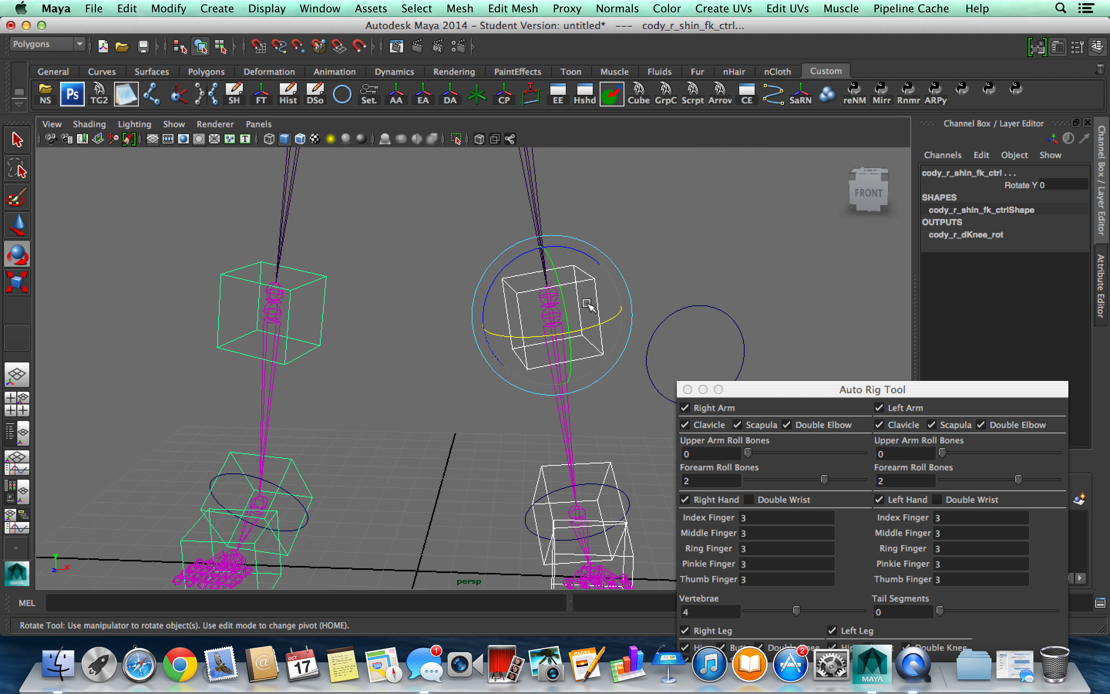
drag(588, 305, 565, 224)
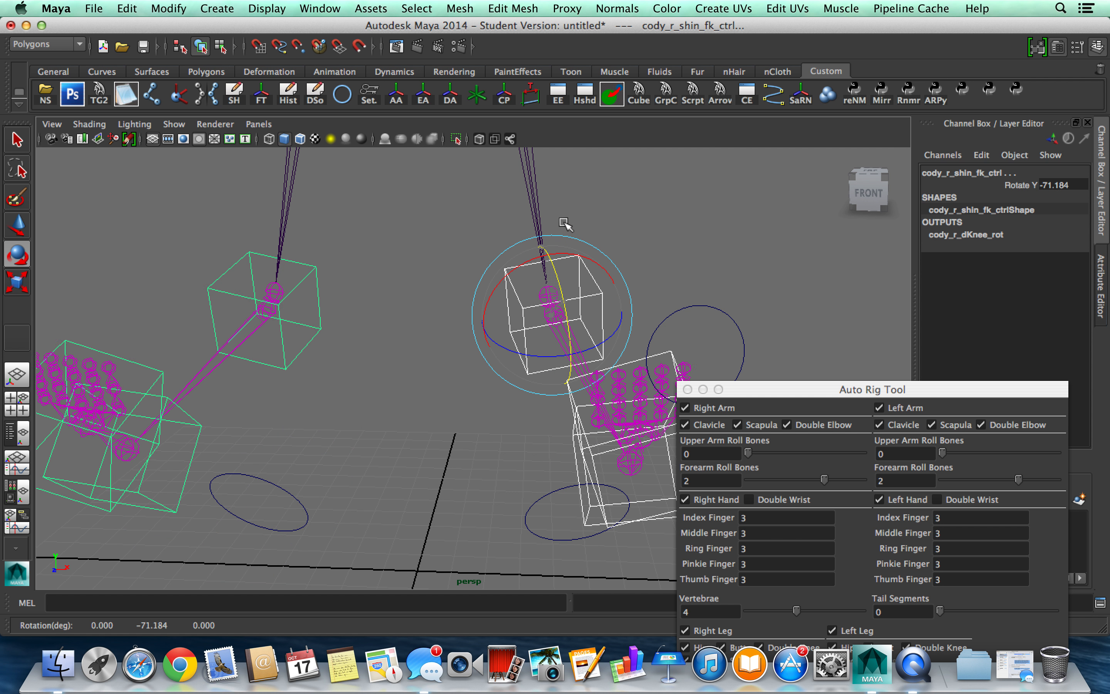
key(ctrl+z)
Select the finished rig's whole character group in the Outliner and move it sideways away from the grid origin.
scroll(572, 255, down, 5)
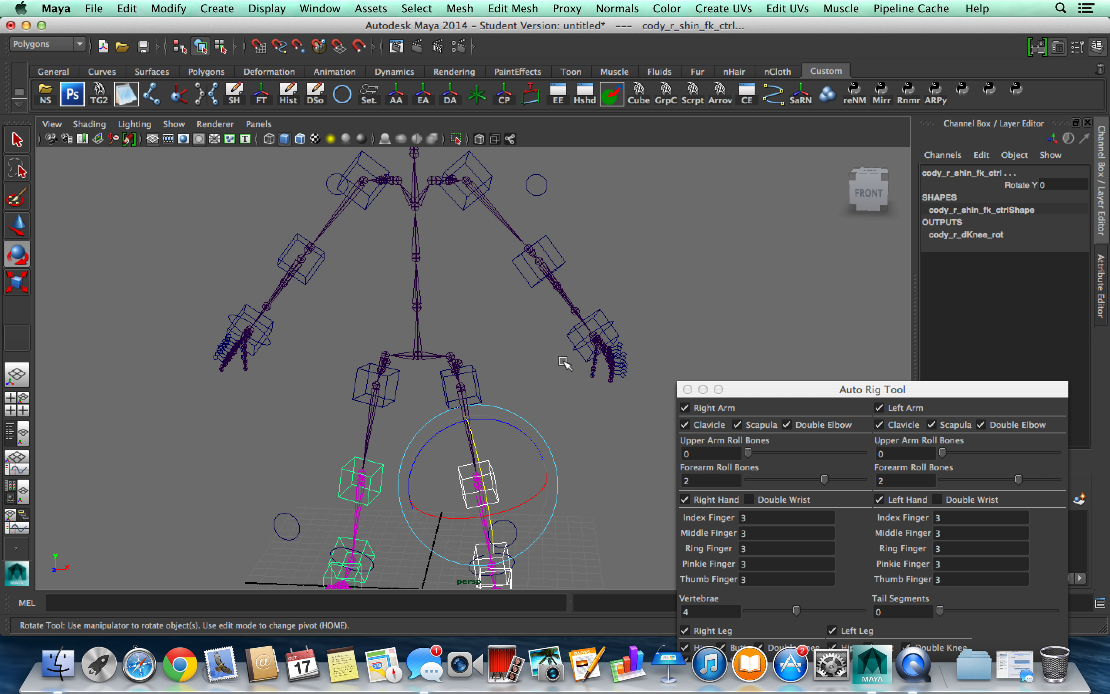
alt+drag(564, 362, 644, 316)
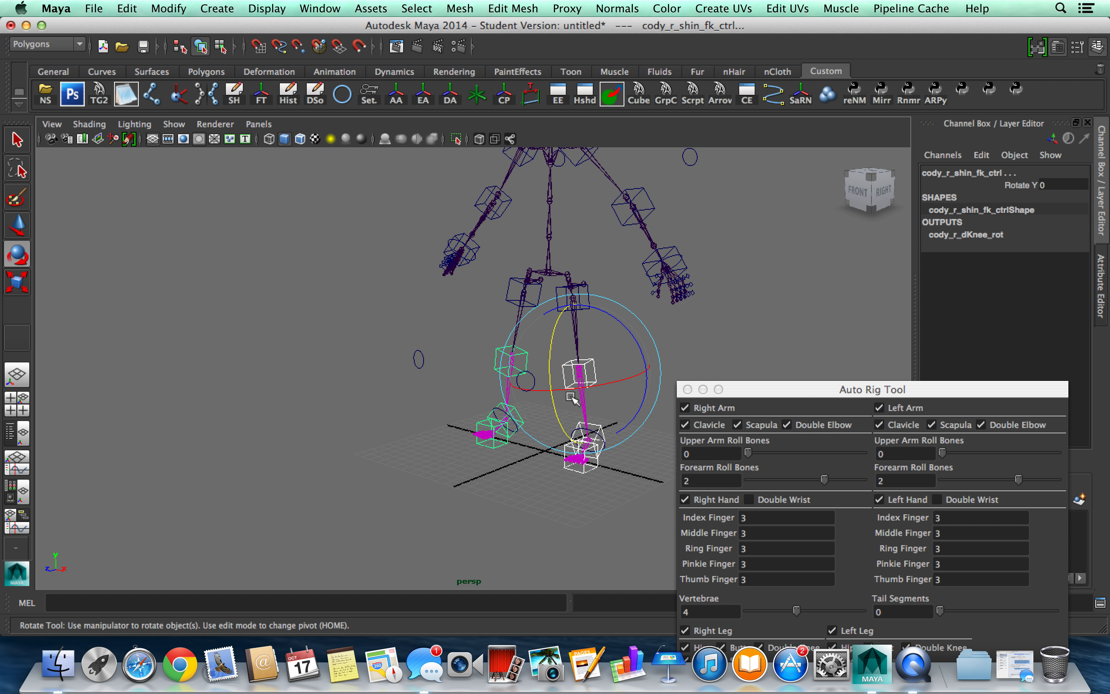
click(25, 436)
click(125, 221)
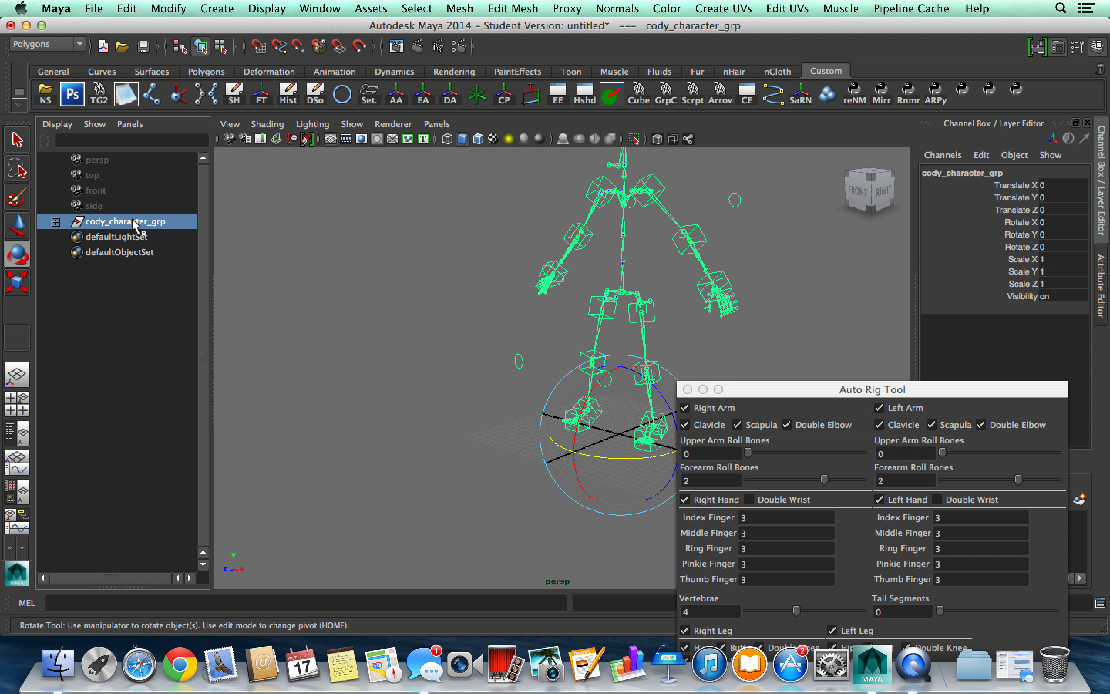
key(f)
key(w)
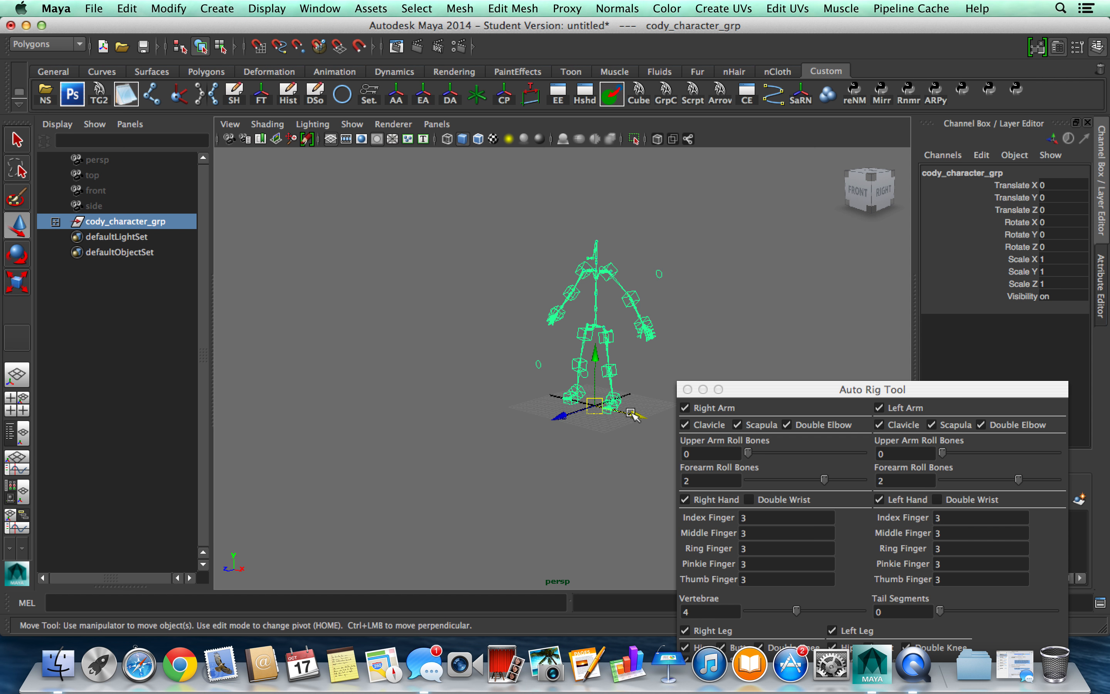
drag(635, 418, 650, 389)
click(275, 381)
Move the Auto Rig Tool window up so all its options show, and generate a new pre rig.
drag(867, 390, 892, 34)
click(837, 561)
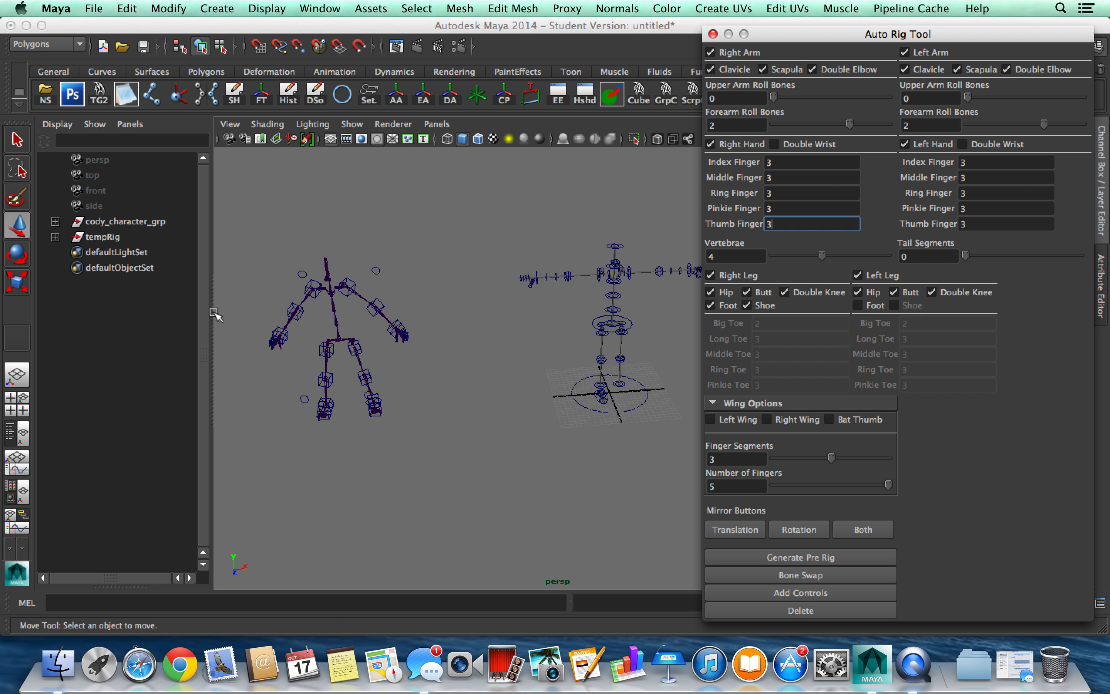
Enable Foot for the left leg and disable Shoe for the right leg in the Auto Rig Tool.
alt+drag(401, 335, 566, 357)
scroll(566, 357, up, 5)
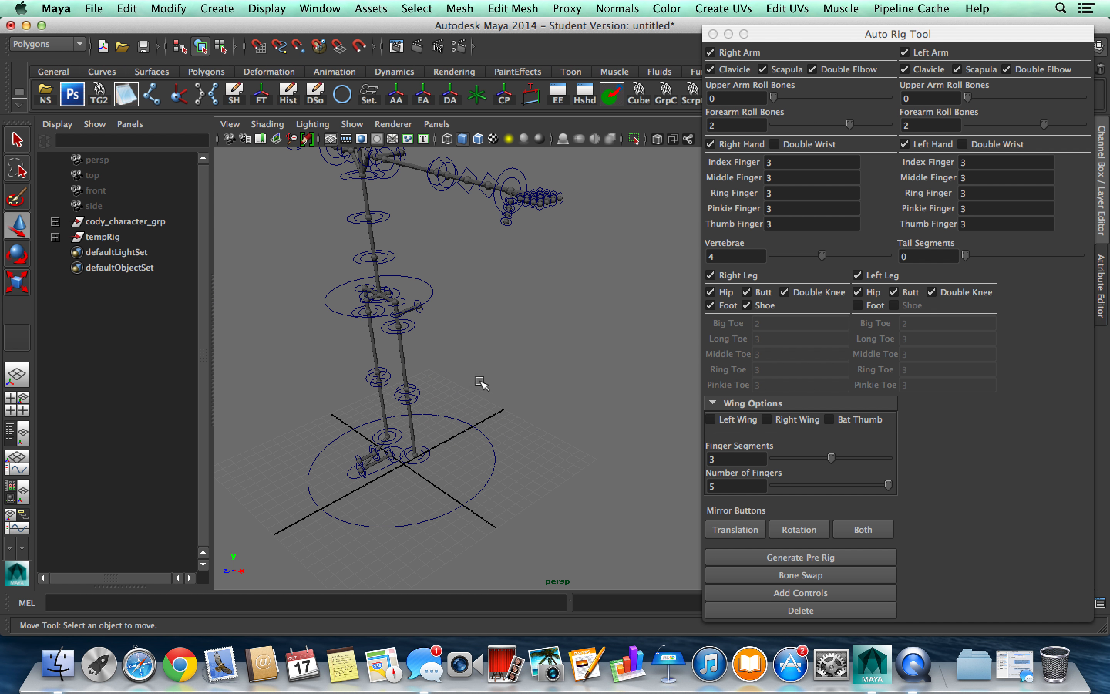
click(877, 305)
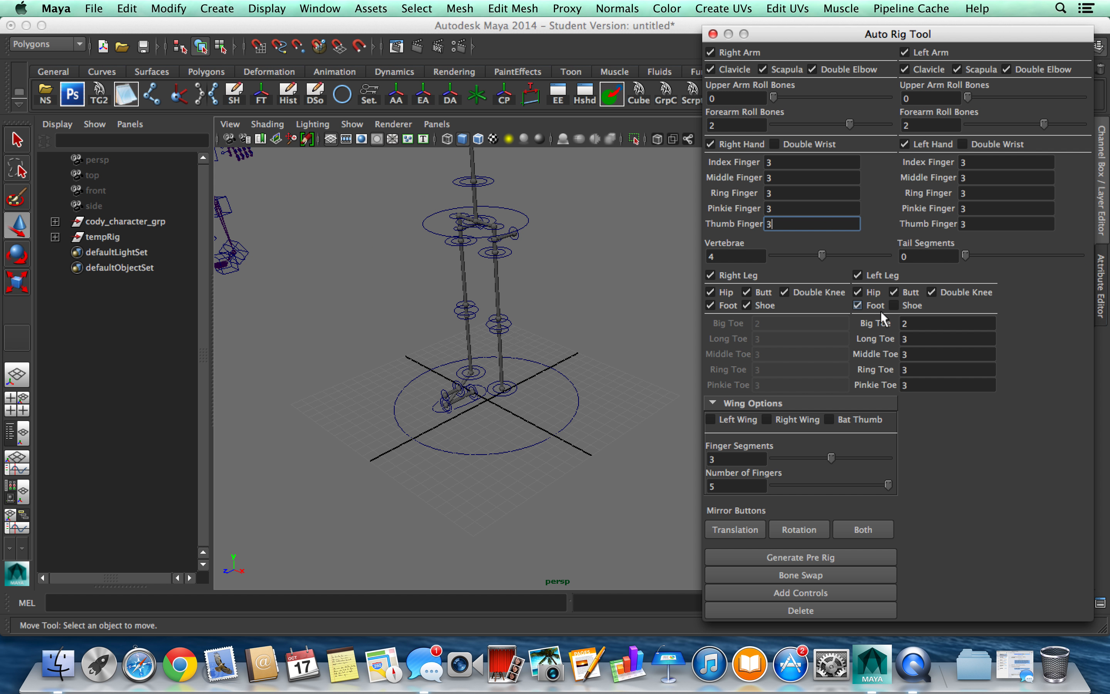
click(759, 306)
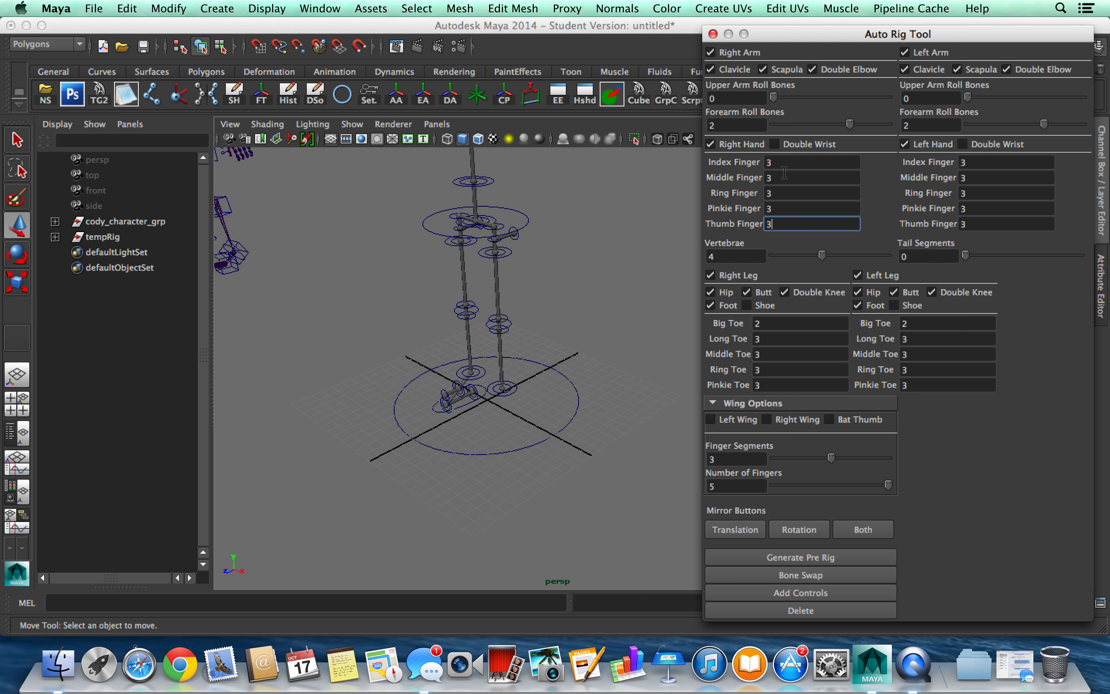
Set the Middle Finger and Ring Finger segments to 0 for both the right and left hands.
click(790, 209)
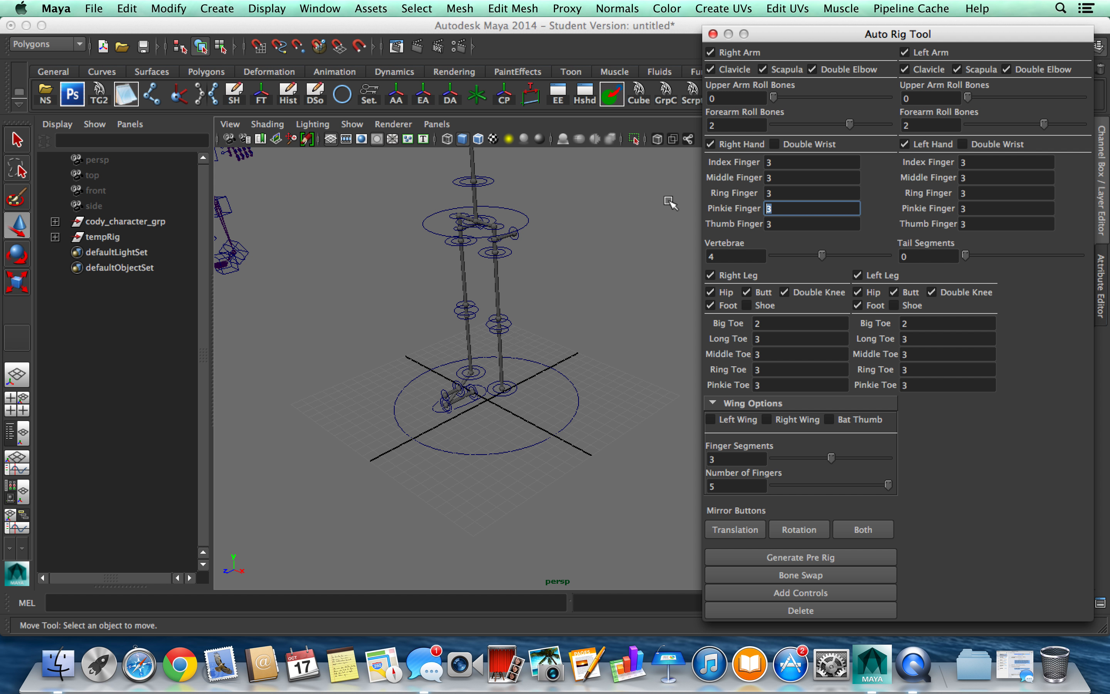
click(769, 193)
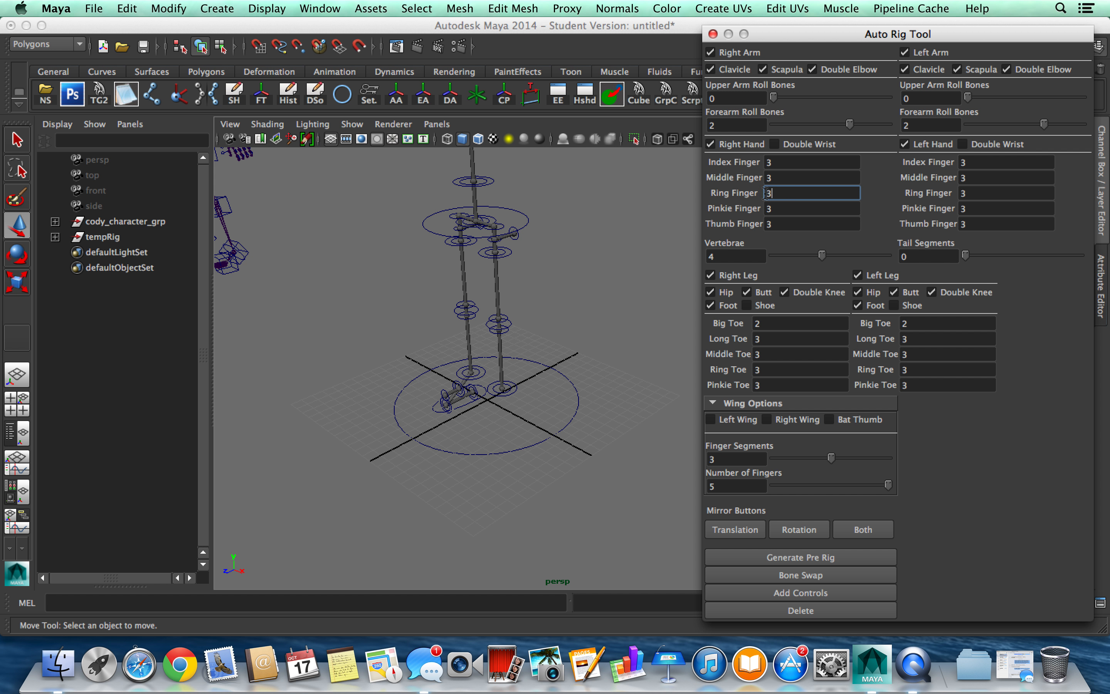
text(0)
key(Tab)
click(763, 176)
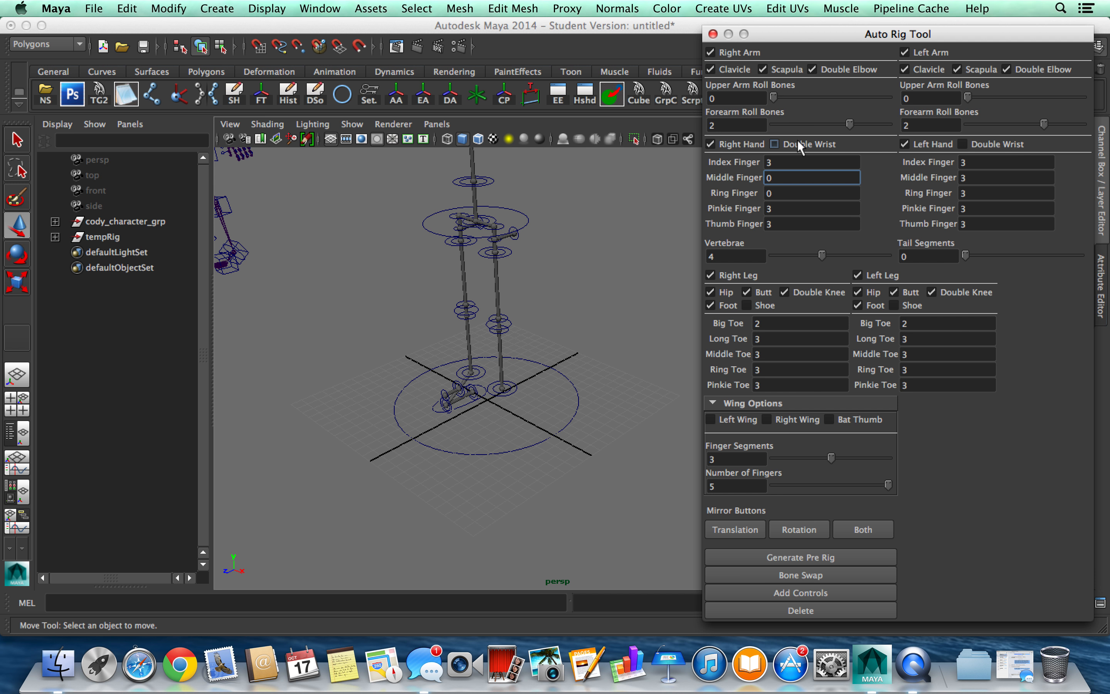
double_click(985, 179)
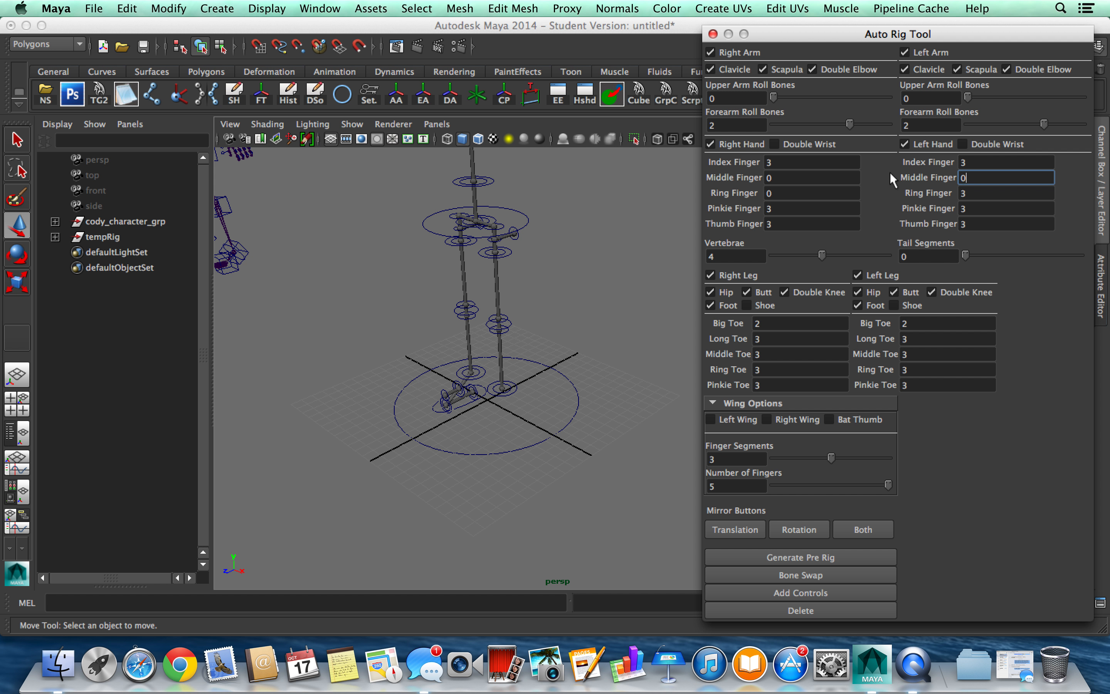
key(Tab)
text(0)
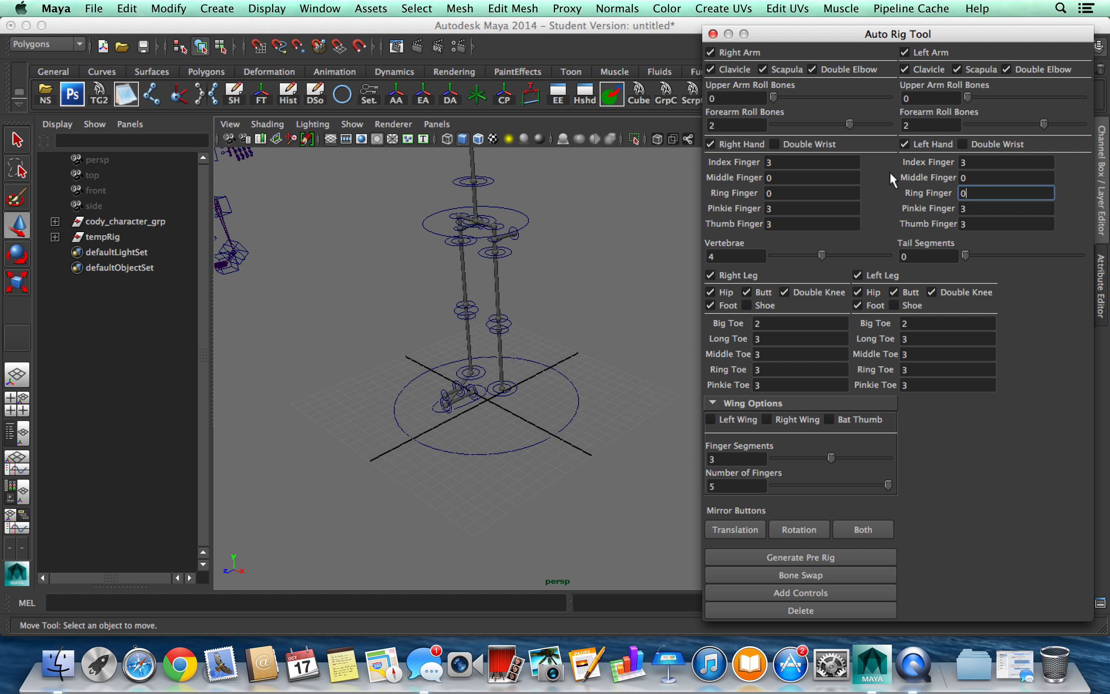
Set the Long Toe and Middle Toe segments to 0 for both the right and left feet.
double_click(777, 338)
text(0)
key(Tab)
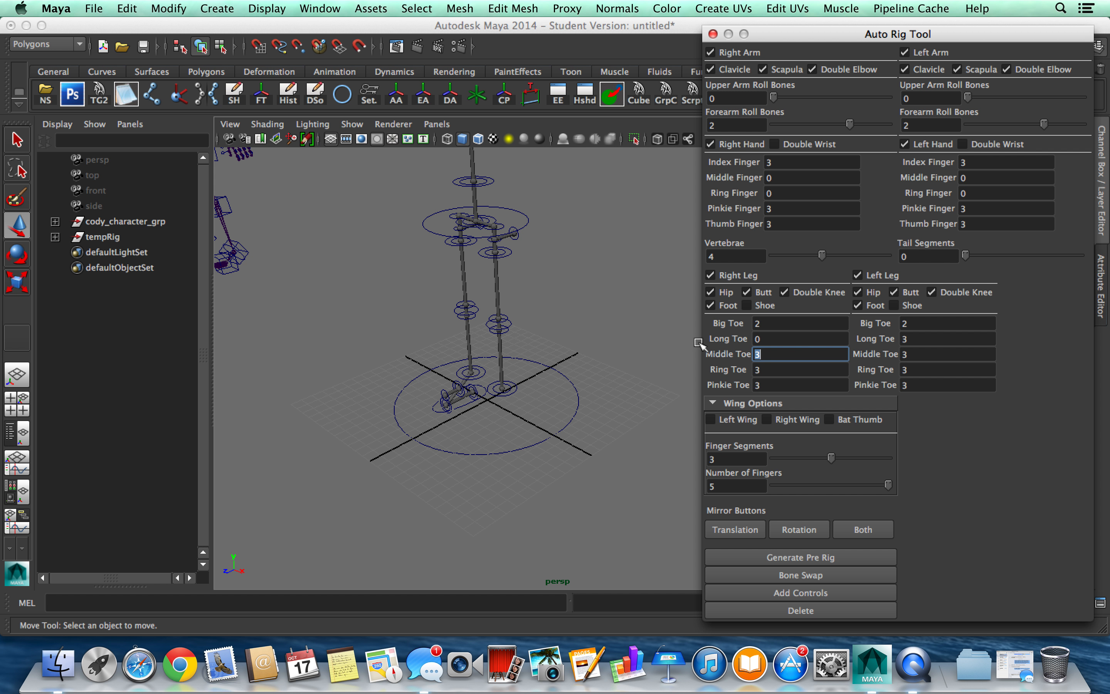
text(0)
double_click(938, 339)
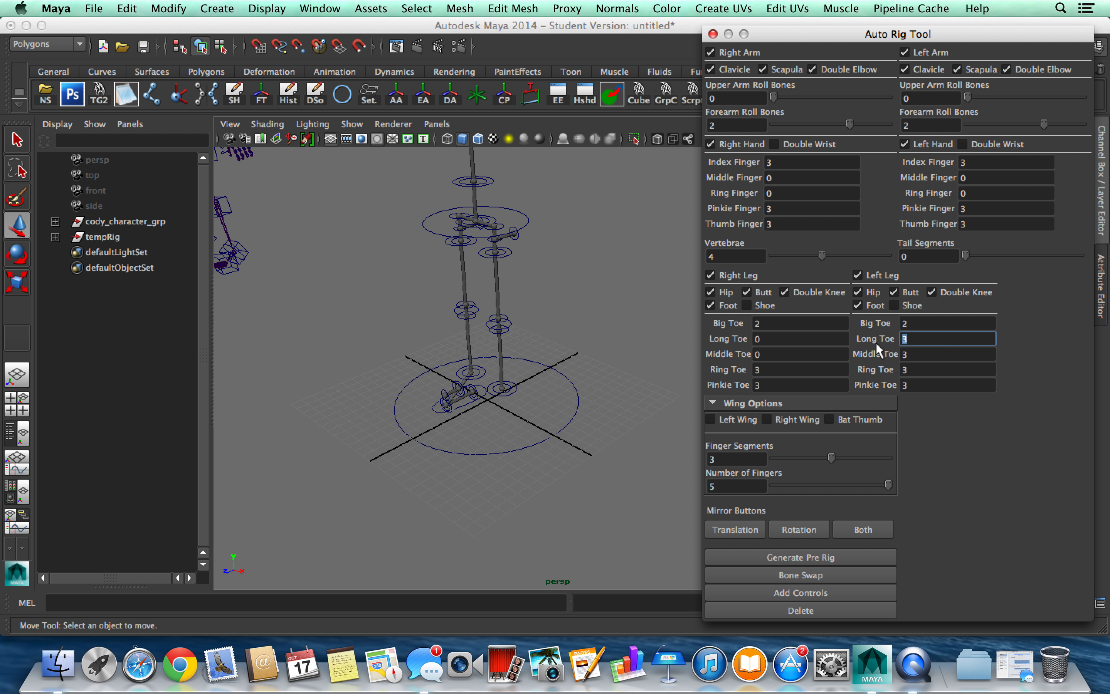
text(0)
key(Tab)
text(0)
key(Tab)
Set the Big Toe segments to 3 for both the right and left feet.
double_click(784, 329)
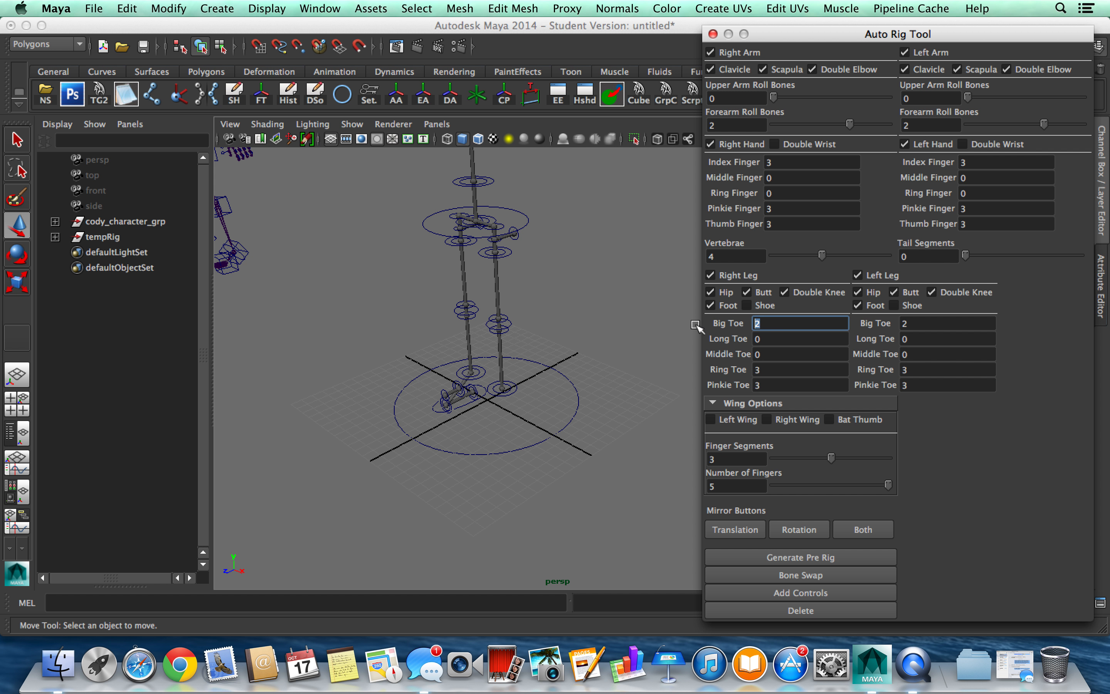
key(Tab)
double_click(792, 321)
double_click(958, 326)
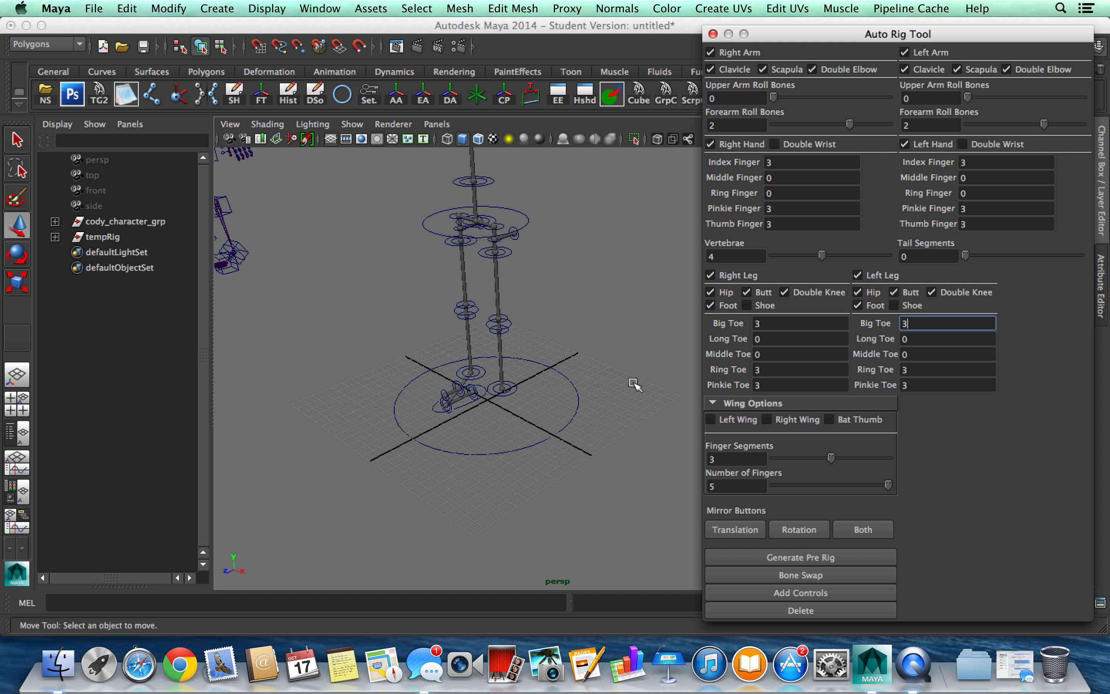
Regenerate the pre rig with the new finger and toe settings, saving the current pose.
alt+drag(480, 374, 543, 344)
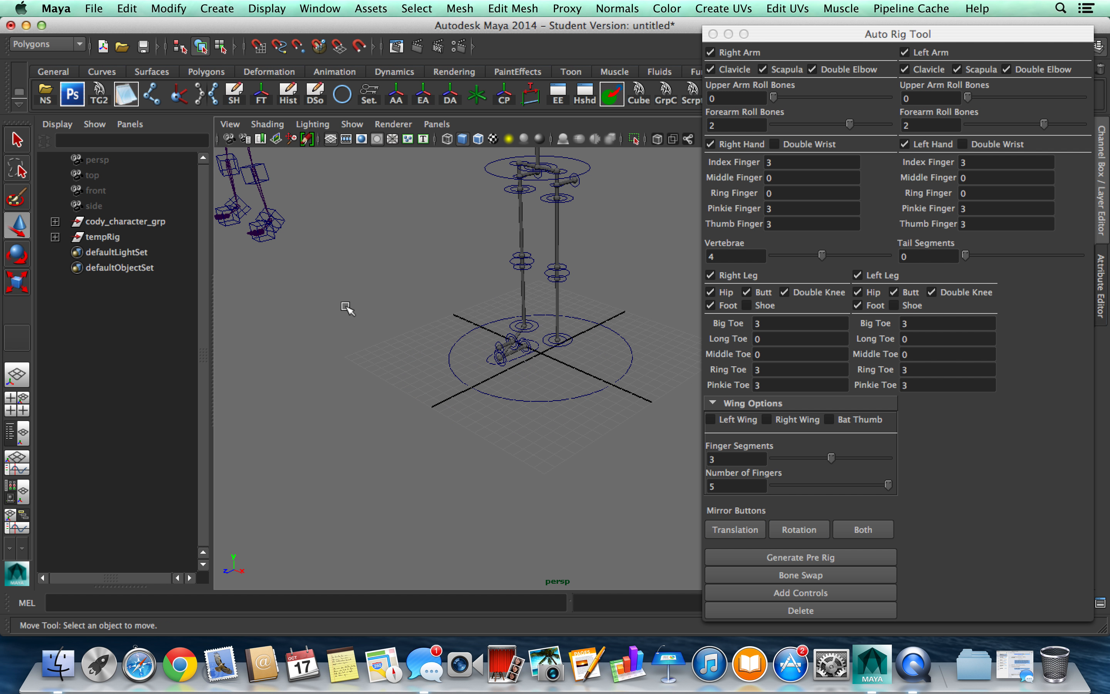
scroll(521, 329, up, 5)
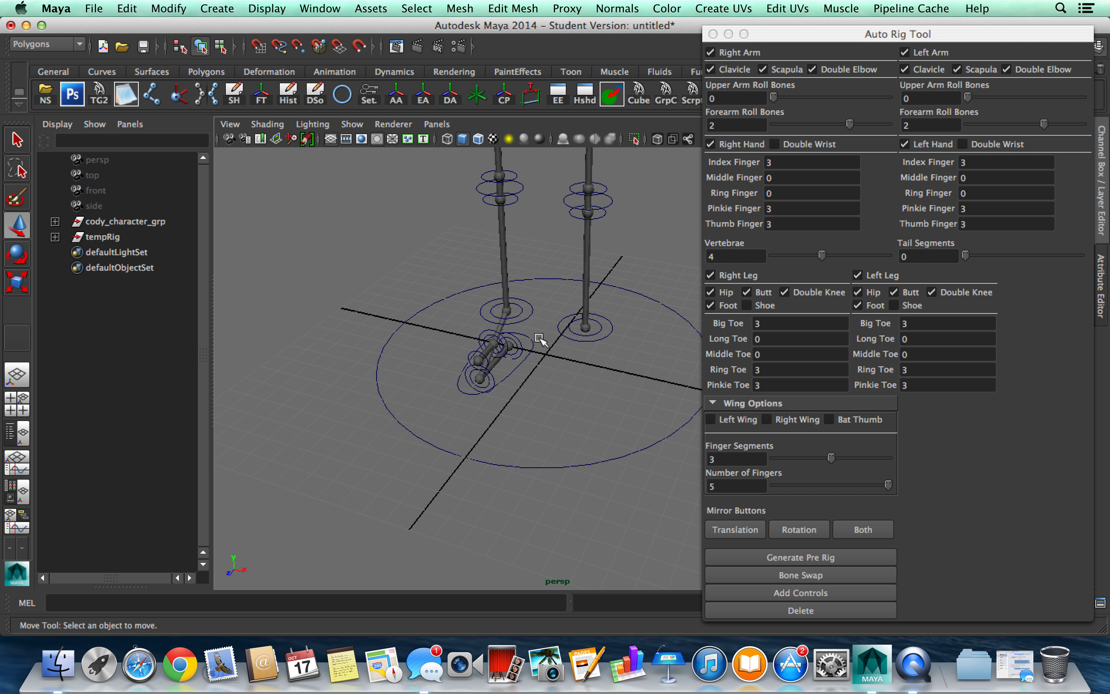
alt+middle_drag(611, 365, 555, 378)
click(816, 562)
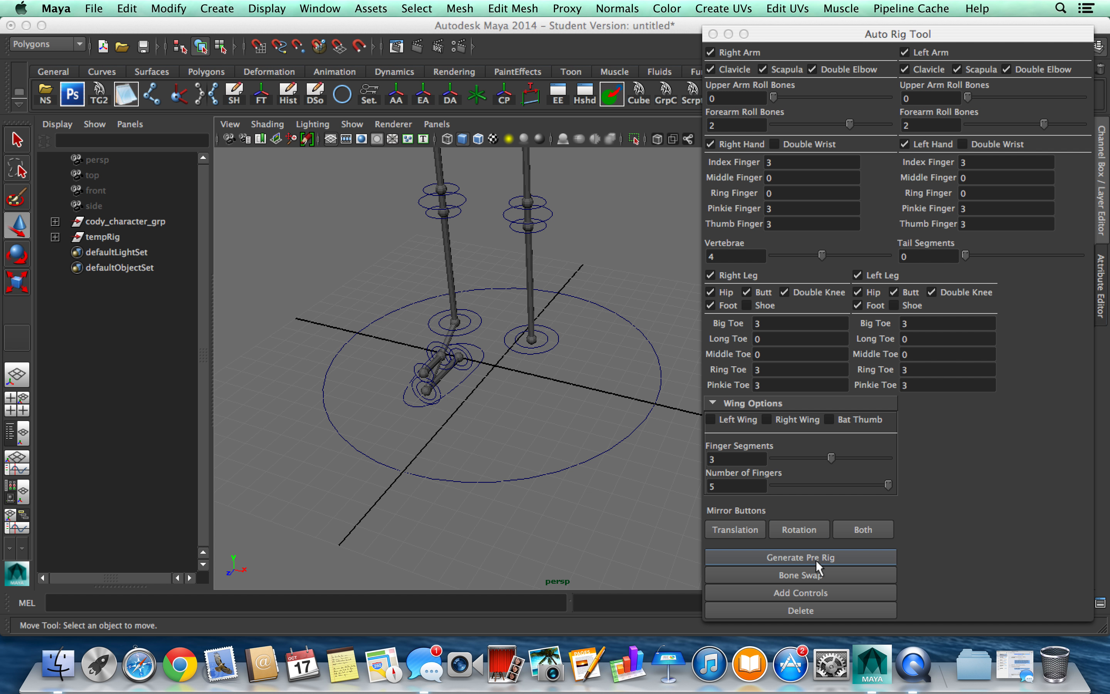
click(488, 335)
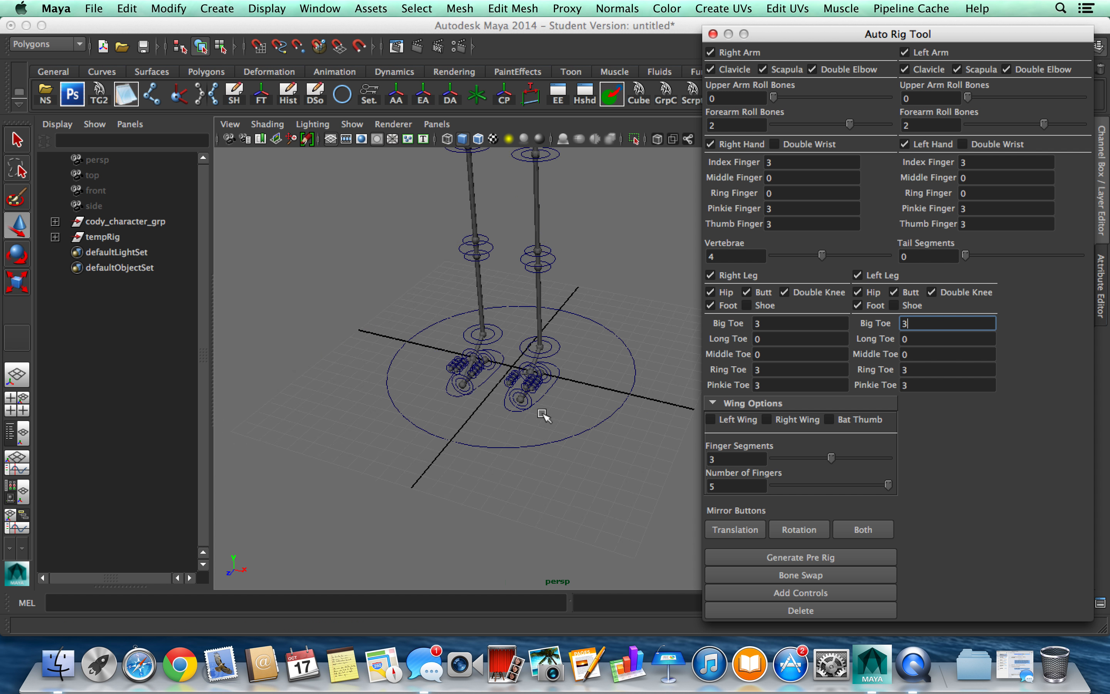
alt+right_drag(579, 294, 574, 461)
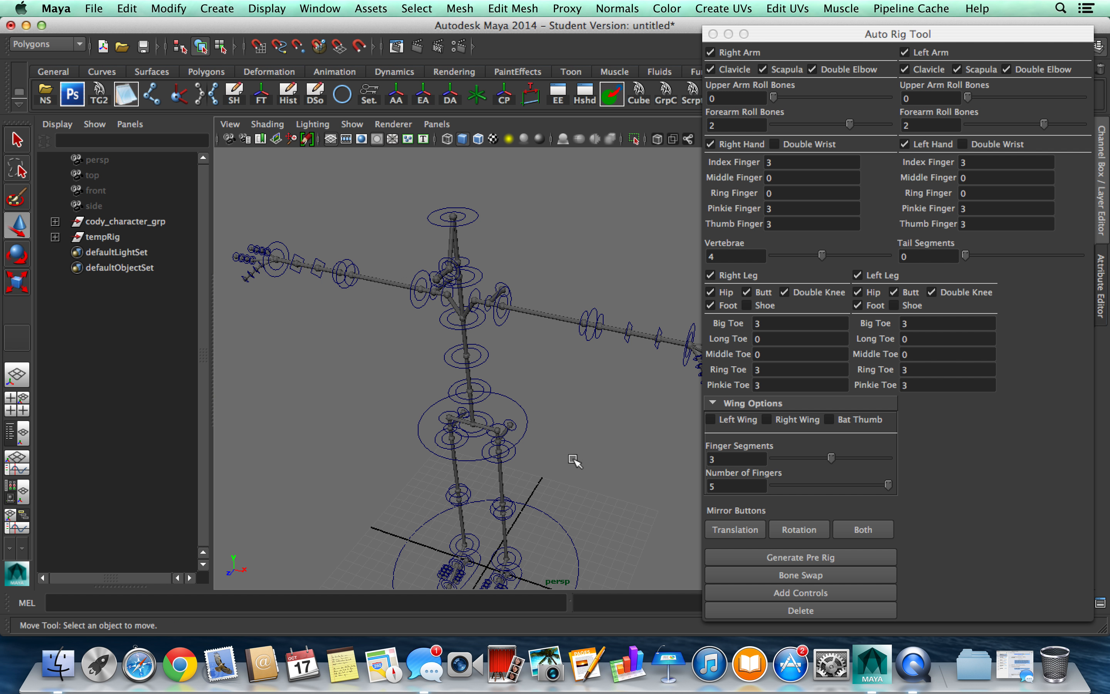
alt+middle_drag(572, 464, 530, 422)
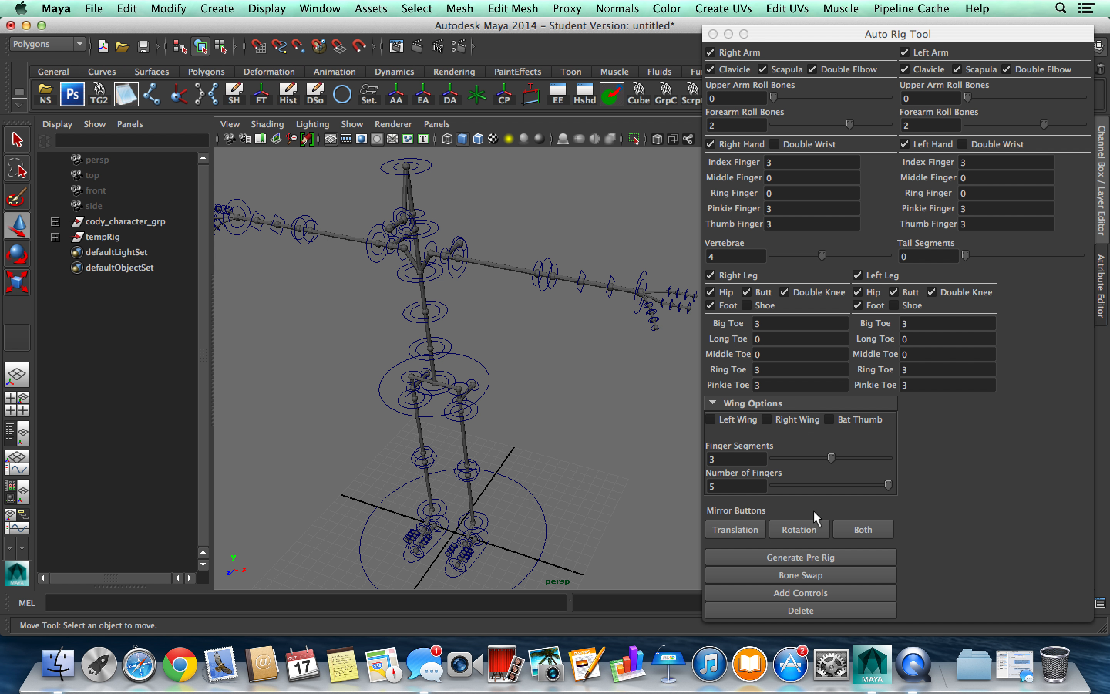
Enable Bat Thumb, Right Wing and Left Wing, and regenerate the pre rig while saving the current pose.
click(831, 419)
click(768, 419)
click(726, 417)
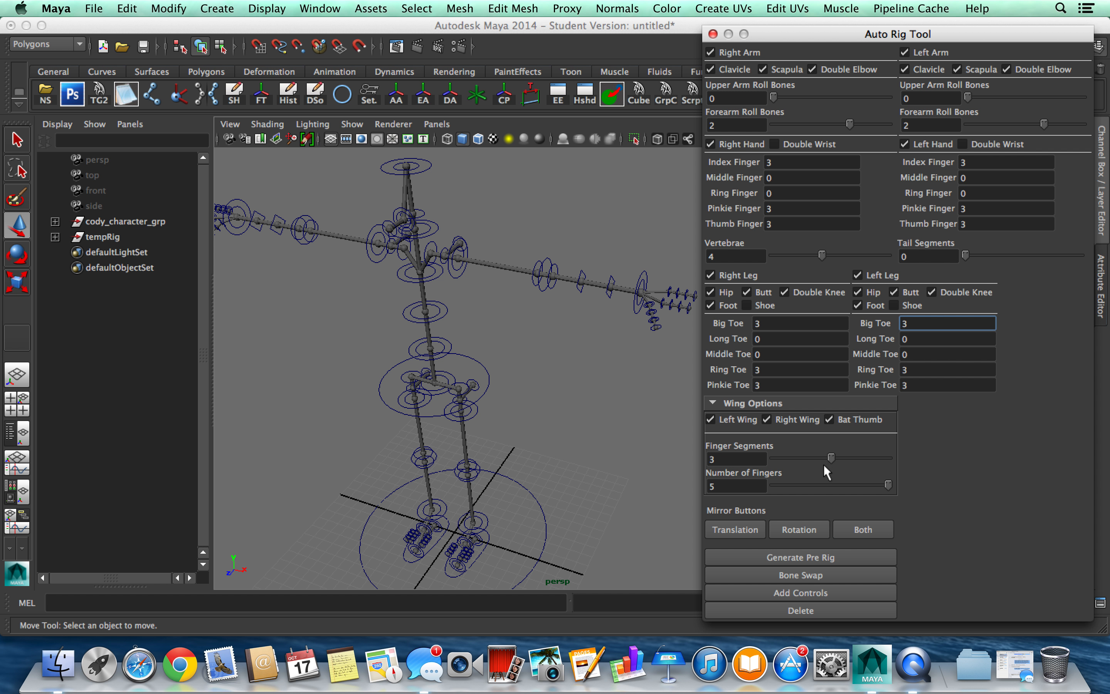
click(802, 557)
click(483, 337)
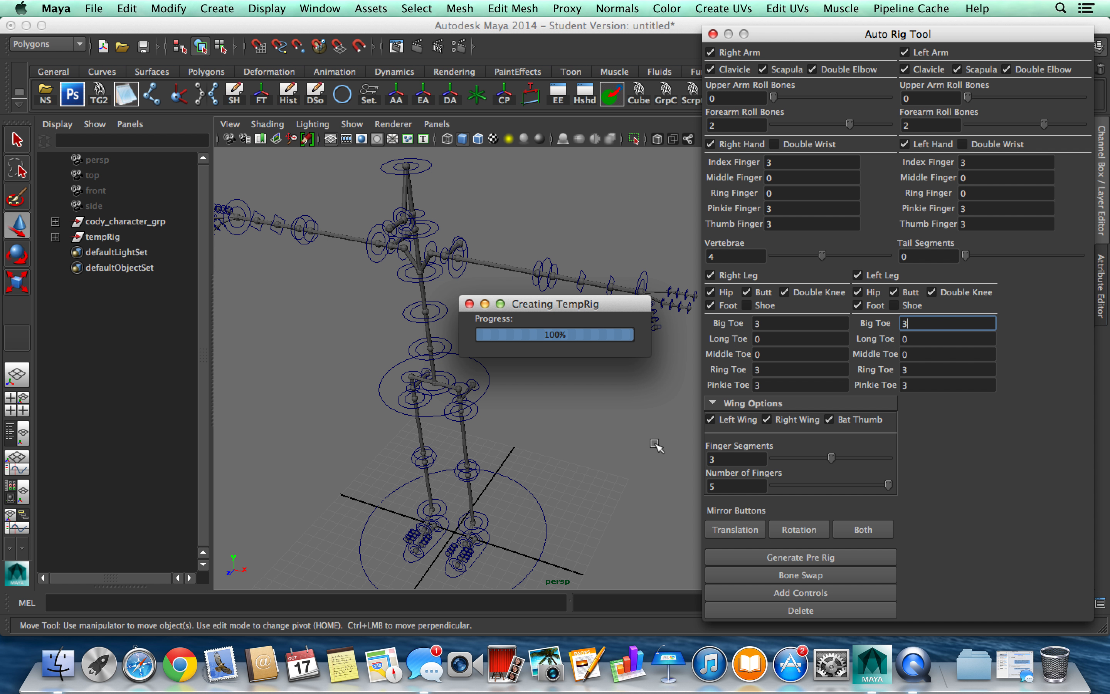
Set the wings' Finger Segments to 5 and regenerate the pre rig, saving the current pose.
alt+middle_drag(597, 309, 546, 342)
alt+drag(546, 342, 599, 300)
alt+middle_drag(599, 300, 523, 326)
scroll(600, 340, down, 5)
alt+middle_drag(600, 339, 463, 402)
drag(831, 458, 903, 460)
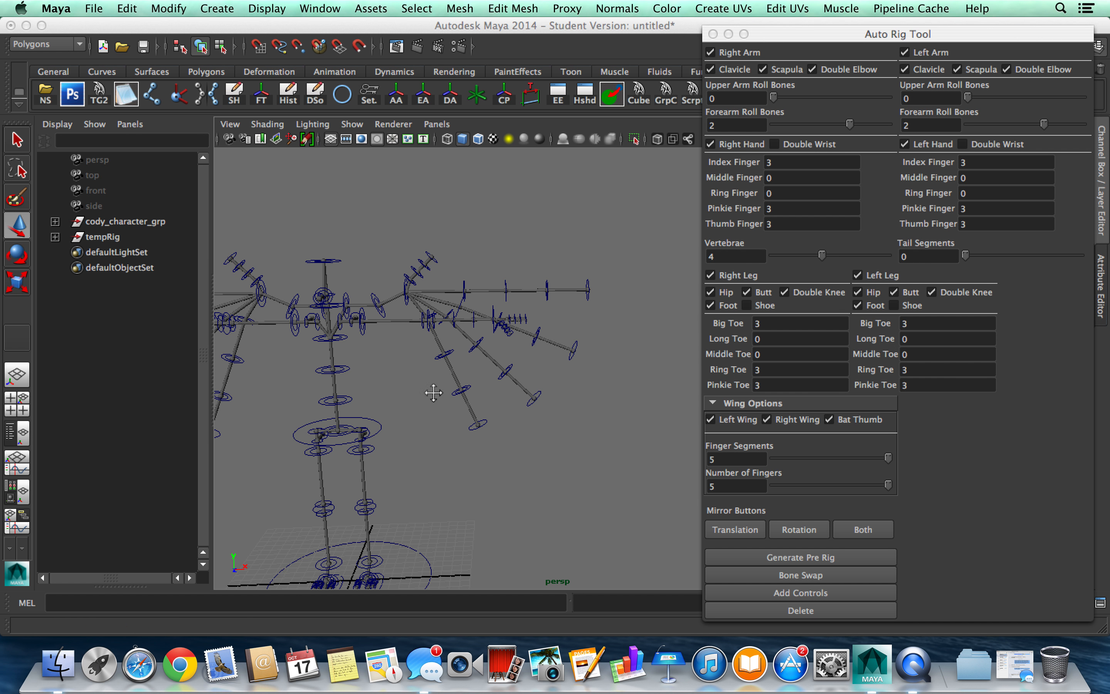
alt+middle_drag(431, 389, 480, 324)
alt+drag(479, 325, 471, 348)
click(808, 565)
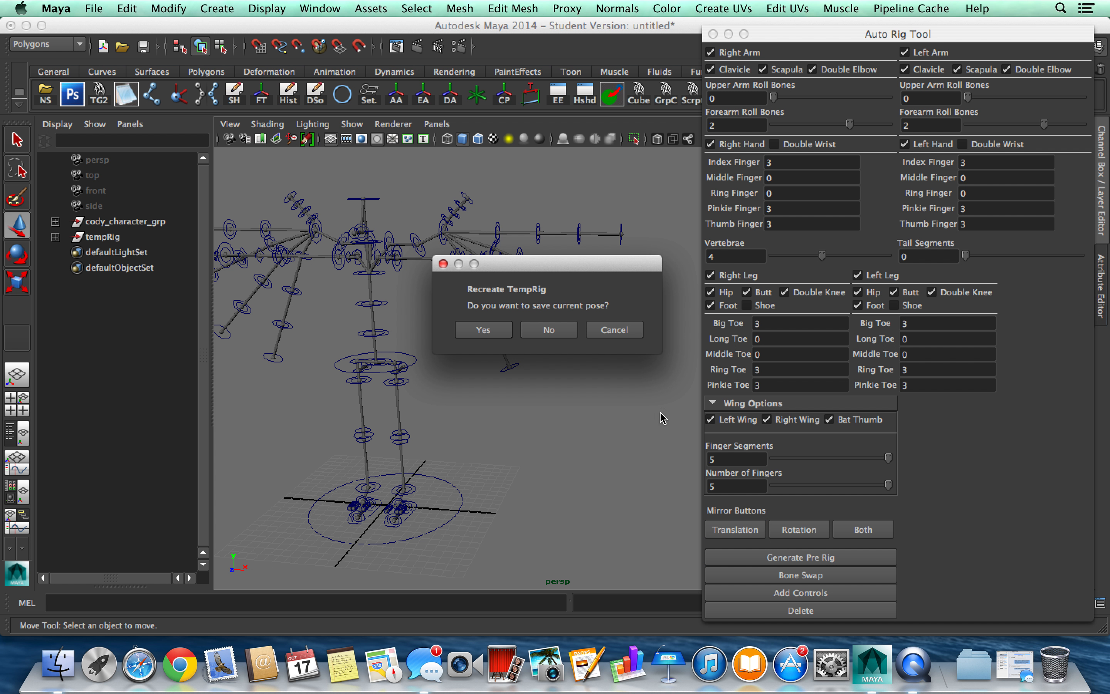
click(502, 330)
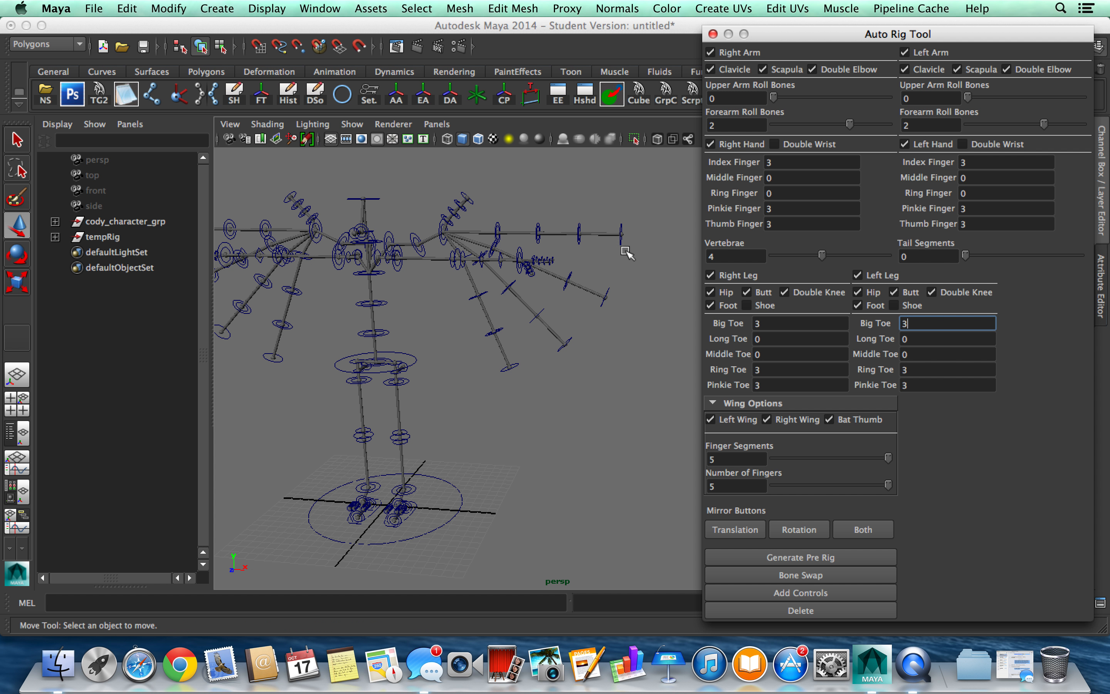
Set the wings' Number of Fingers to 2 and regenerate the pre rig, saving the current pose.
drag(840, 480, 802, 488)
click(788, 560)
click(508, 329)
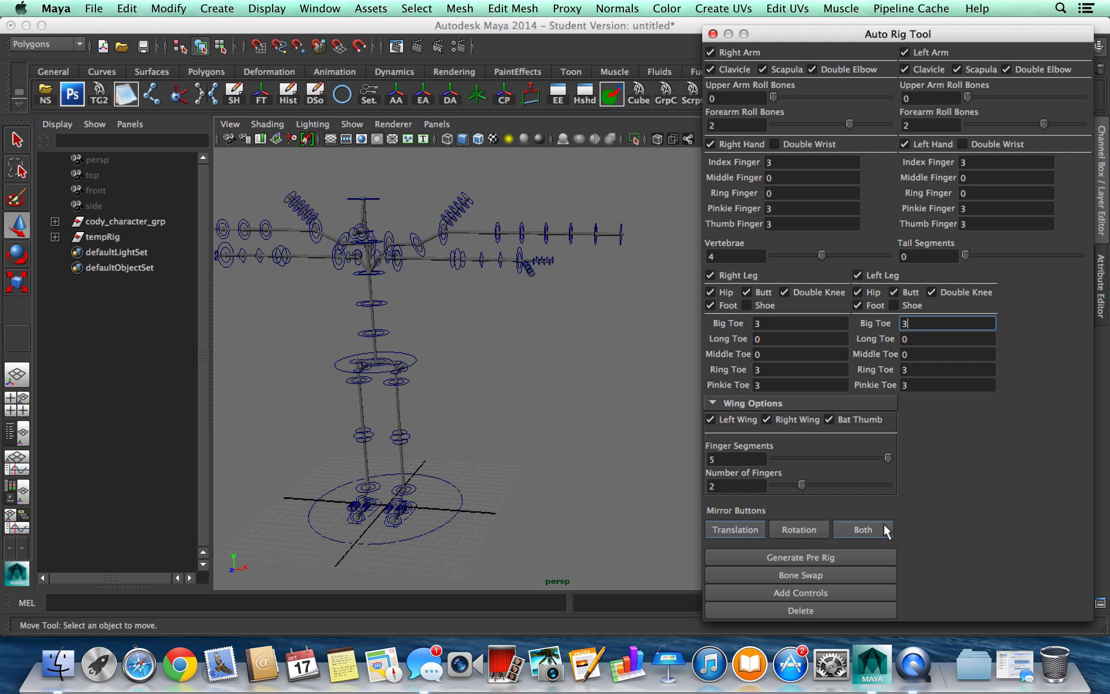
Disable Bat Thumb for the wings and regenerate the pre rig, saving the current pose.
click(829, 419)
click(809, 556)
click(503, 330)
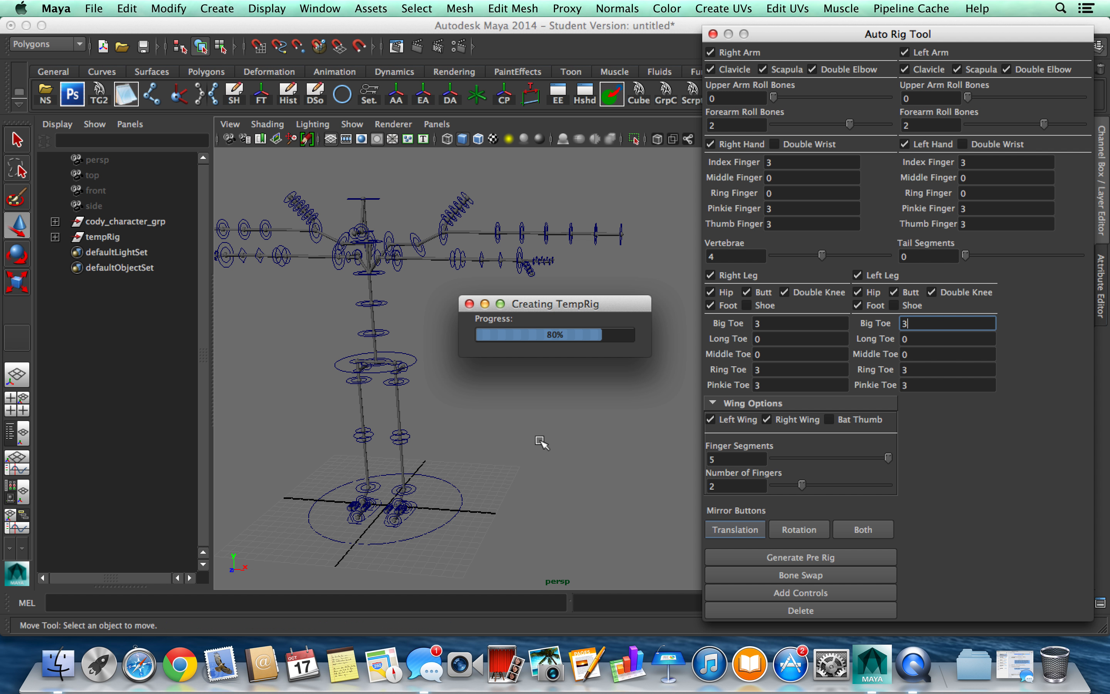
alt+middle_drag(494, 325, 532, 382)
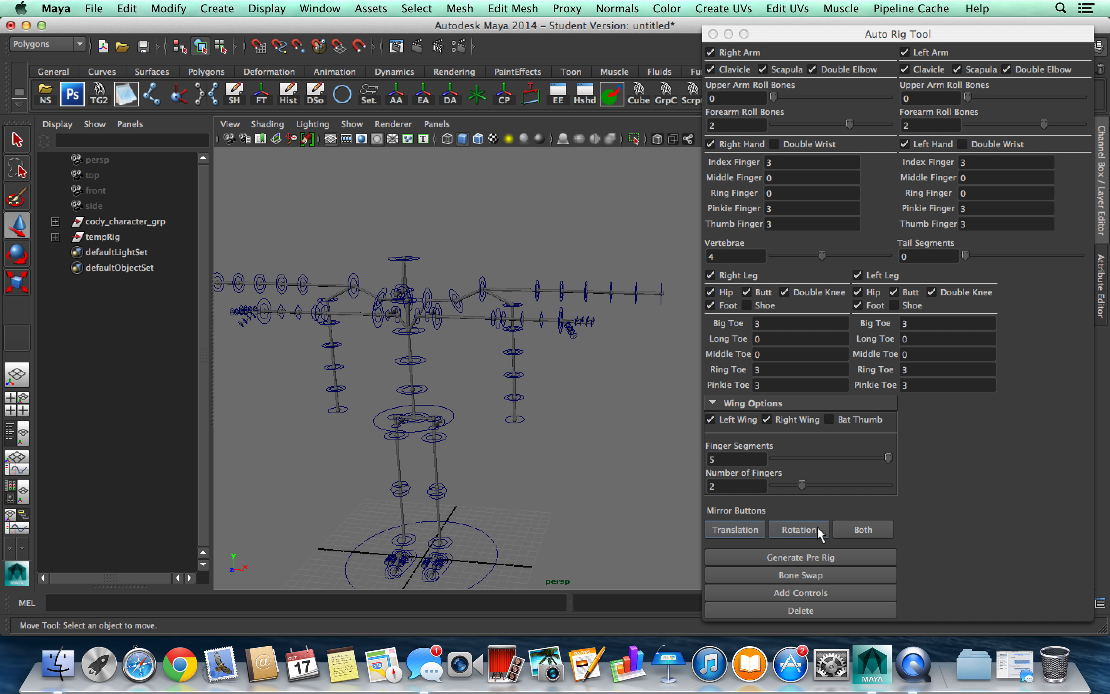
drag(802, 485, 833, 486)
click(846, 559)
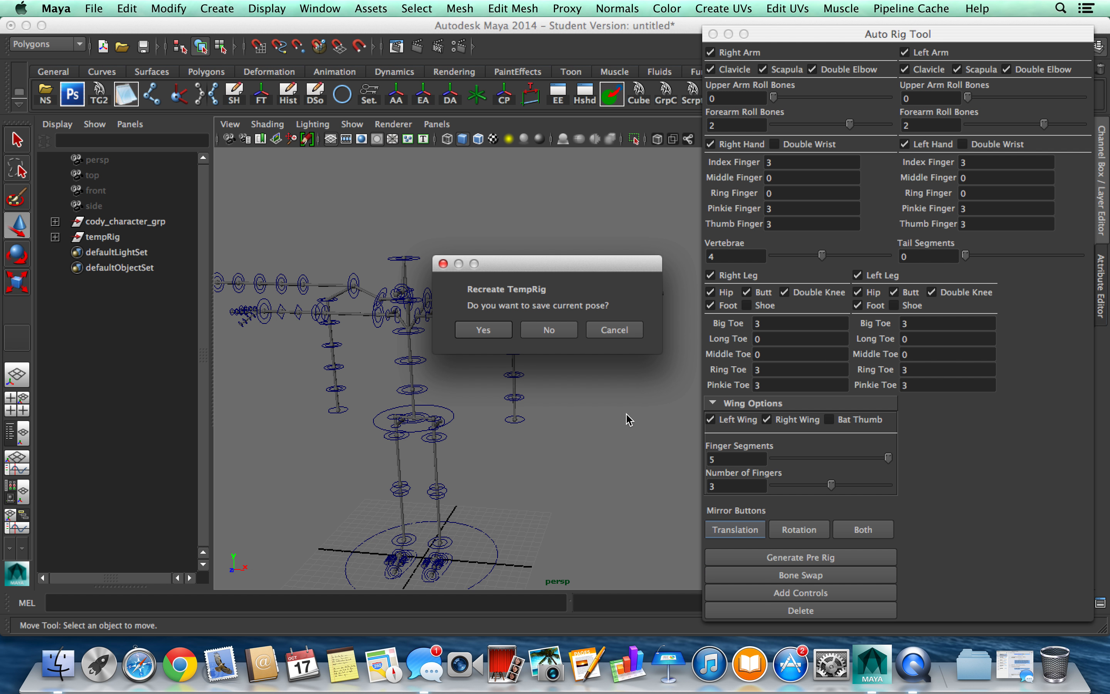
click(615, 330)
Set the wings' Number of Fingers to 4 and regenerate the pre rig, saving the current pose.
click(855, 486)
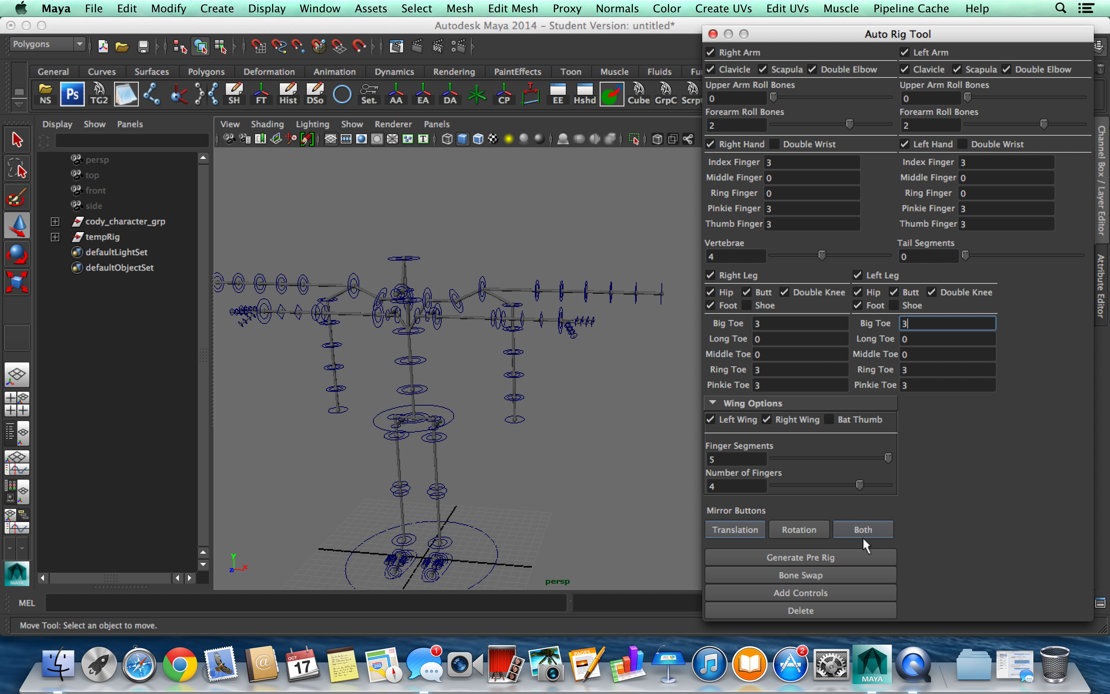
click(835, 557)
click(509, 331)
scroll(459, 386, up, 4)
mouse_move(427, 382)
alt+middle_down()
mouse_move(508, 384)
mouse_move(409, 384)
alt+middle_up()
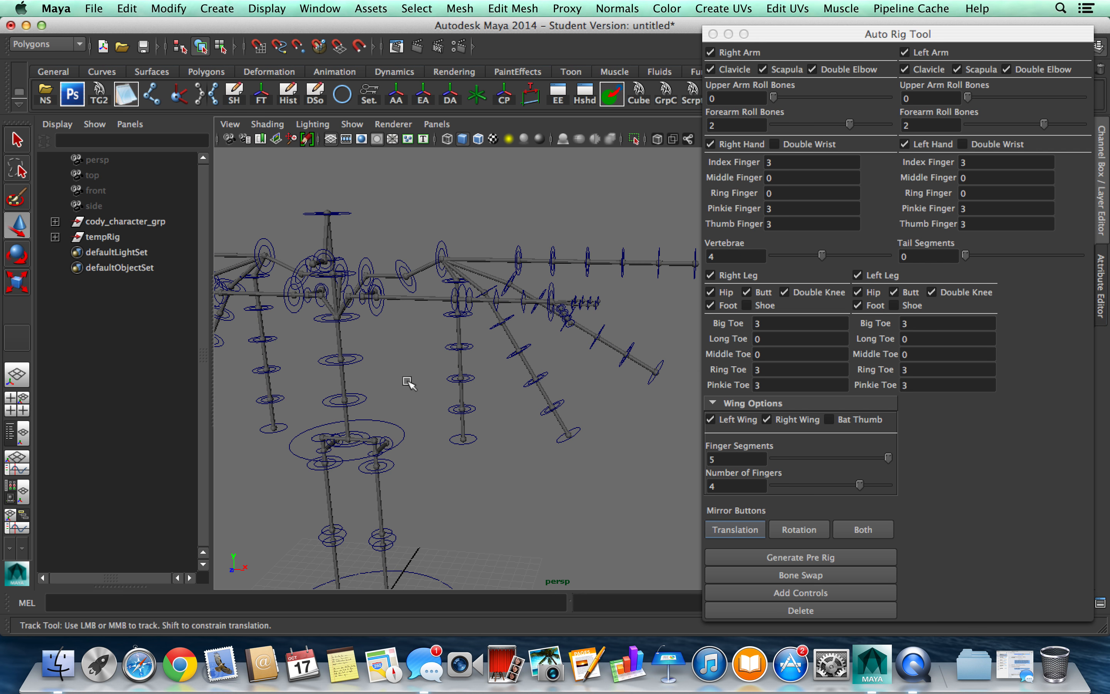
Enable Bat Thumb and set the wings' Number of Fingers to 5.
click(844, 420)
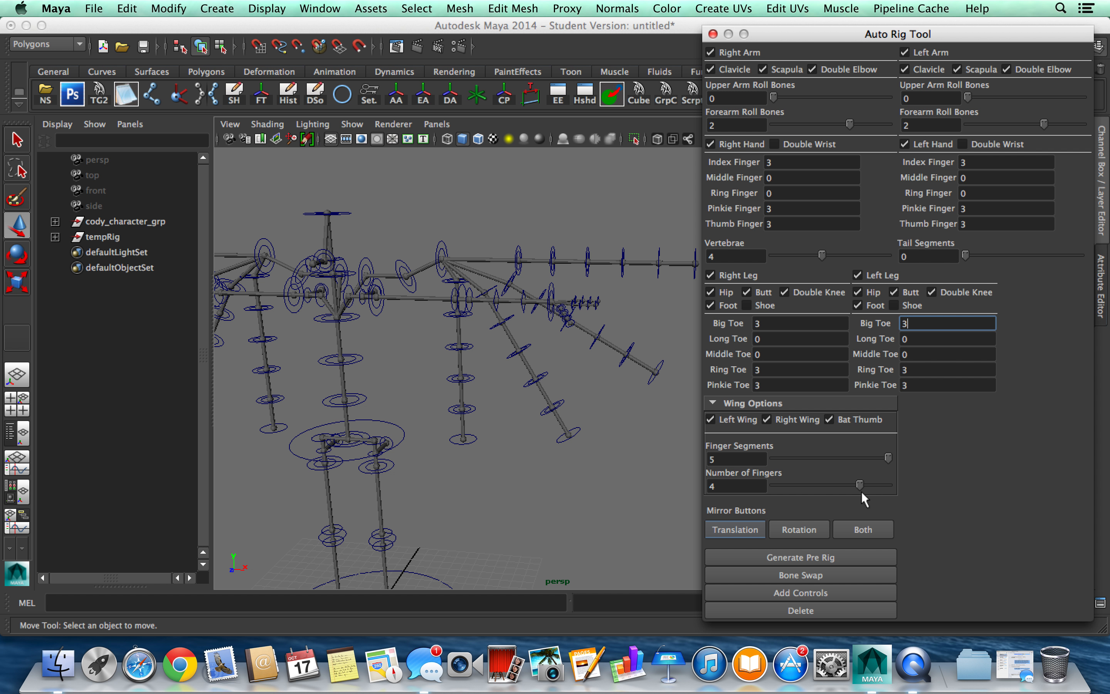
alt+drag(496, 314, 444, 320)
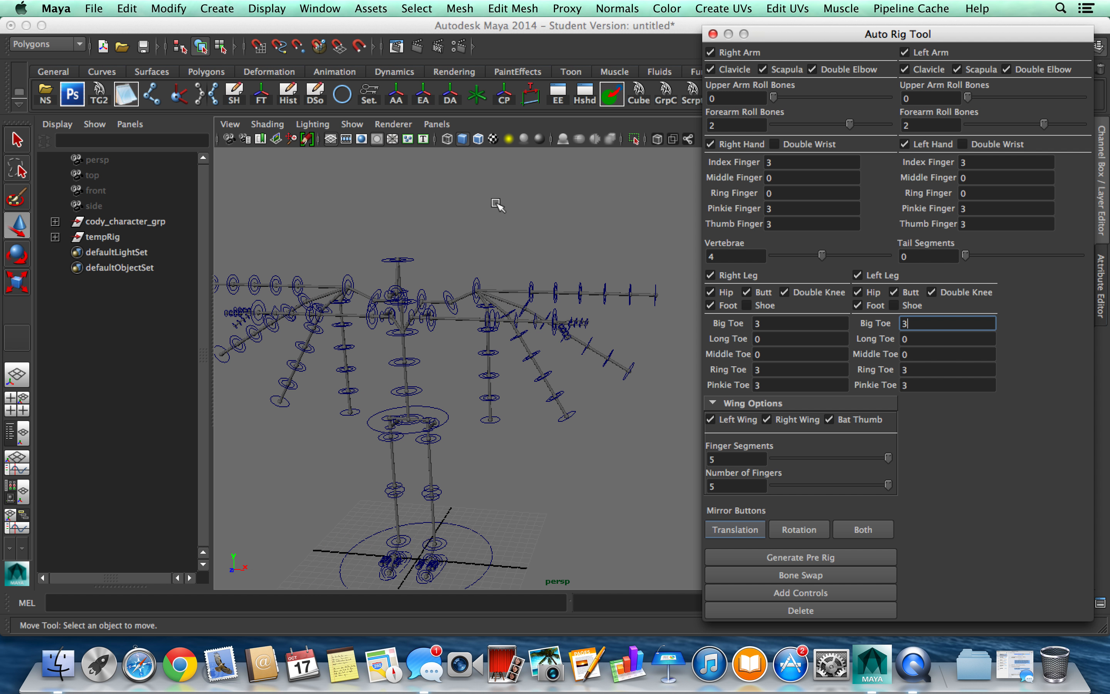
Examine the winged pre rig from several angles, checking its left shoulder and main root controls.
key(space)
alt+drag(329, 256, 359, 289)
alt+middle_drag(360, 289, 408, 255)
alt+middle_drag(576, 195, 509, 182)
alt+drag(392, 279, 427, 317)
alt+middle_drag(426, 317, 423, 271)
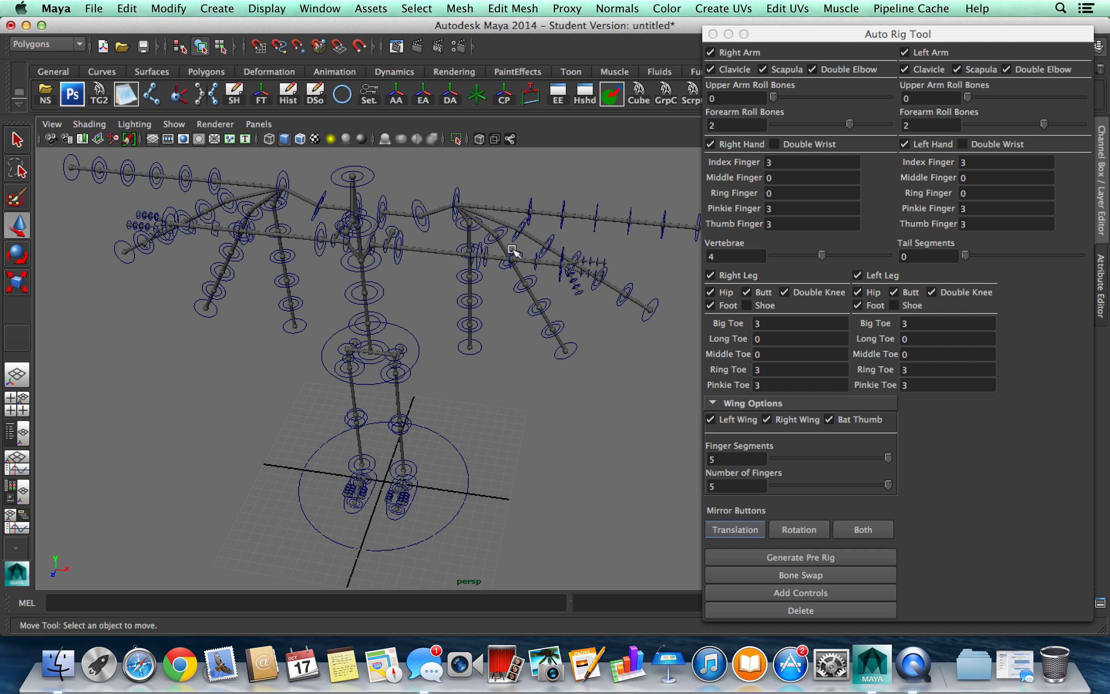
alt+drag(512, 250, 496, 256)
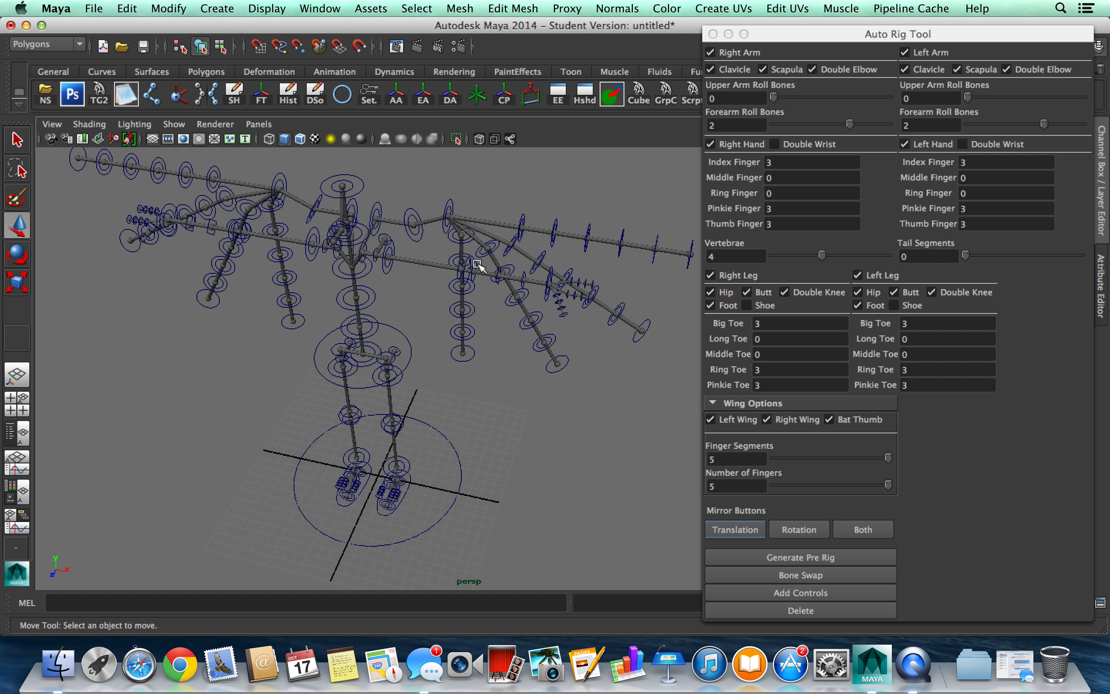
alt+middle_drag(544, 265, 514, 269)
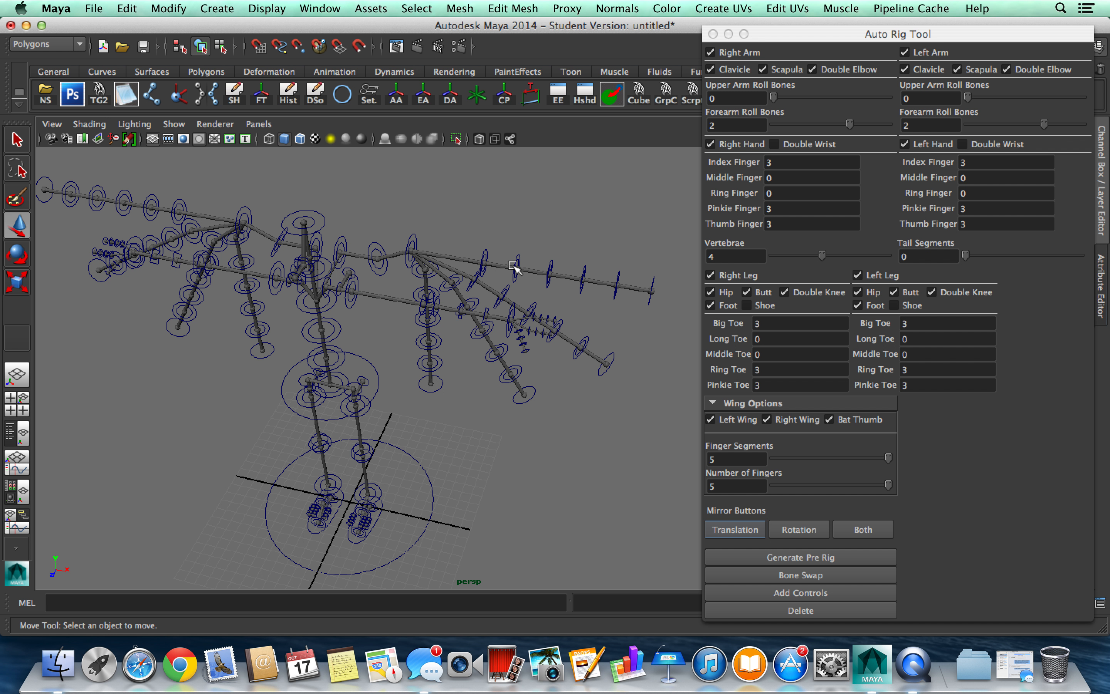
click(358, 301)
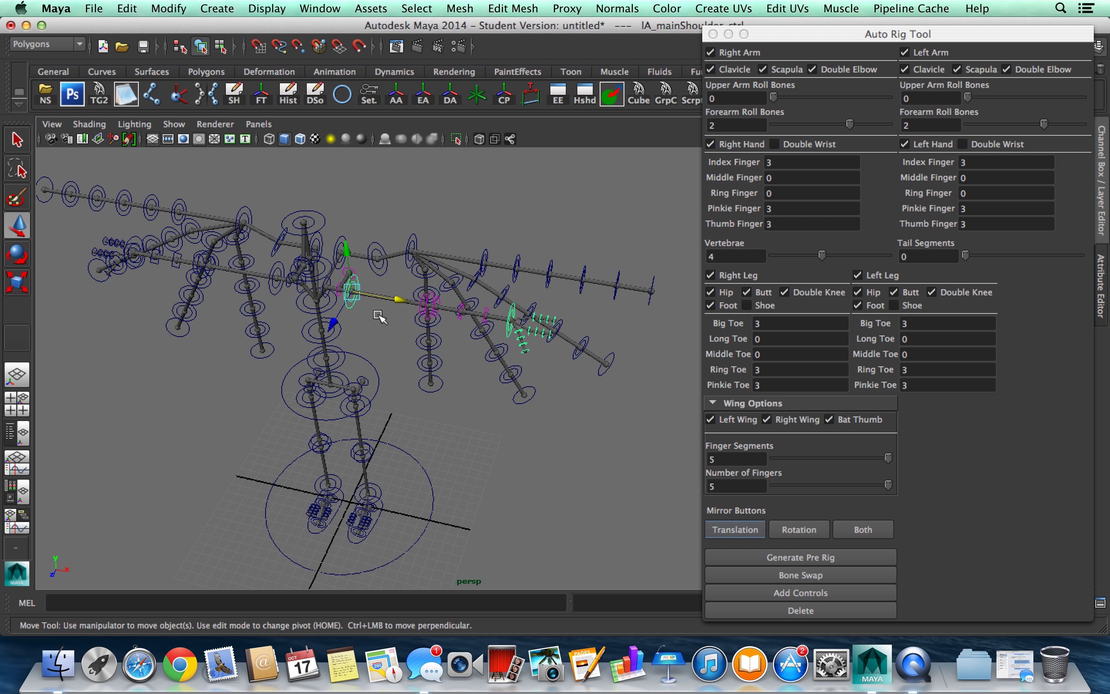
click(333, 396)
Examine the finished biped rig beside the pre rig and select its lower spine joint.
alt+middle_drag(156, 374, 468, 372)
alt+middle_drag(215, 366, 436, 381)
scroll(408, 371, up, 4)
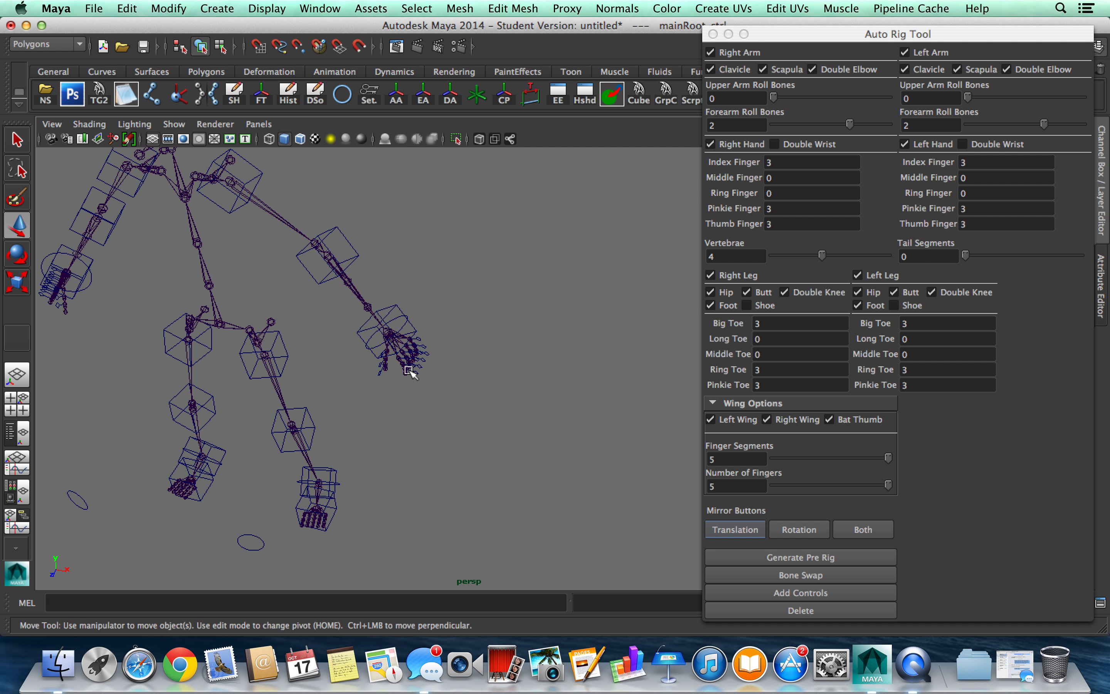
alt+drag(191, 311, 229, 252)
scroll(229, 251, up, 3)
alt+middle_drag(230, 250, 256, 323)
click(188, 295)
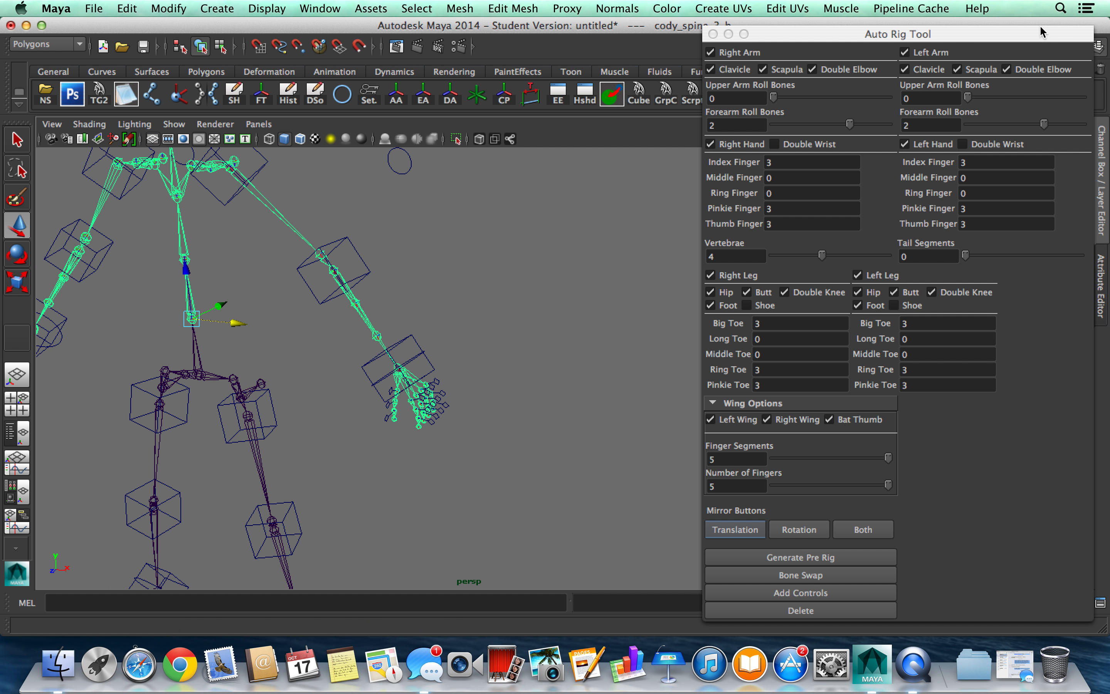
Uncover the Channel Box, try rotating the finished biped's left shoulder FK control, and undo it.
drag(737, 37, 516, 358)
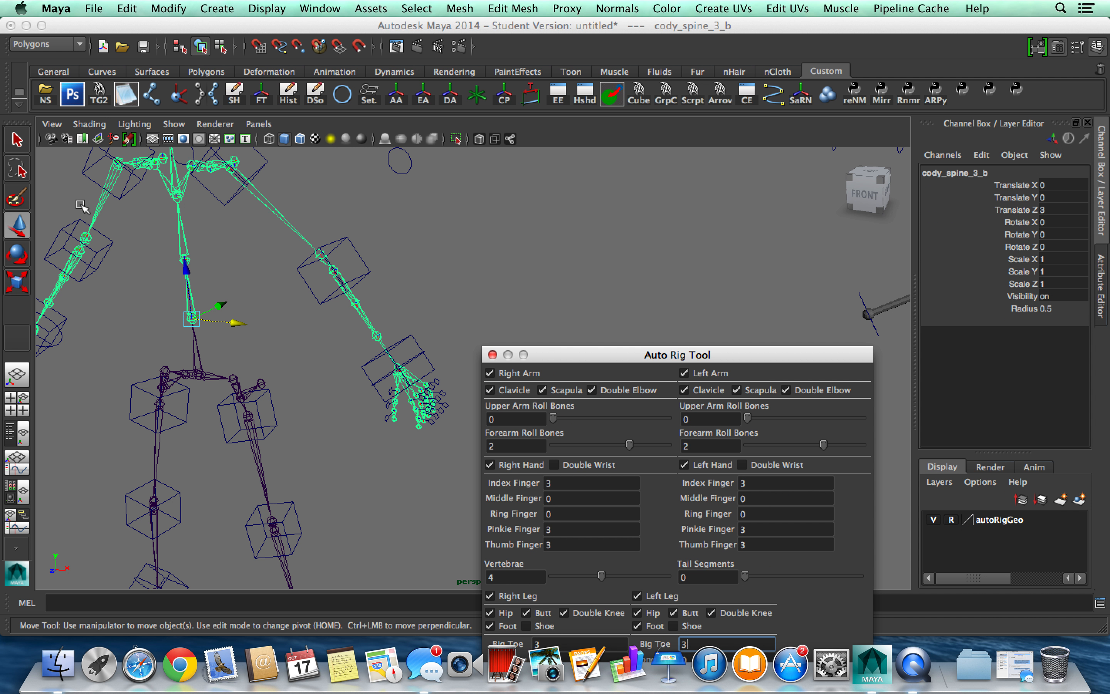
click(15, 264)
drag(154, 277, 227, 237)
click(256, 173)
key(super+z)
scroll(503, 299, down, 5)
mouse_move(672, 328)
alt+middle_down()
mouse_move(458, 288)
mouse_move(397, 289)
alt+middle_up()
alt+middle_drag(697, 298, 483, 300)
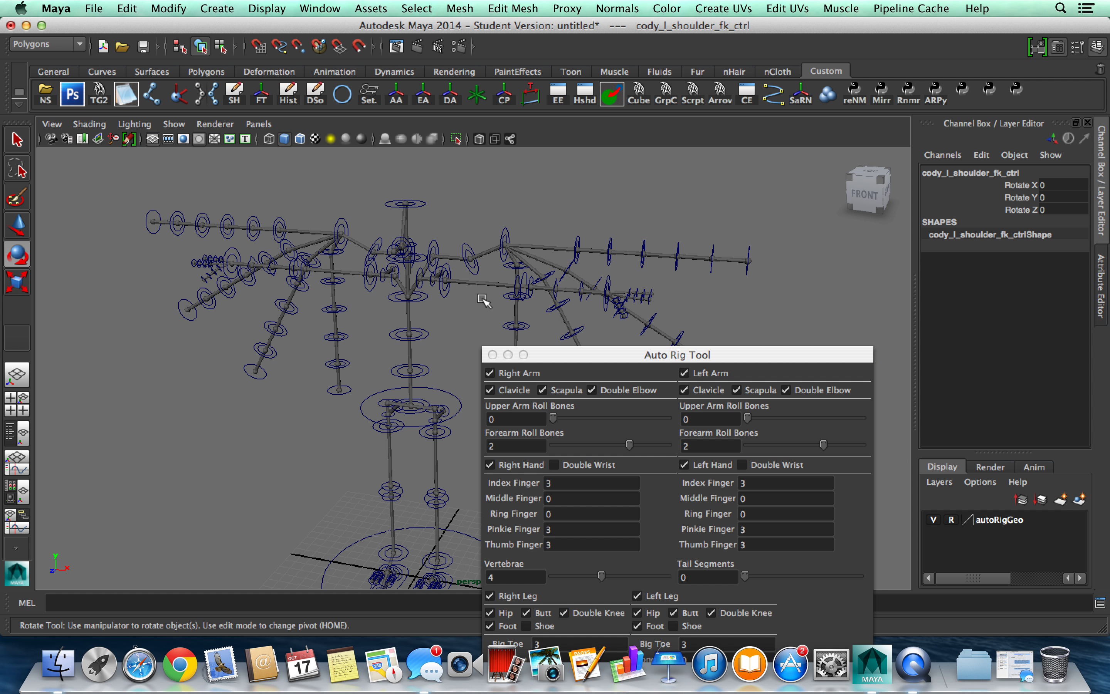
drag(625, 365, 791, 66)
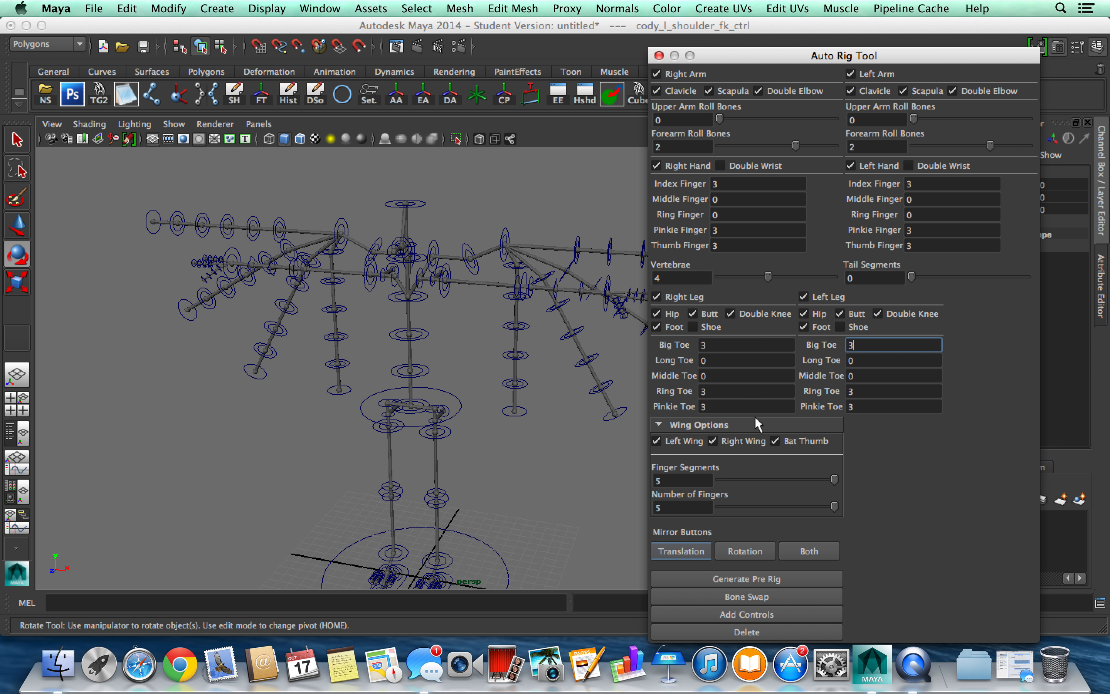
Try rotating the whole winged pre rig with its master control and undo the rotation.
alt+middle_drag(486, 268, 397, 275)
alt+drag(397, 275, 377, 321)
alt+middle_drag(376, 321, 513, 242)
scroll(513, 242, up, 5)
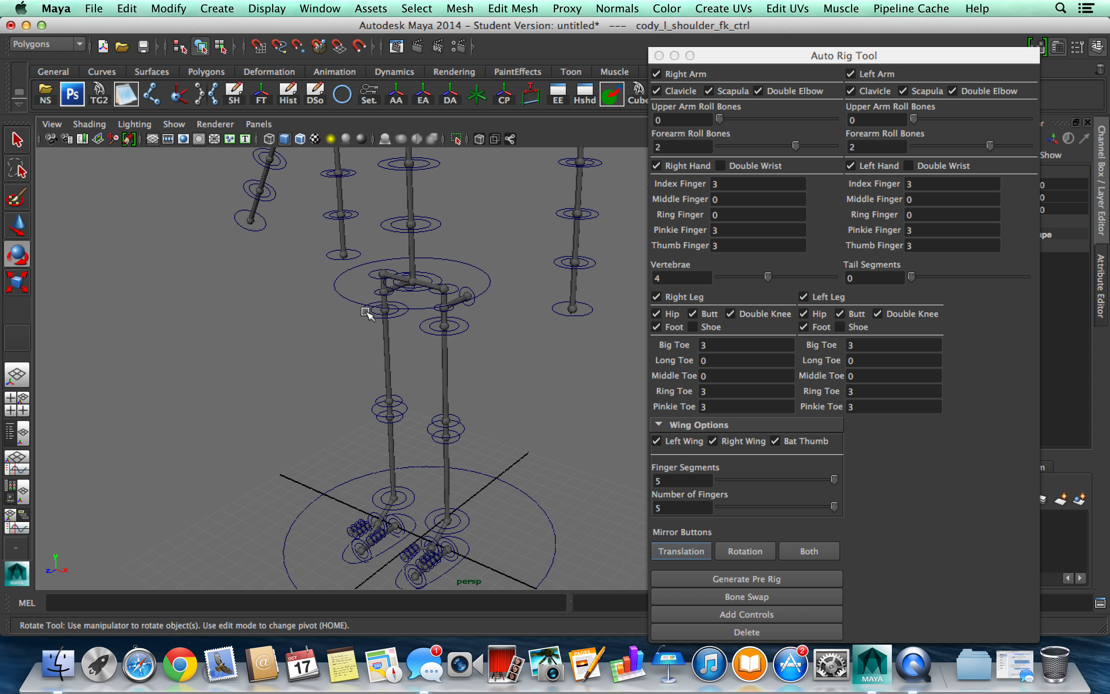
click(545, 526)
scroll(471, 514, down, 5)
drag(456, 468, 527, 450)
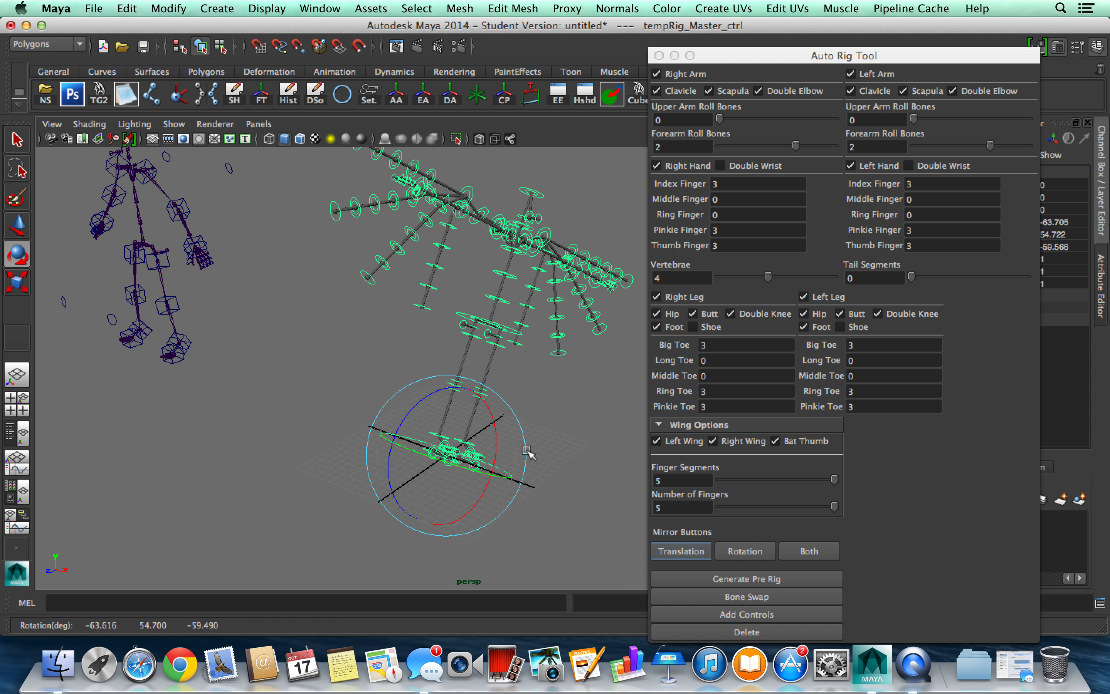
key(z)
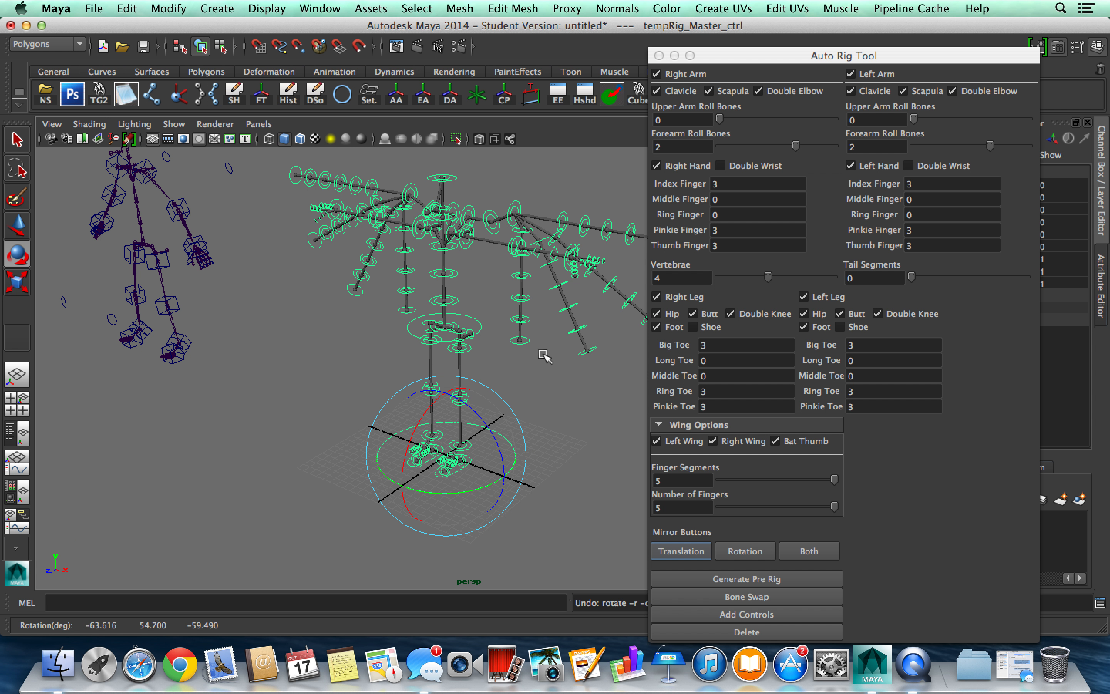
Rotate the pre rig's main root control about 86.75° in X to pitch the upper body forward.
scroll(545, 356, up, 3)
click(413, 303)
drag(393, 269, 360, 404)
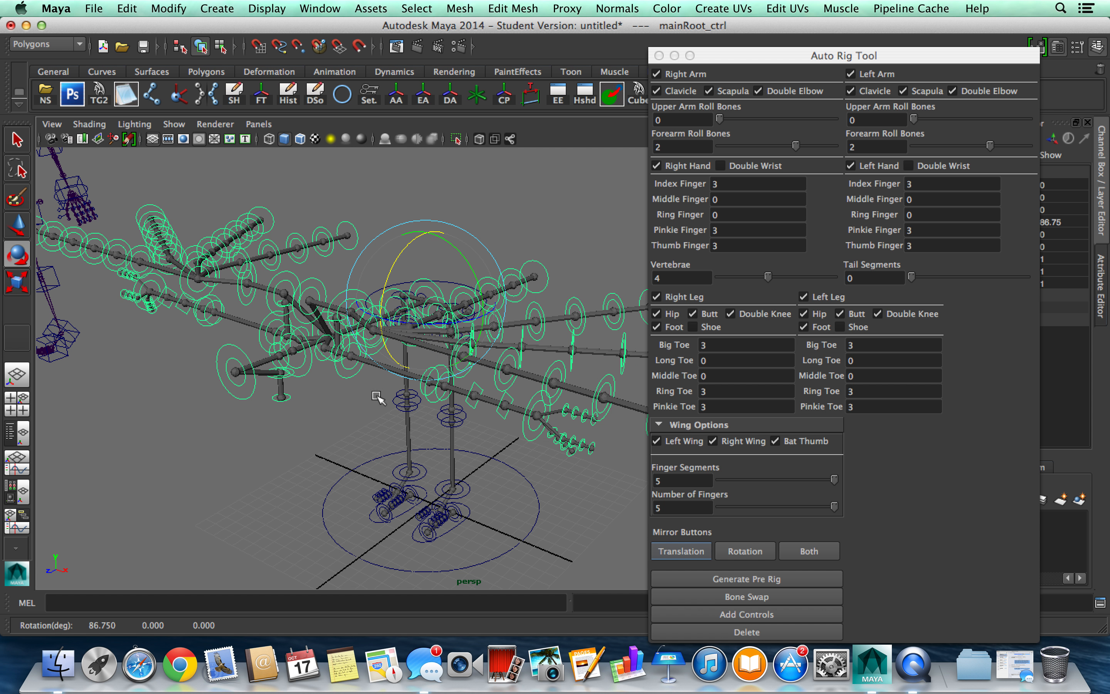
Set the wings' Finger Segments to 3.
click(798, 479)
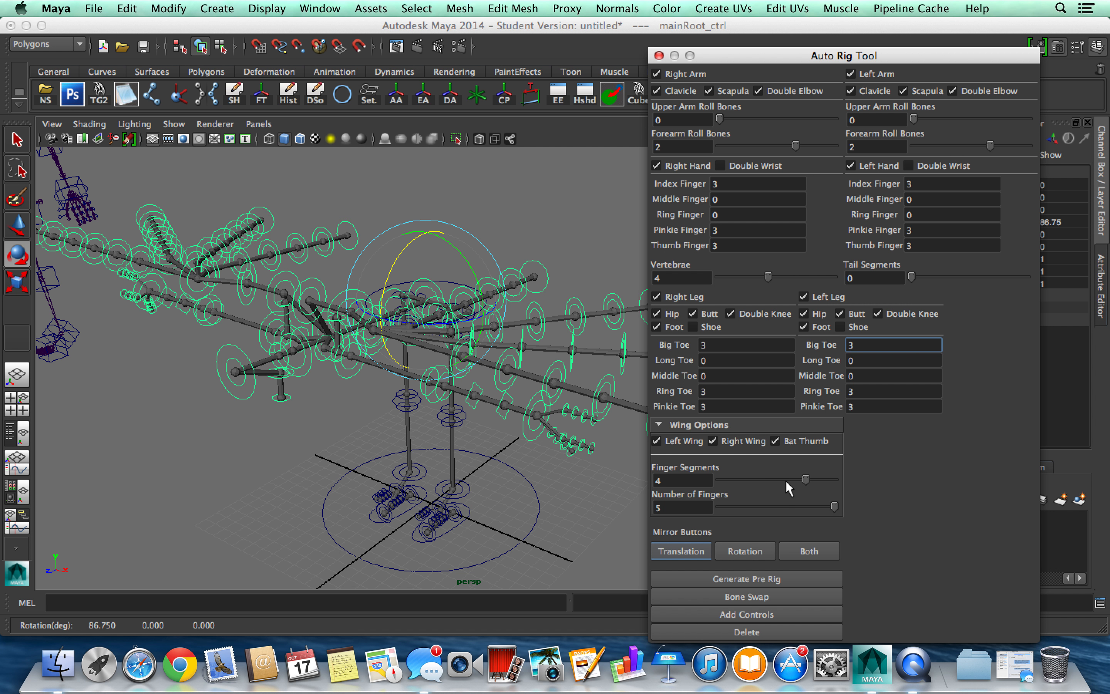
click(787, 480)
Rotate the right main shoulder control to about -86.6° in Y so the arm points straight down like a front leg.
alt+middle_drag(474, 335, 389, 312)
alt+drag(392, 313, 475, 313)
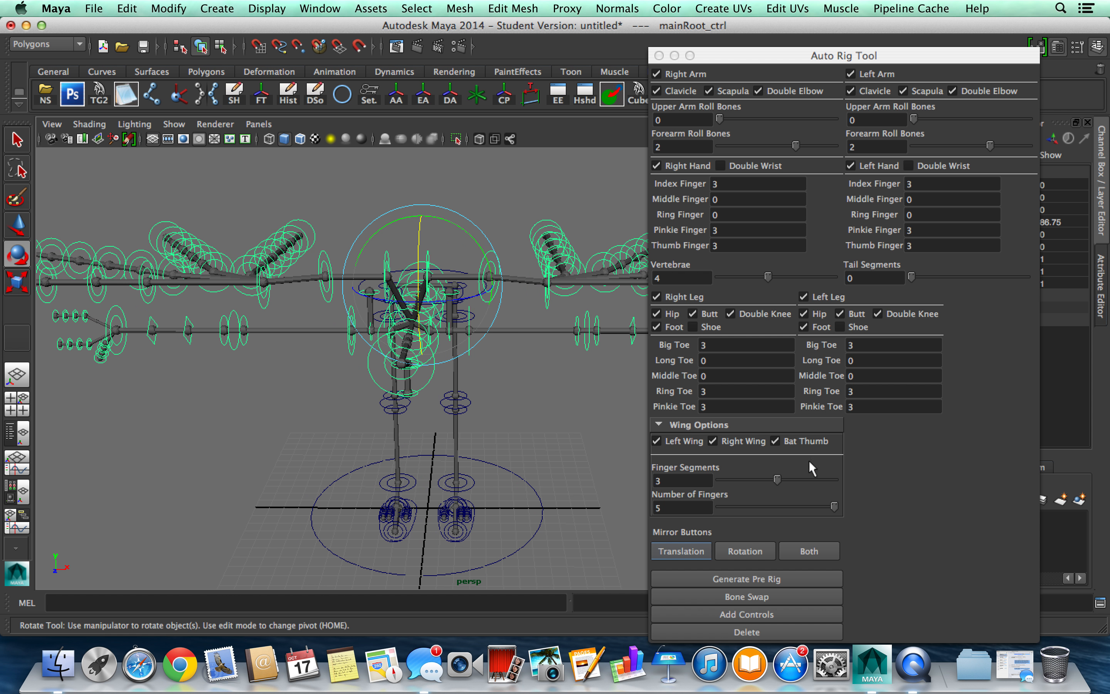
click(508, 384)
click(372, 344)
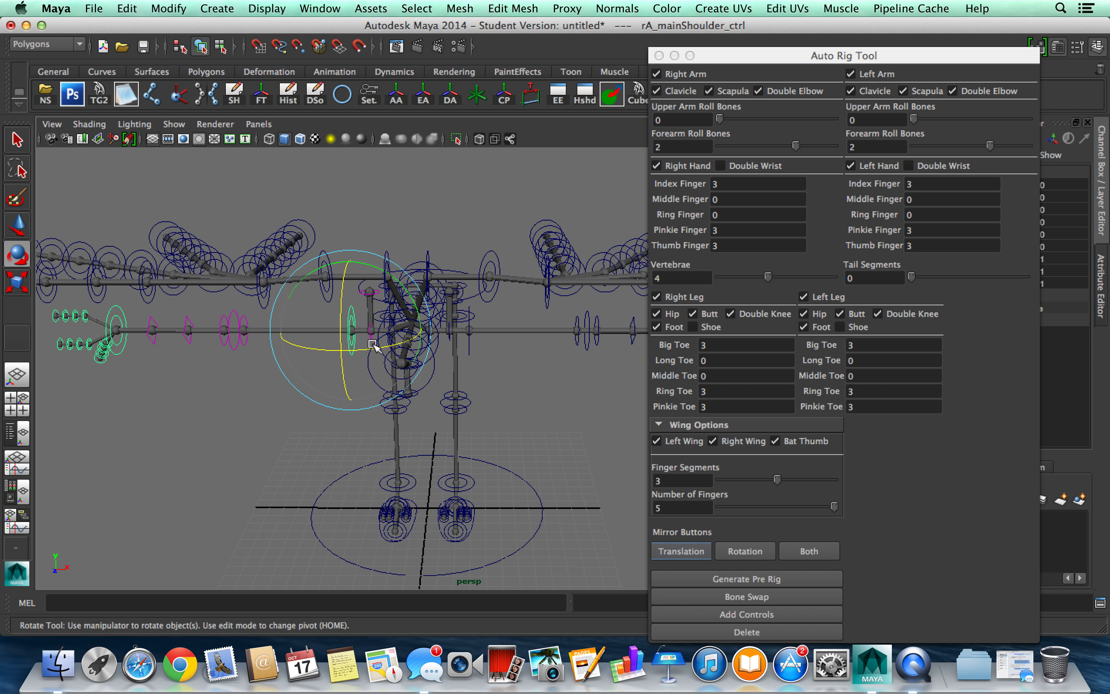
drag(390, 274, 273, 261)
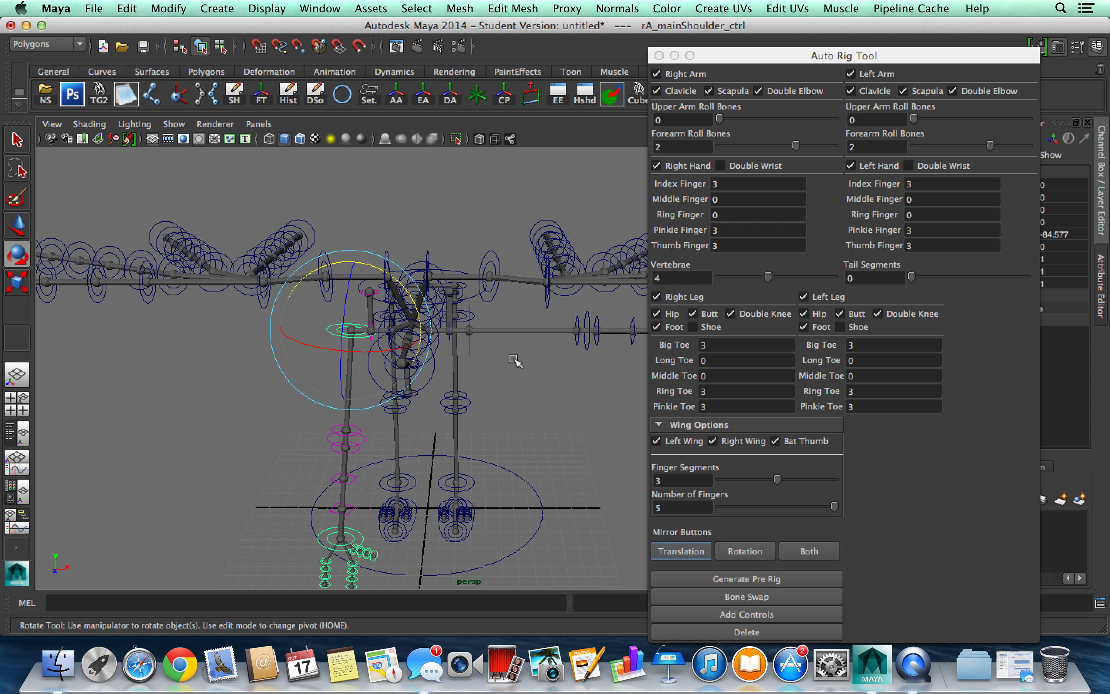
alt+middle_drag(513, 359, 550, 276)
alt+drag(551, 275, 499, 279)
drag(348, 185, 349, 183)
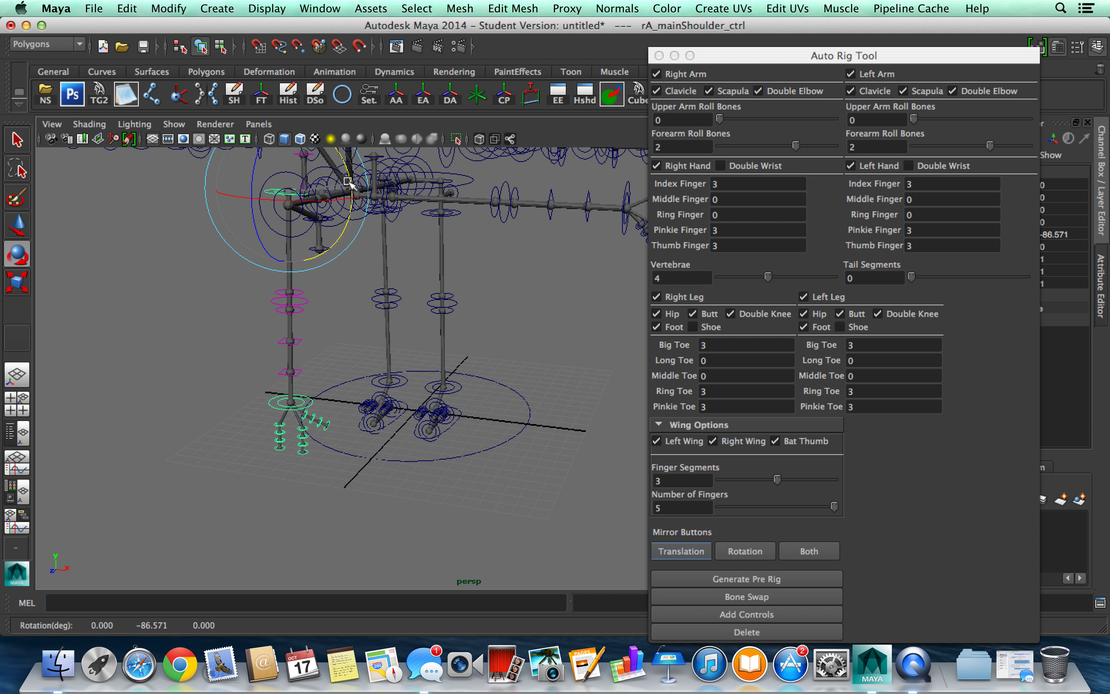
Rotate the right main wrist control to face the hand forward, and move the main elbow control about -0.55 in Z.
click(311, 403)
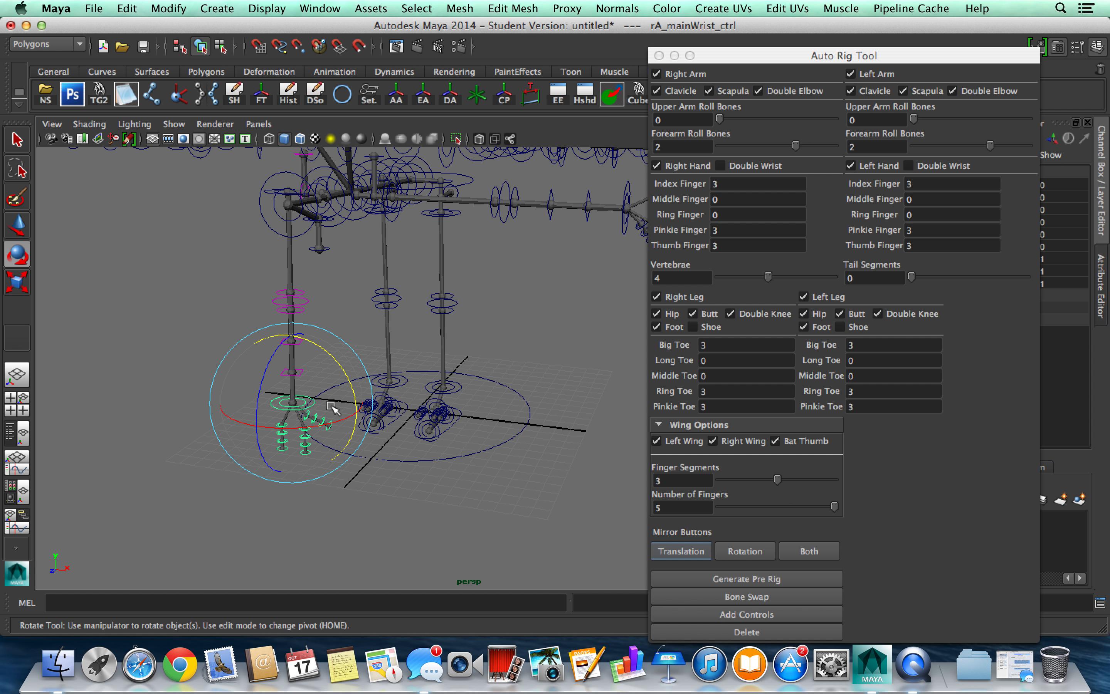
drag(323, 421, 309, 331)
click(310, 302)
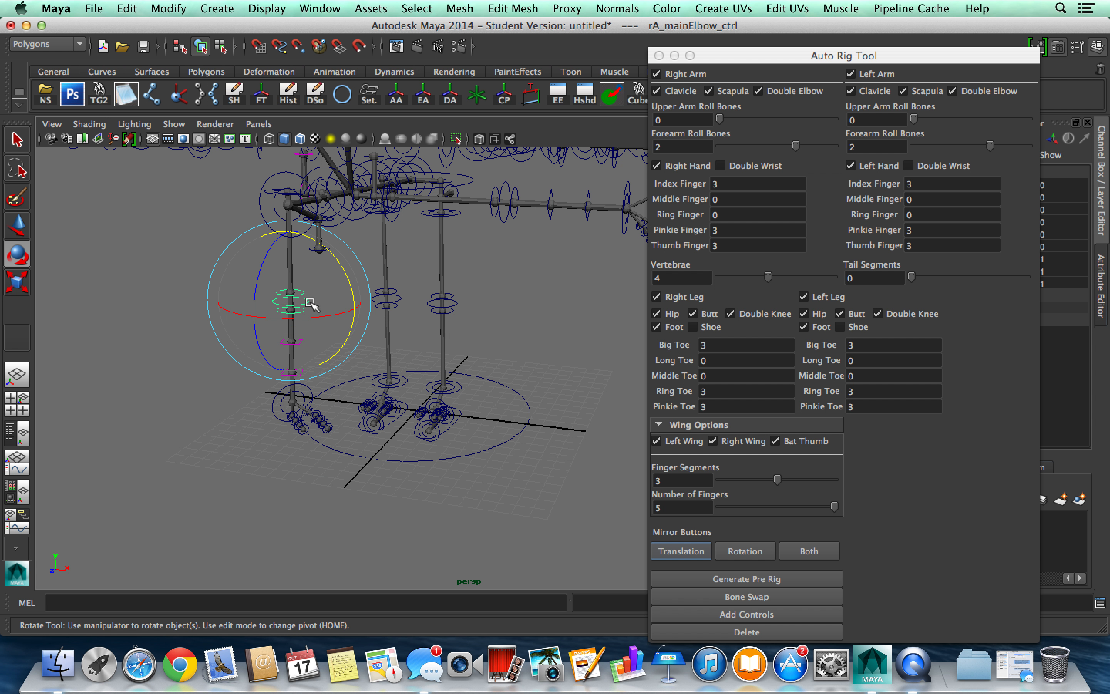
key(w)
drag(249, 297, 410, 450)
Select the right shoulder, wrist and elbow controls together and mirror their pose onto the left arm.
click(268, 227)
click(408, 253)
key(e)
click(410, 450)
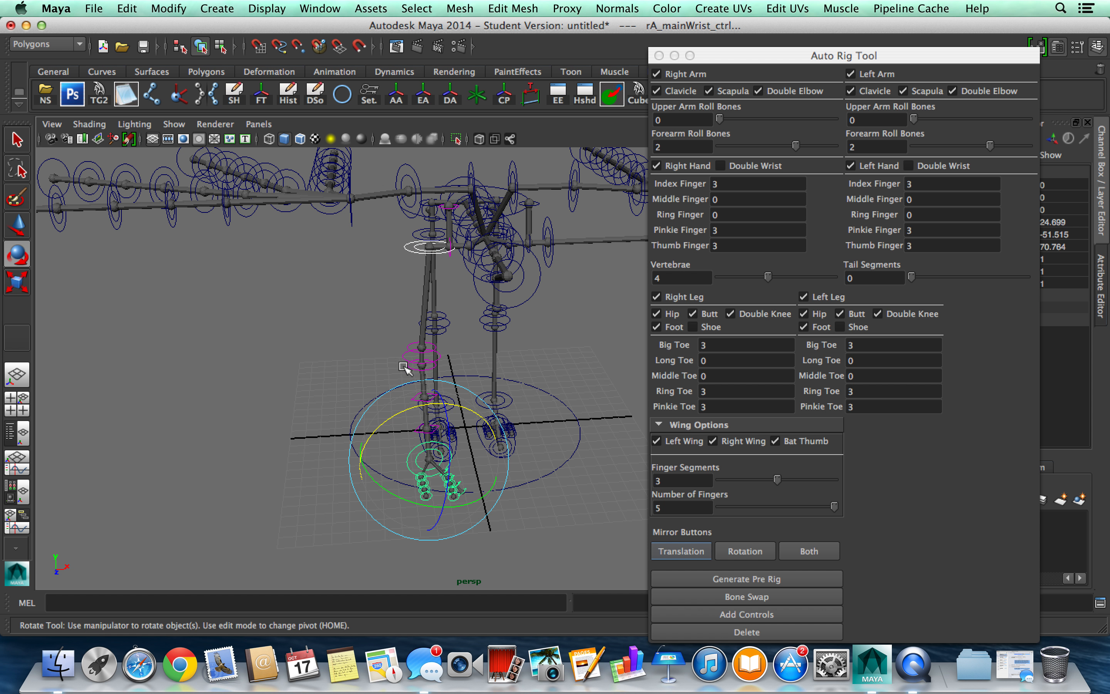
click(404, 356)
alt+middle_drag(638, 493, 564, 465)
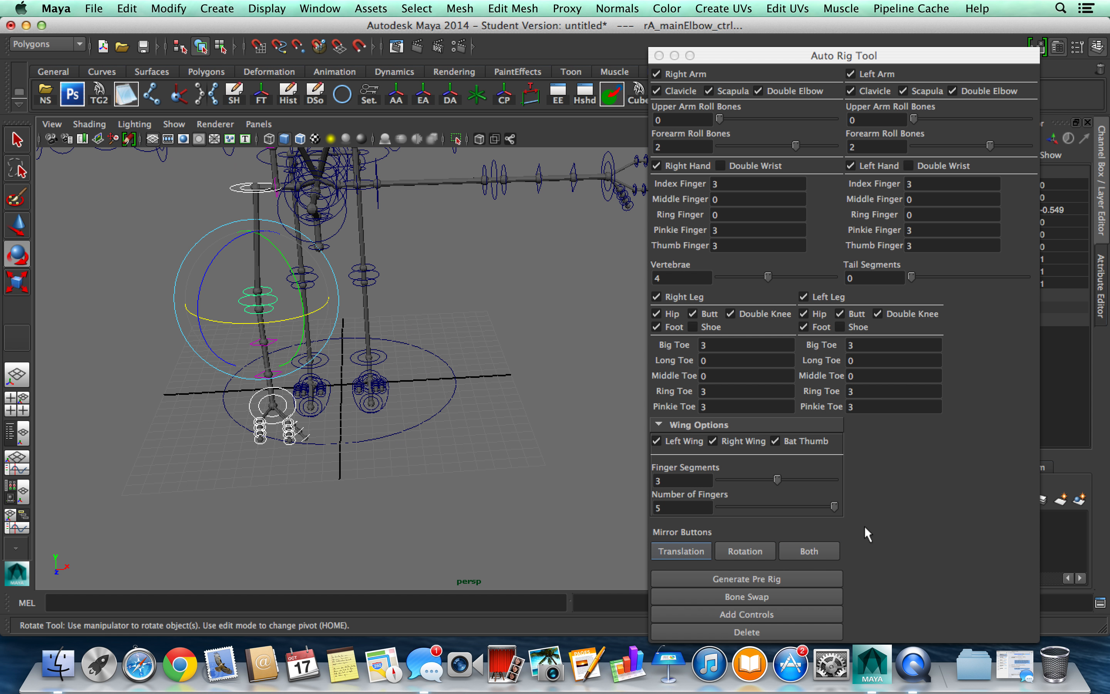
Curl the right hand's fingers downward and mirror both translation and rotation onto the left hand.
alt+drag(432, 330, 429, 377)
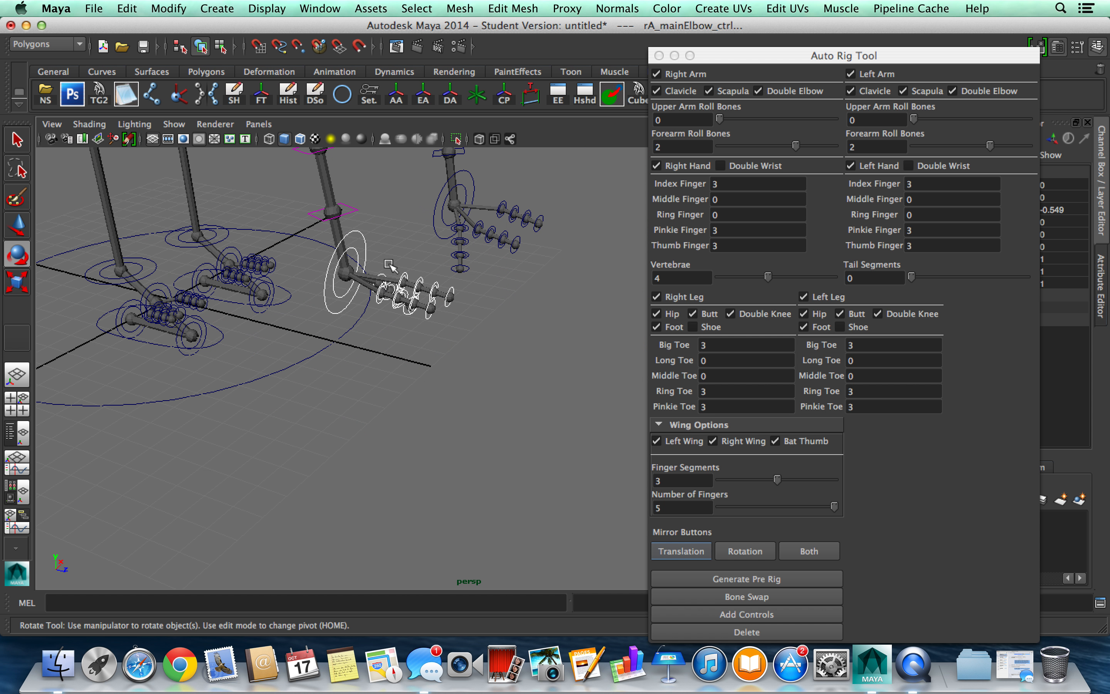
drag(440, 335, 354, 287)
alt+drag(389, 339, 353, 344)
click(822, 558)
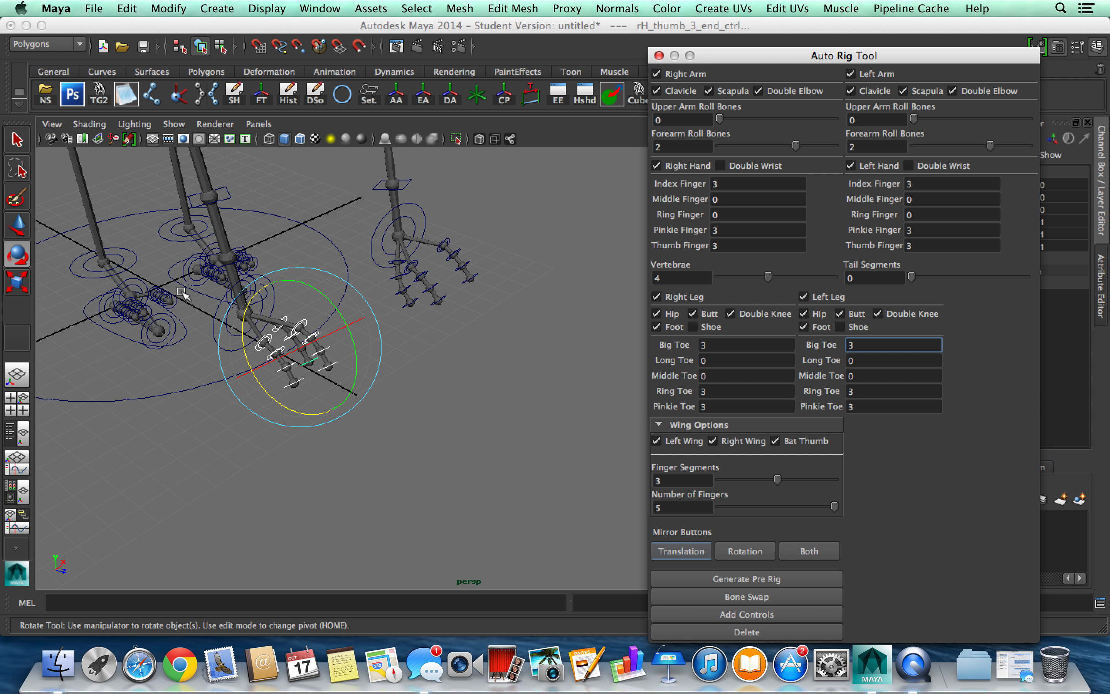
Lower the right main wrist control to about 3.41 in Translate X and mirror both translation and rotation onto the left wrist.
alt+middle_drag(183, 293, 331, 287)
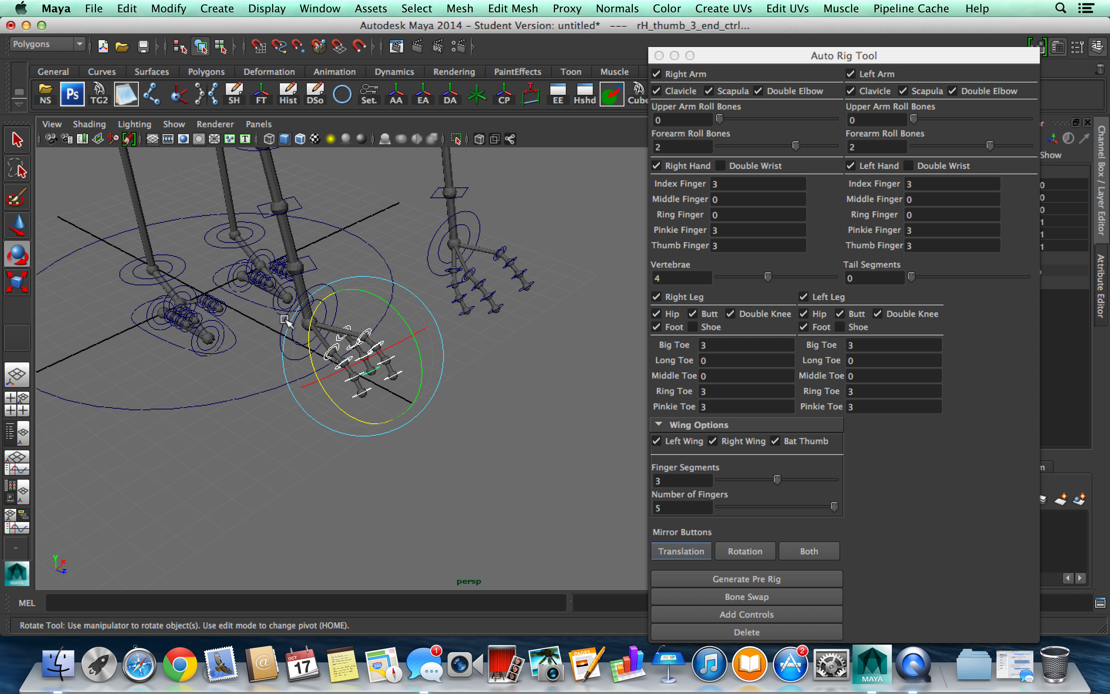
click(253, 364)
click(280, 356)
key(w)
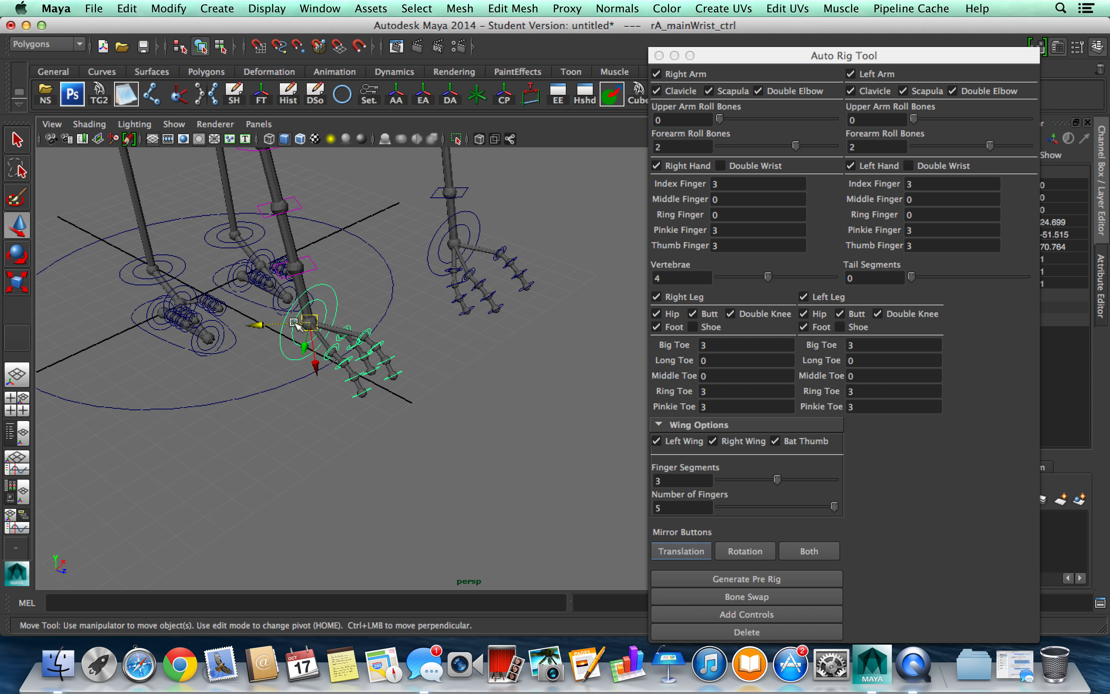
drag(316, 367, 508, 317)
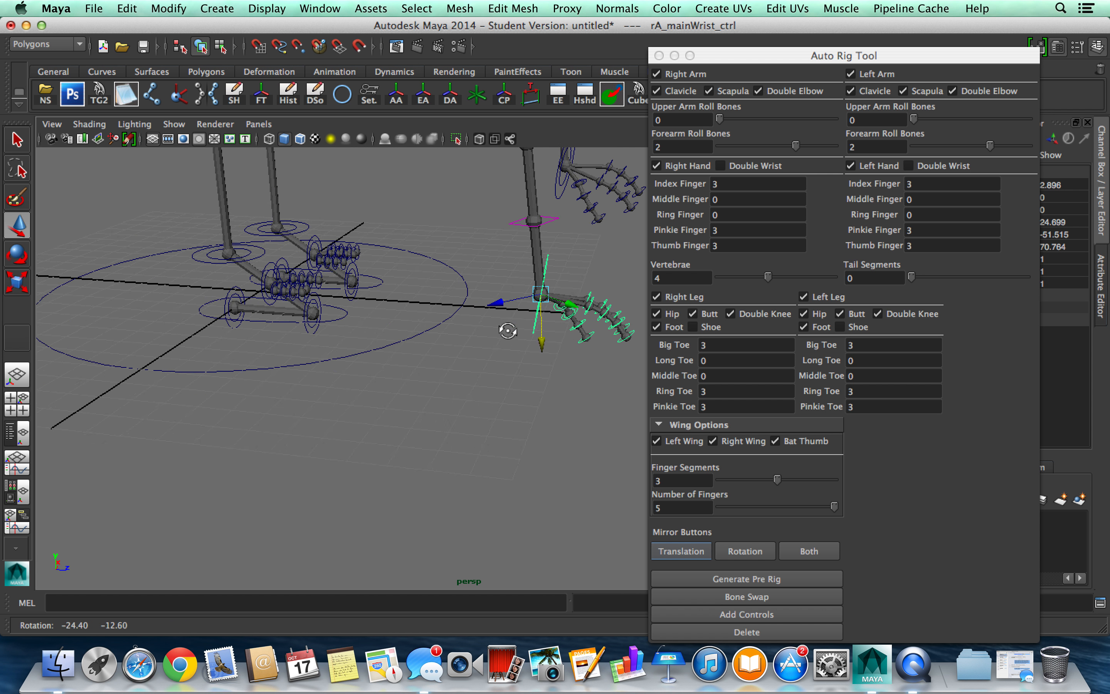
alt+middle_drag(508, 316, 362, 291)
drag(475, 347, 478, 360)
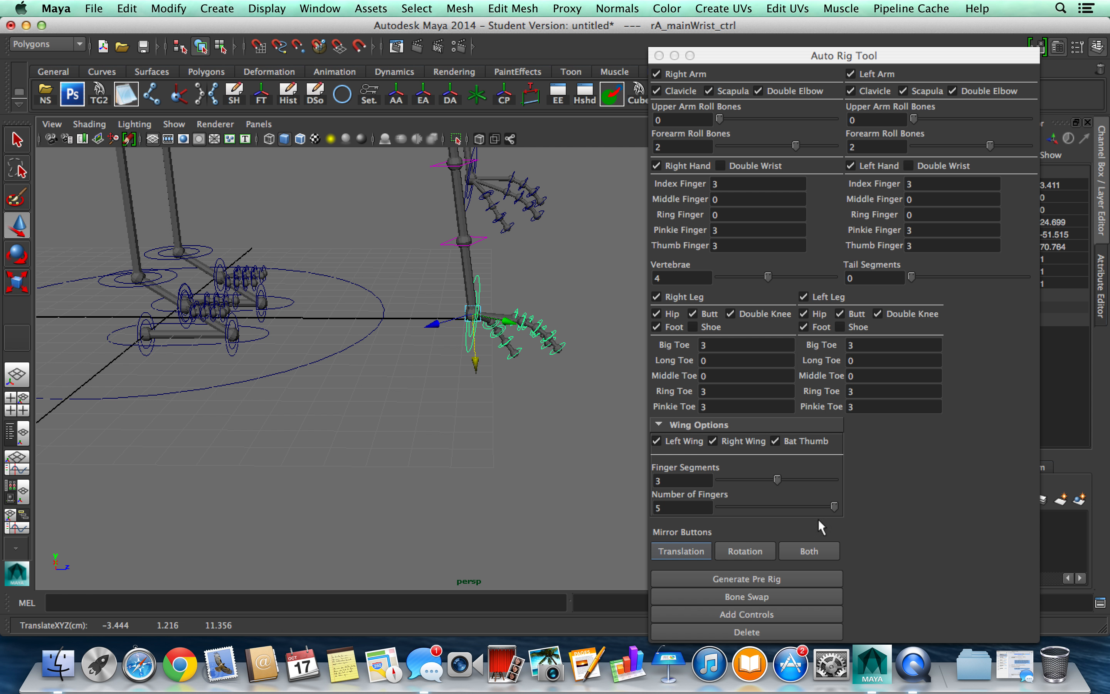
click(826, 551)
Move the left main foot control outward, about 2.55 in X.
scroll(528, 350, down, 5)
alt+middle_drag(528, 434, 409, 405)
scroll(419, 406, up, 5)
alt+drag(418, 406, 396, 407)
scroll(396, 407, up, 4)
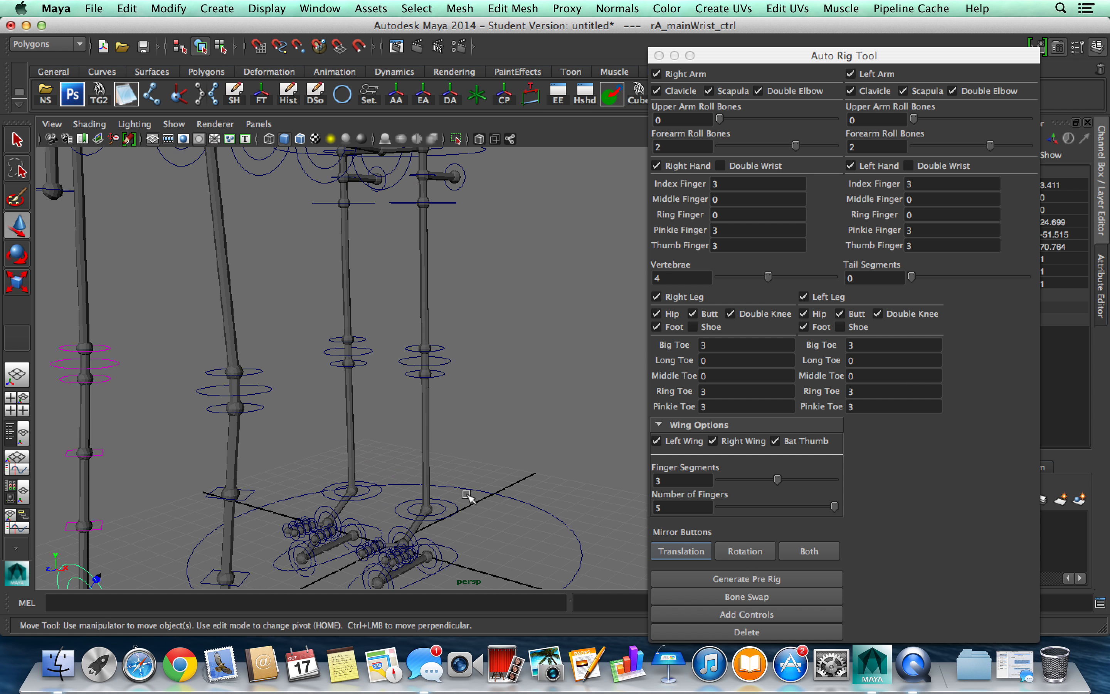
alt+middle_drag(469, 495, 429, 406)
click(436, 444)
drag(439, 443, 462, 381)
Rotate the control at the top of the left leg so that the foot points straight forward.
key(e)
alt+drag(436, 307, 382, 304)
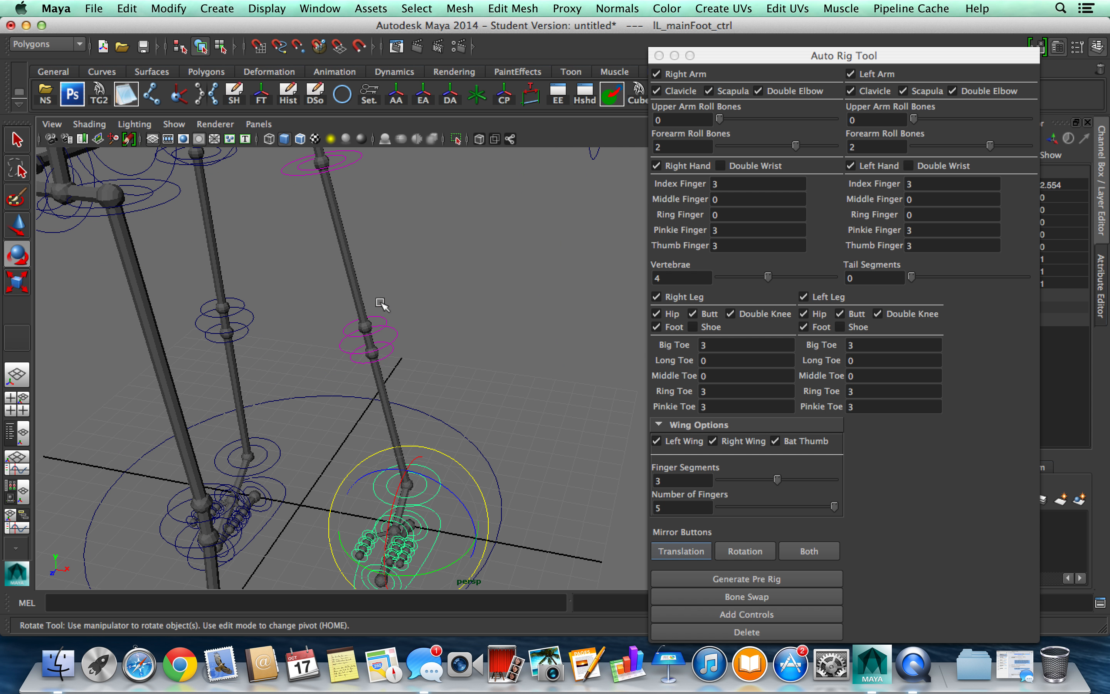
click(352, 165)
drag(326, 174, 362, 177)
Move the left main knee control forward to about 2.12 in Translate Z.
click(393, 342)
key(w)
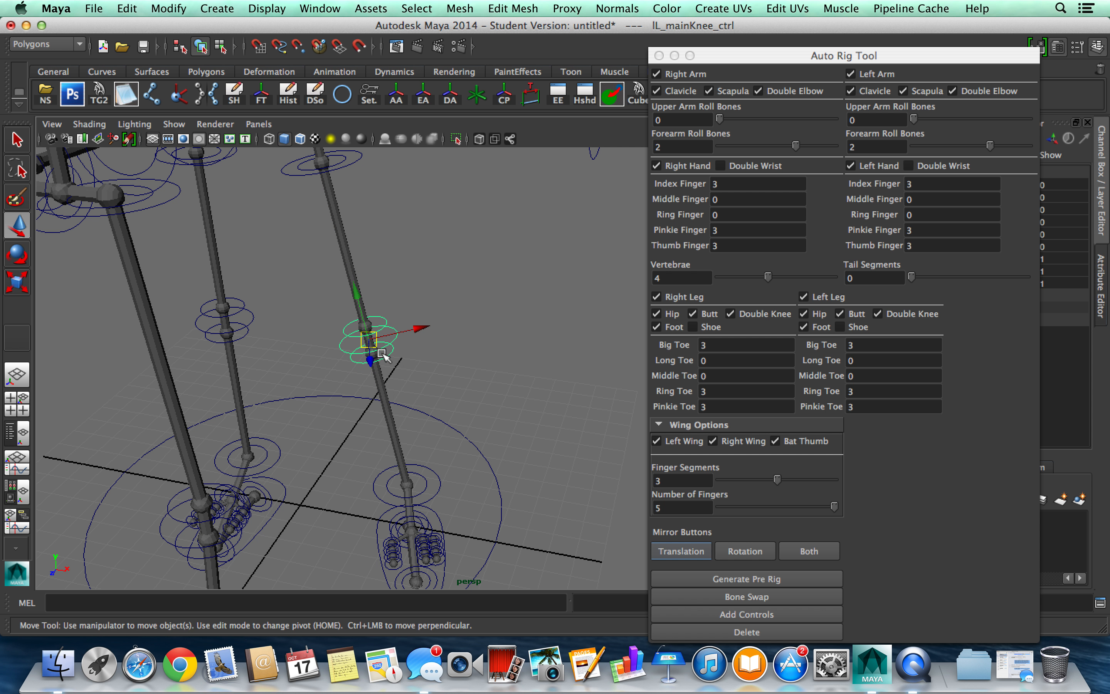
drag(379, 347, 399, 336)
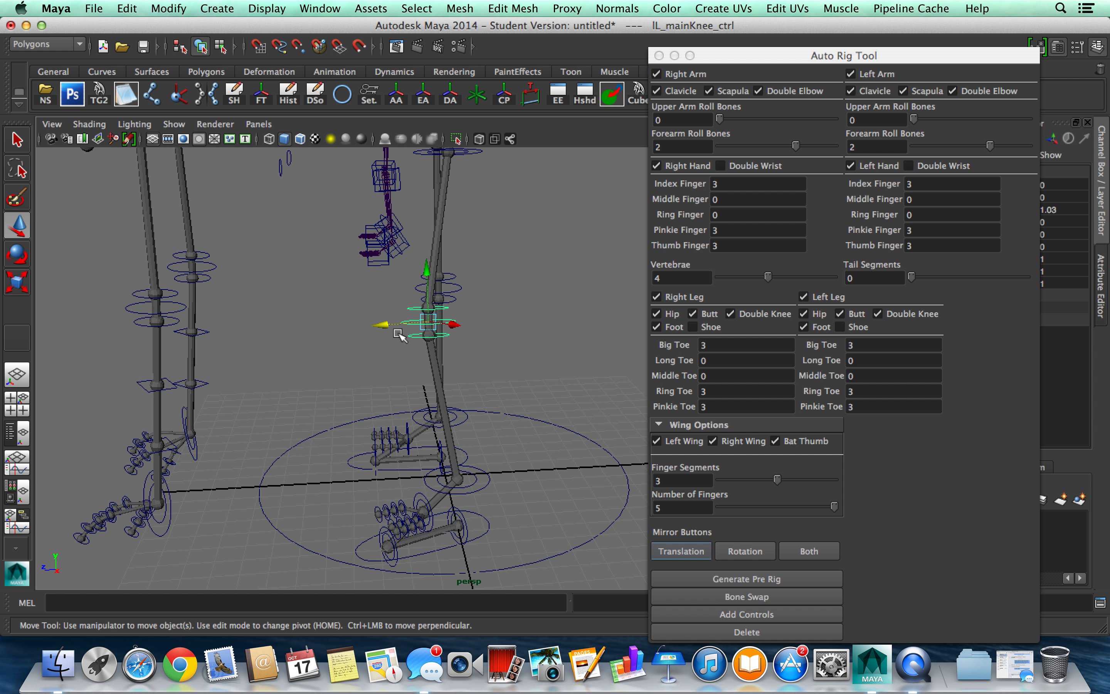
click(444, 315)
click(431, 321)
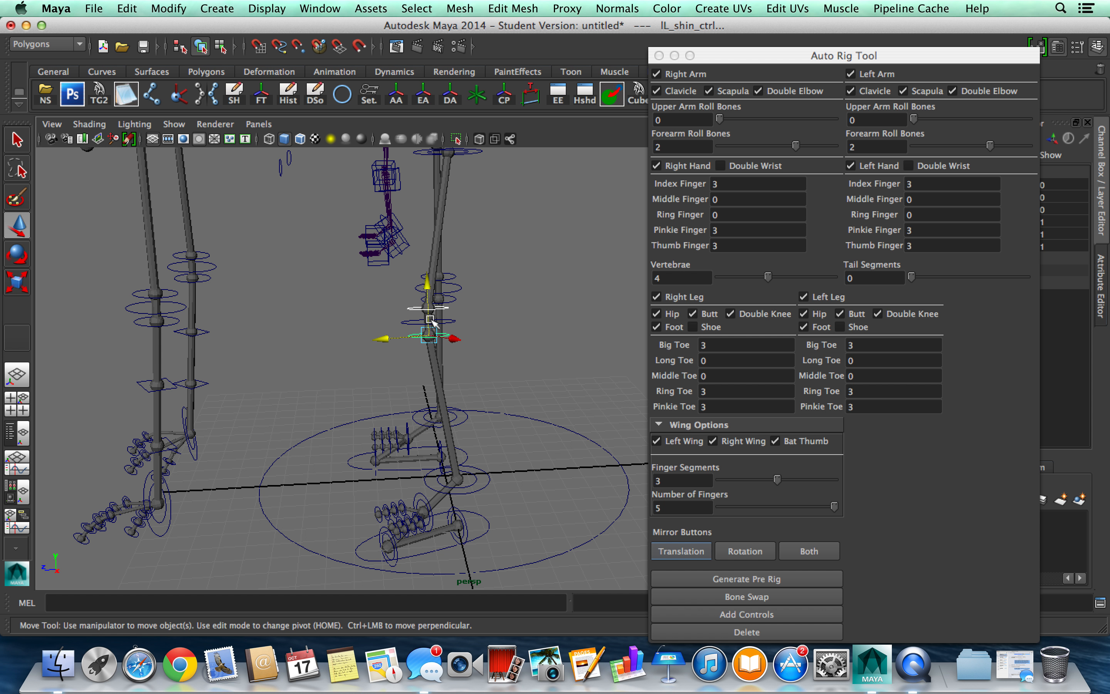
click(415, 316)
click(425, 335)
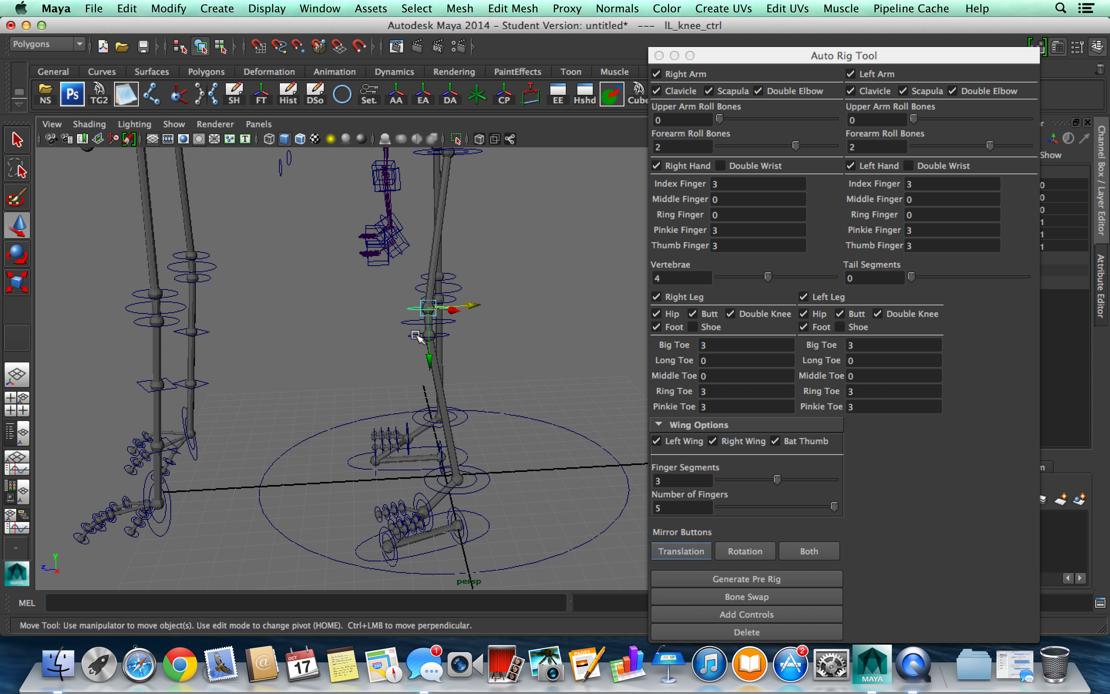
drag(427, 335, 358, 323)
click(397, 323)
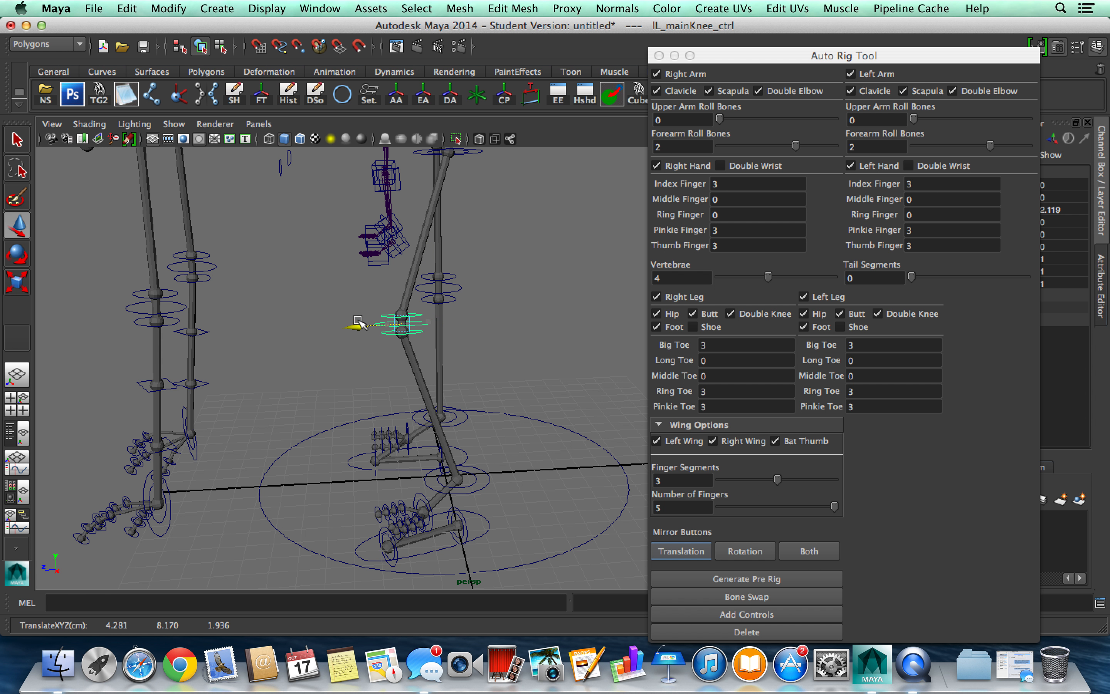
Raise the left main ankle control to about 2.35 in Translate Y.
click(483, 475)
drag(456, 445, 521, 328)
scroll(400, 498, up, 3)
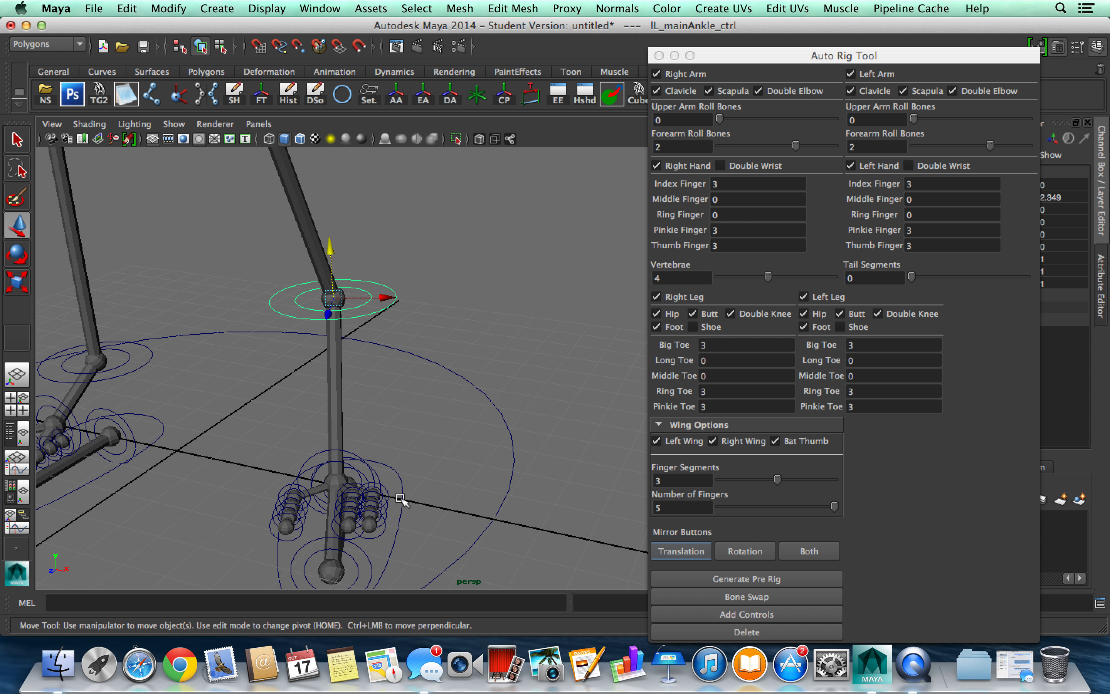
Move the left ring toe's base control sideways to about -0.416 in Translate X, between the other two toes.
click(351, 486)
click(383, 493)
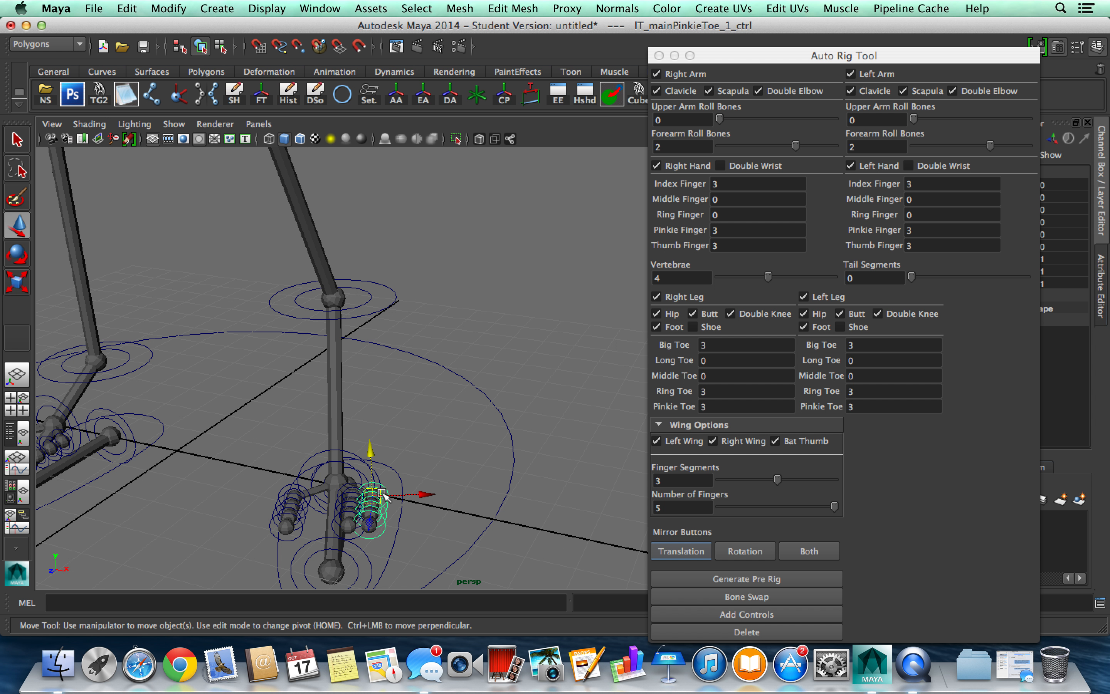
click(352, 485)
mouse_move(351, 486)
mouse_down()
mouse_move(311, 505)
mouse_move(348, 472)
mouse_up()
scroll(322, 496, up, 3)
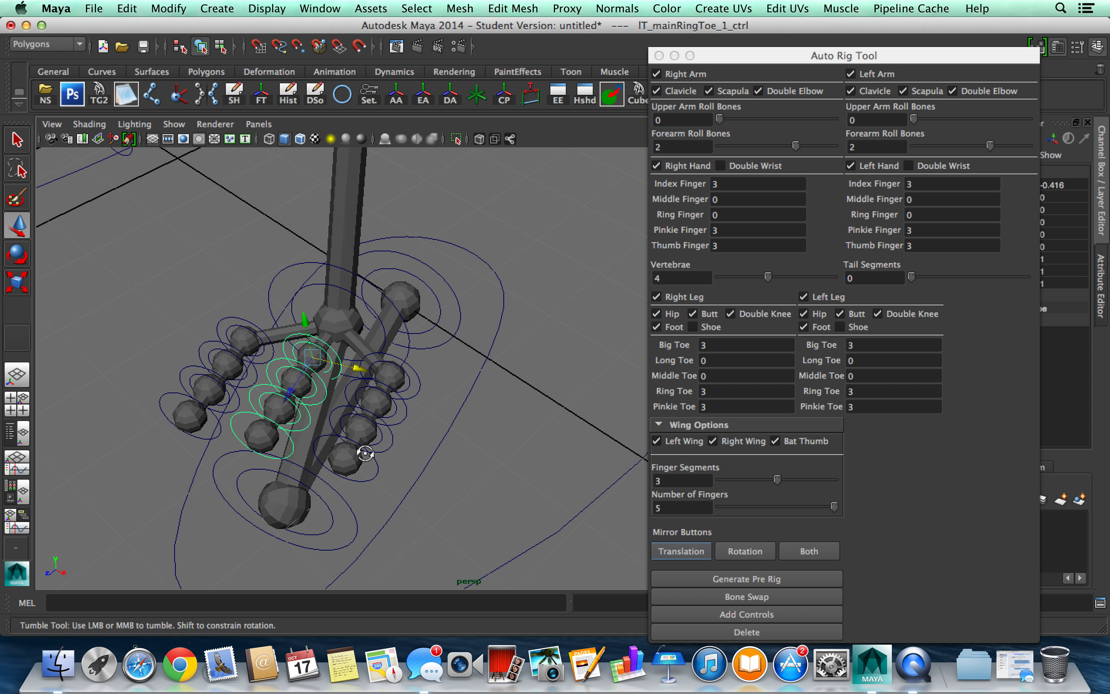
scroll(358, 464, up, 3)
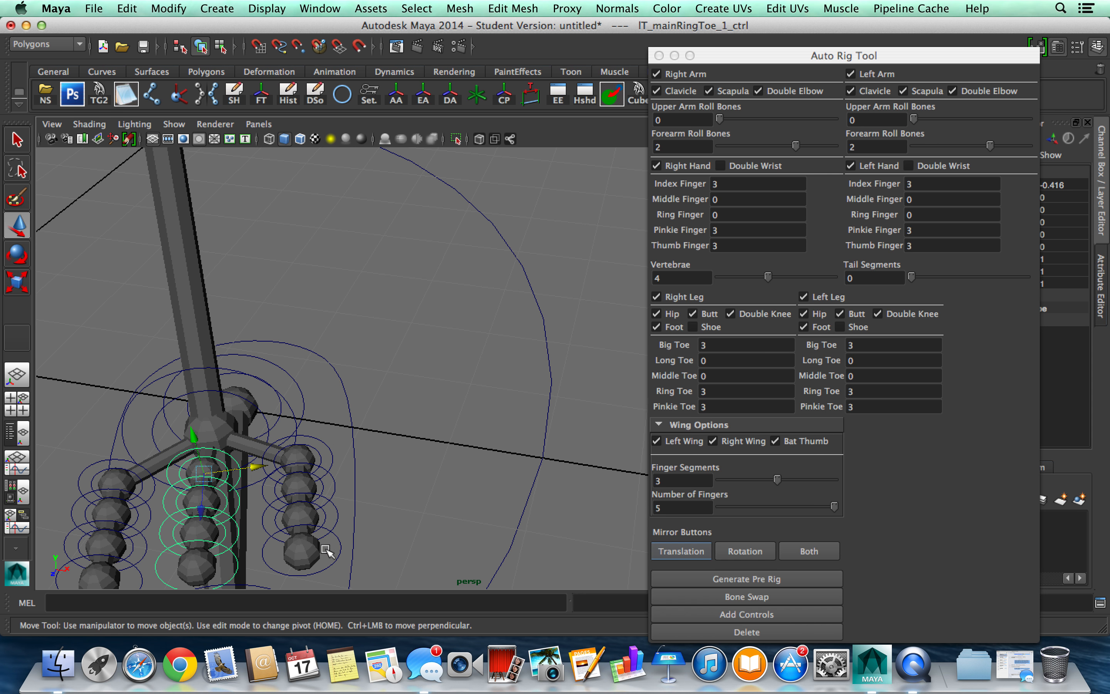
Lengthen the left ring toe by moving its segment controls forward together, past the ball of the foot.
click(325, 548)
alt+drag(350, 493, 443, 376)
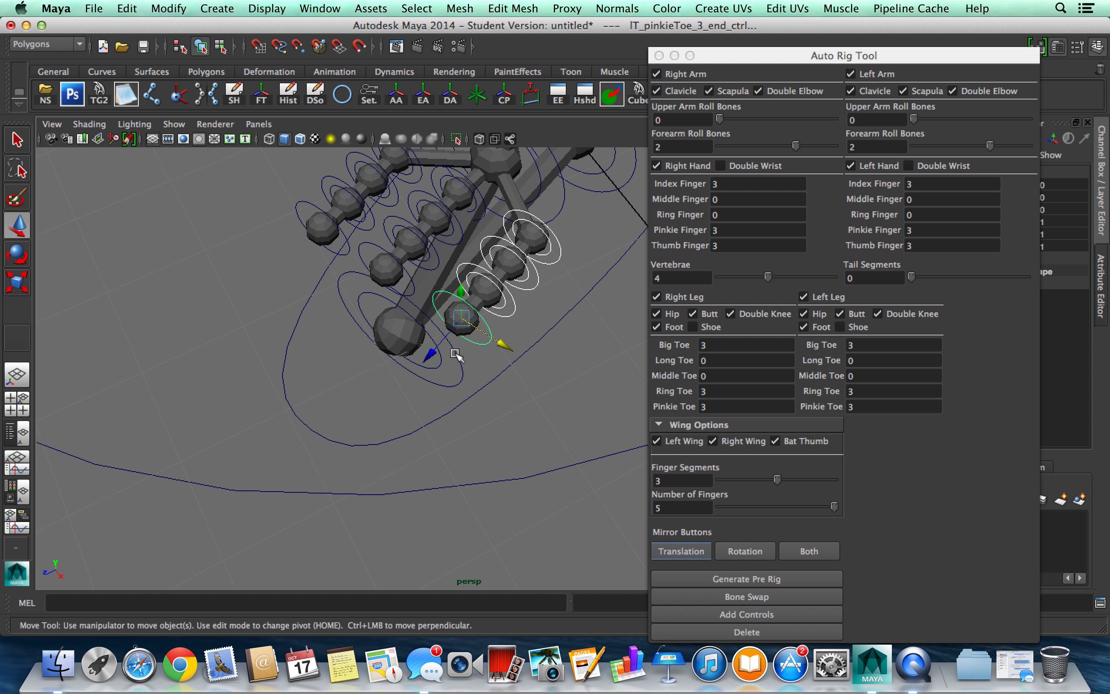
alt+drag(426, 308, 436, 260)
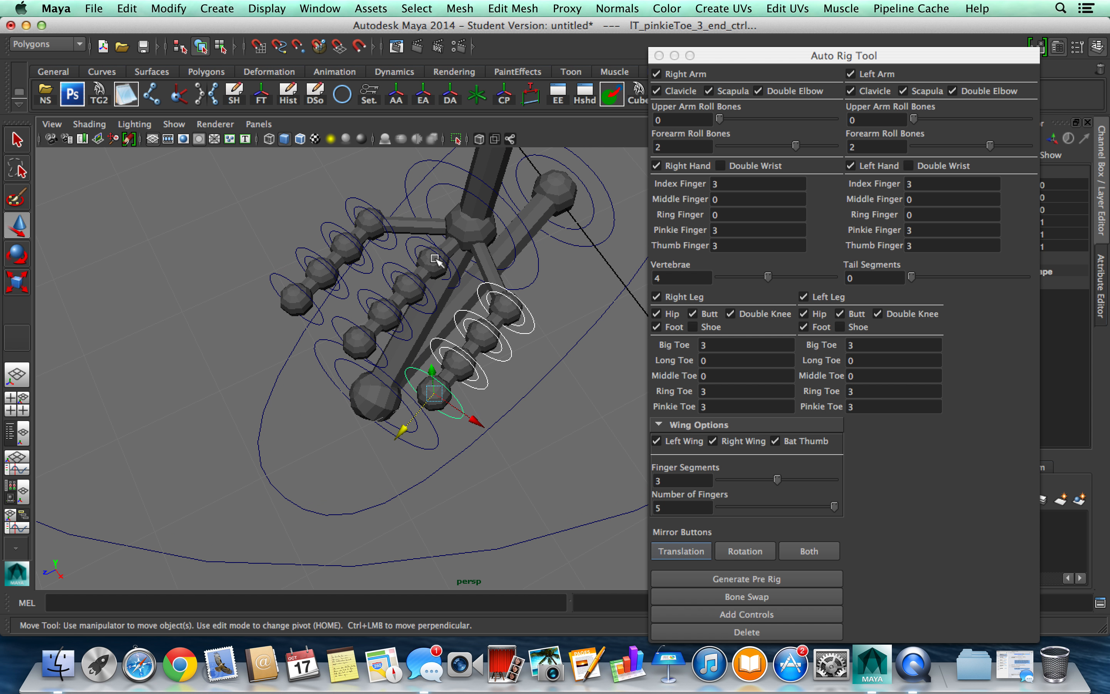
click(464, 278)
click(442, 306)
click(421, 323)
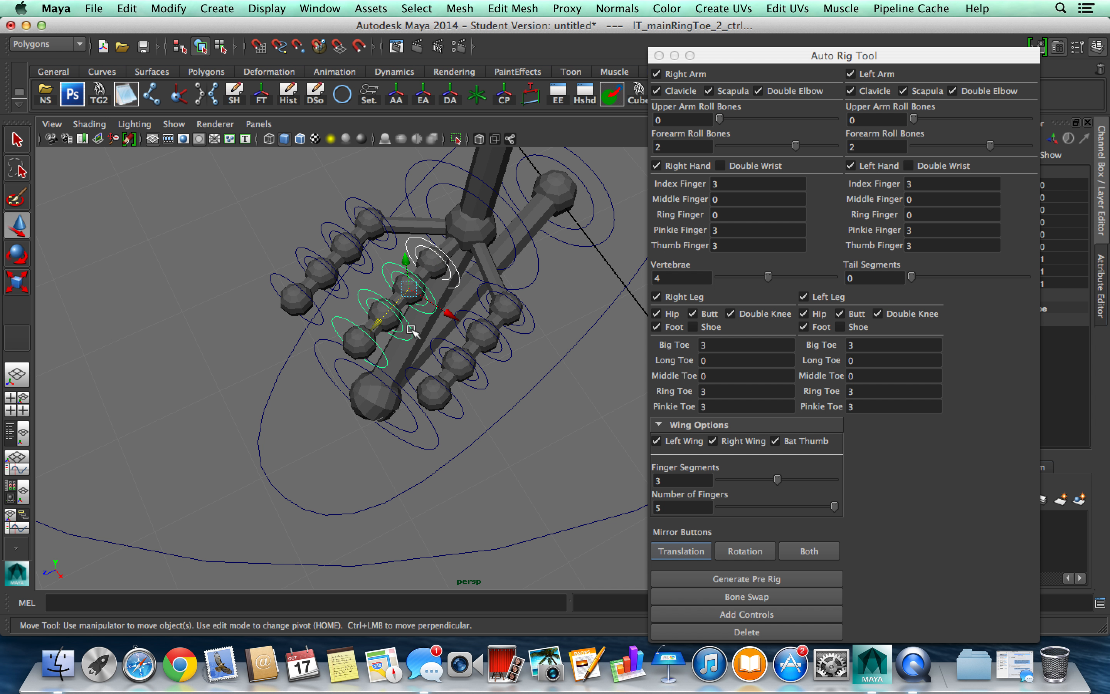
click(386, 357)
drag(335, 373, 273, 437)
Splay the left pinkie toe and big toe outward, rotating the big toe to about -26.4 degrees.
click(505, 312)
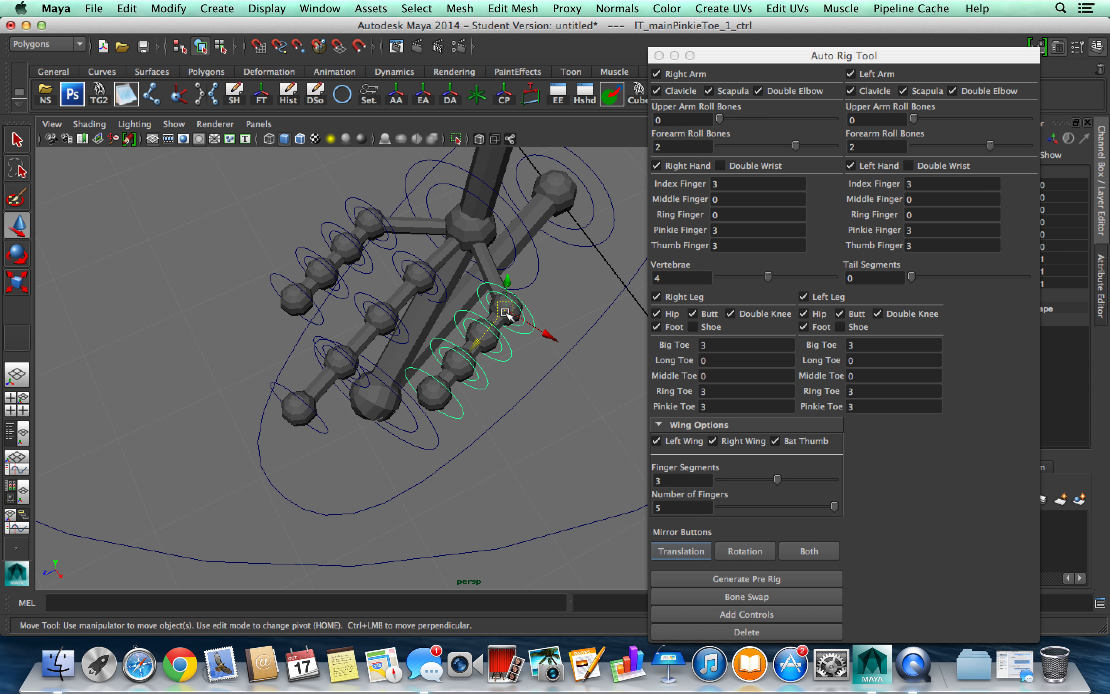
click(352, 203)
key(e)
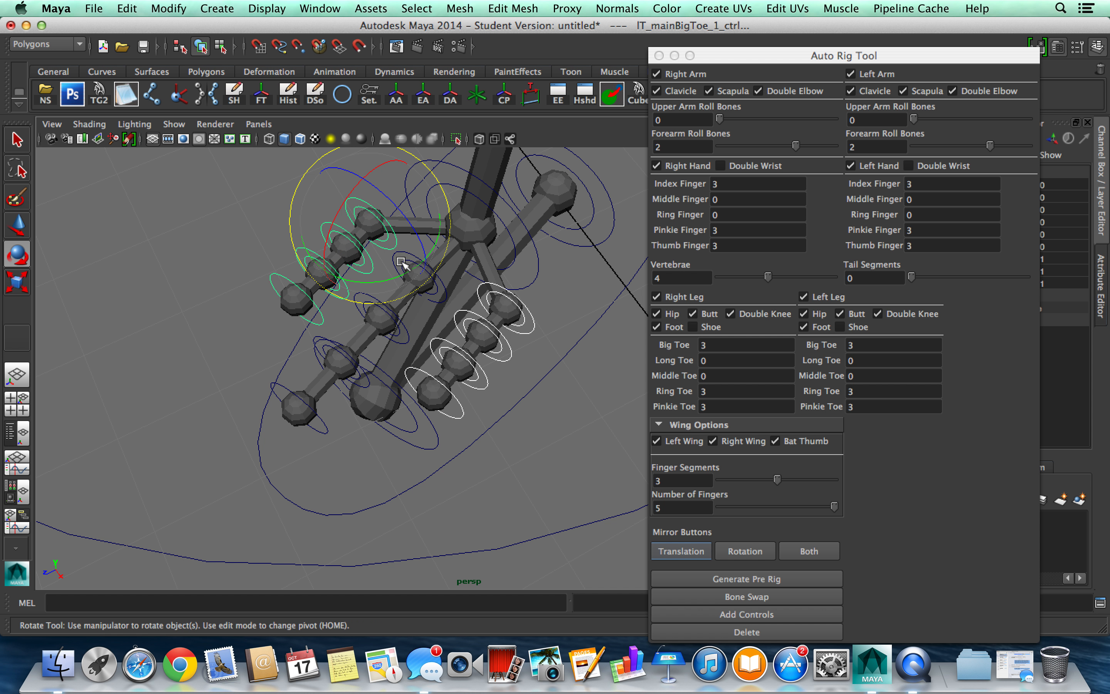
drag(402, 273, 548, 300)
click(531, 329)
drag(506, 365, 463, 309)
click(357, 198)
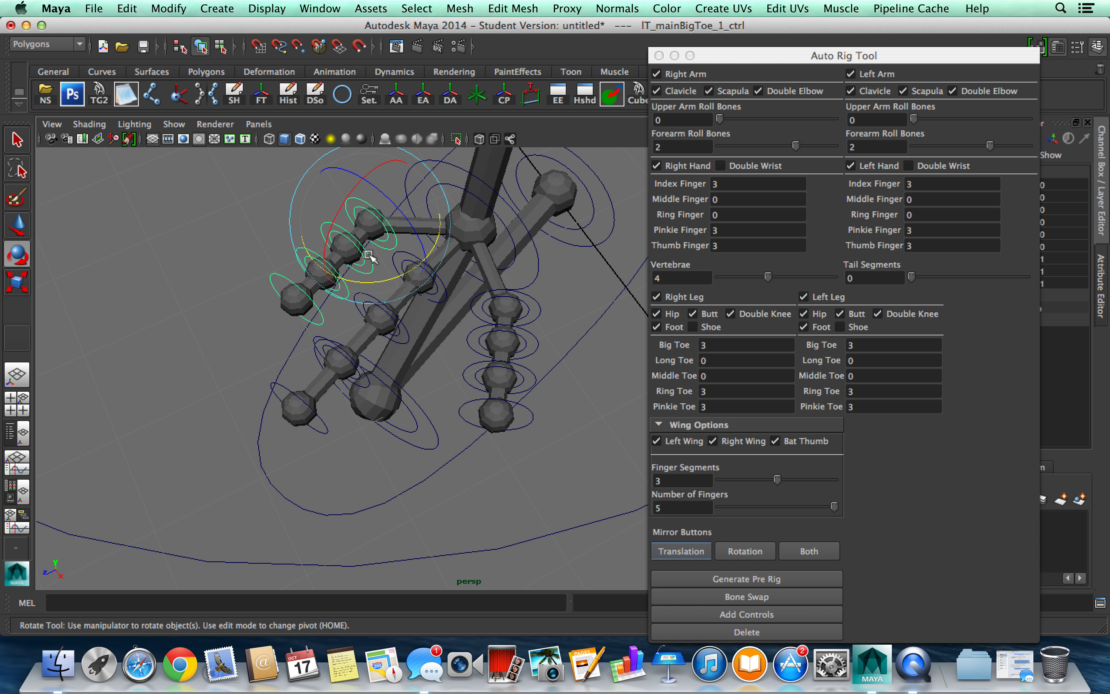
mouse_move(396, 267)
mouse_down()
mouse_move(372, 280)
mouse_move(394, 267)
mouse_up()
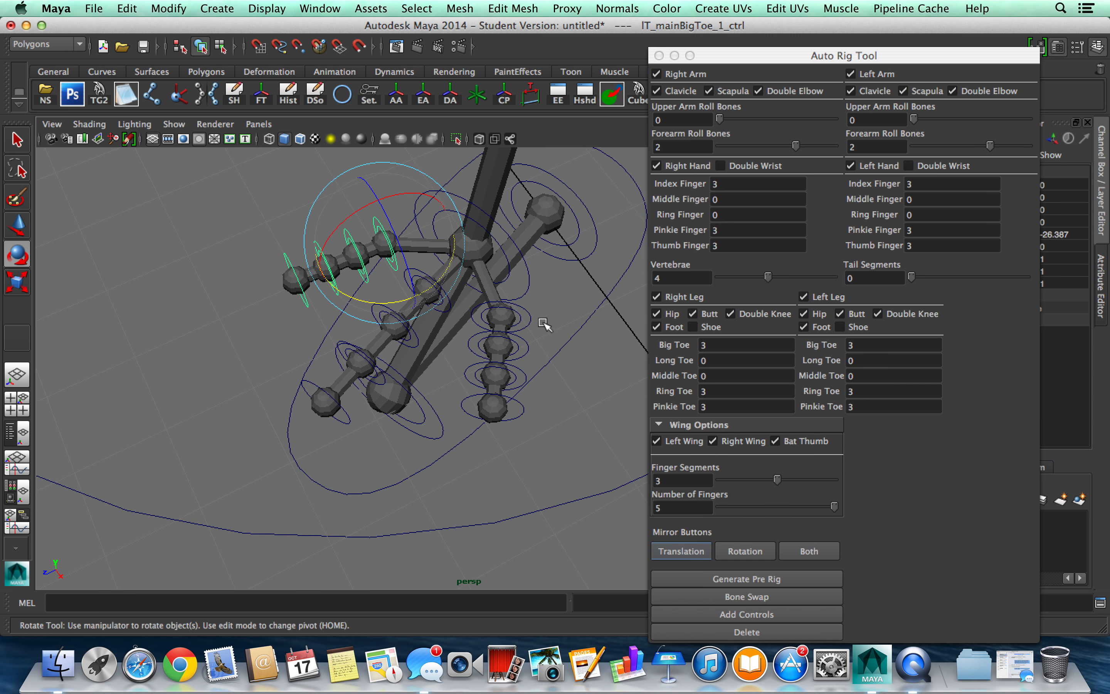
Select all of the left foot's toe controls and mirror both translation and rotation onto the right foot.
click(525, 323)
click(410, 273)
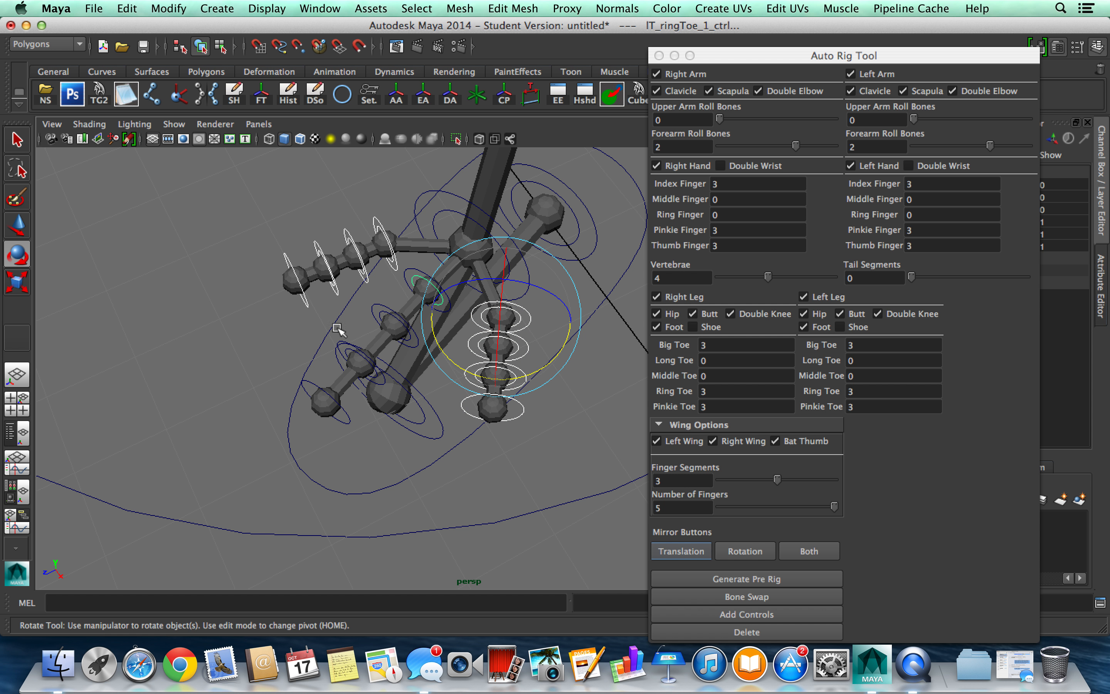
click(406, 417)
click(809, 551)
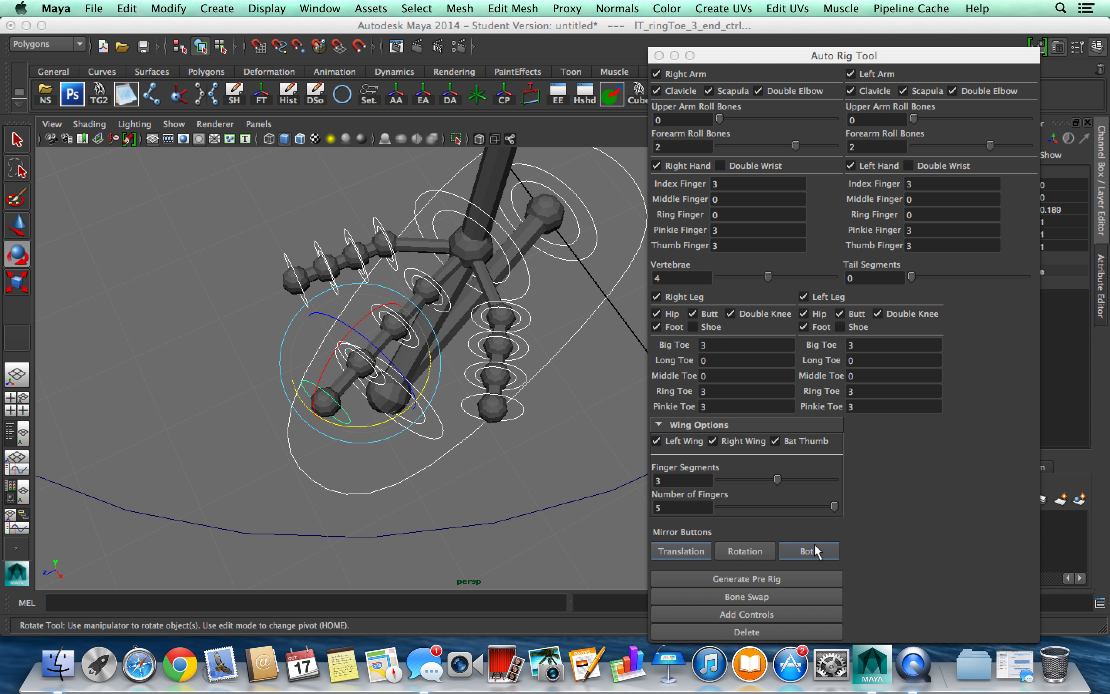
Mirror both translation and rotation of the left ankle and knee controls onto the right leg.
scroll(338, 245, down, 5)
alt+drag(386, 258, 487, 263)
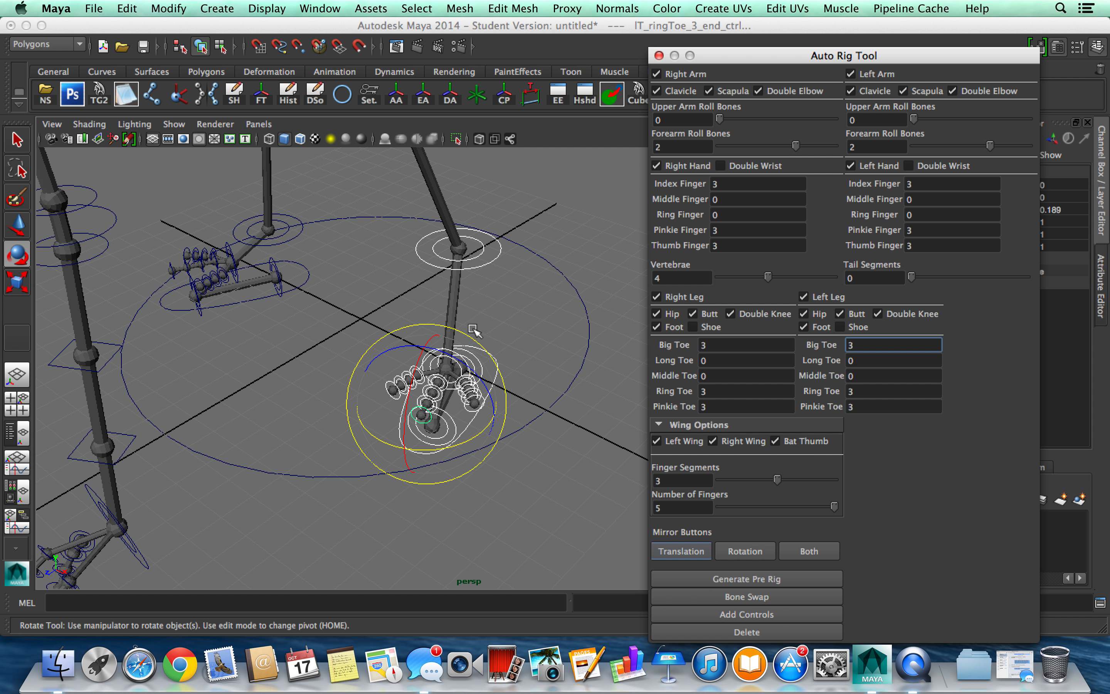
click(496, 251)
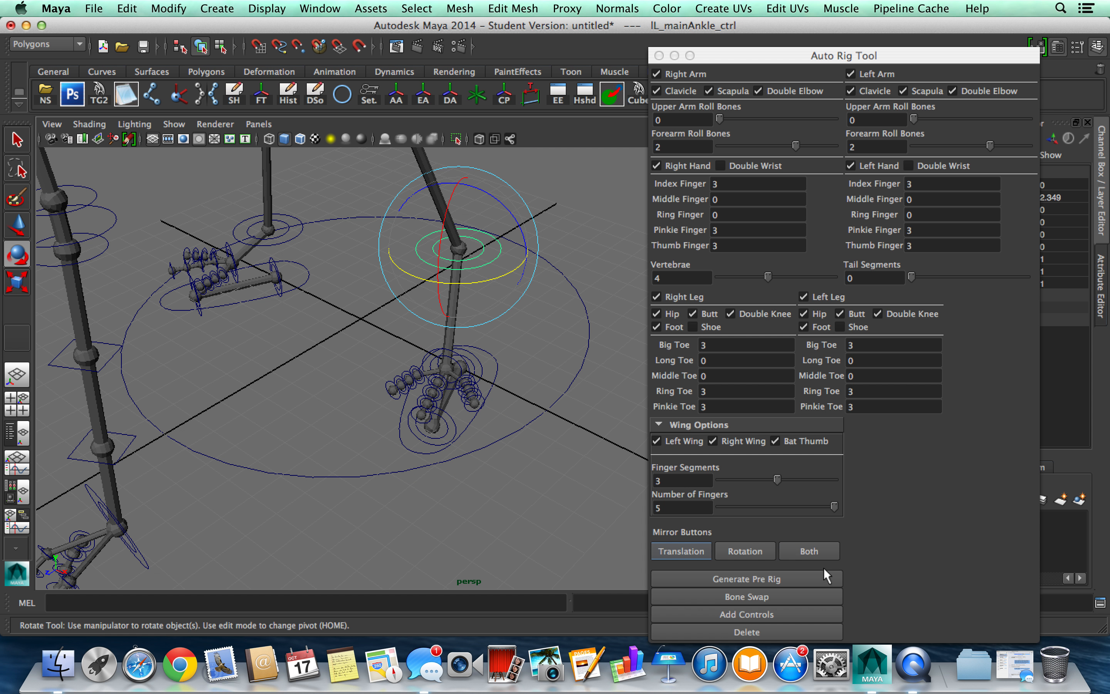
click(820, 558)
scroll(486, 204, down, 5)
alt+middle_drag(429, 212, 454, 284)
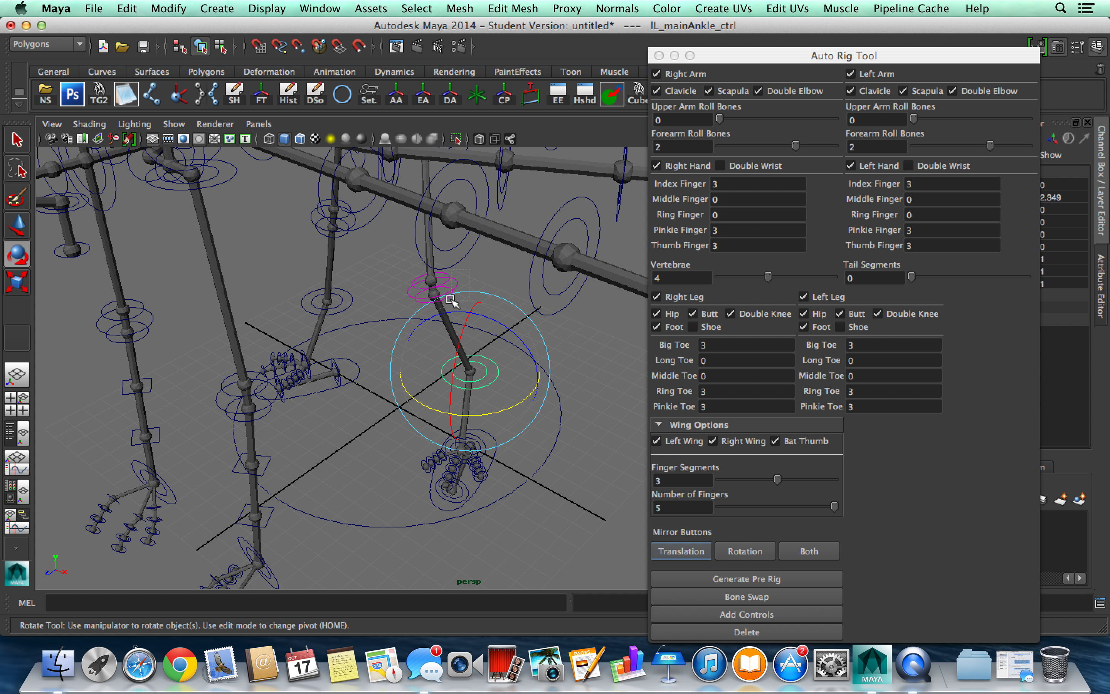
drag(444, 297, 424, 304)
click(808, 550)
Move the left main thigh control outward to about 0.341 in Translate X and mirror both translation and rotation onto the right thigh.
alt+drag(569, 244, 399, 181)
alt+middle_drag(400, 182, 399, 200)
click(397, 205)
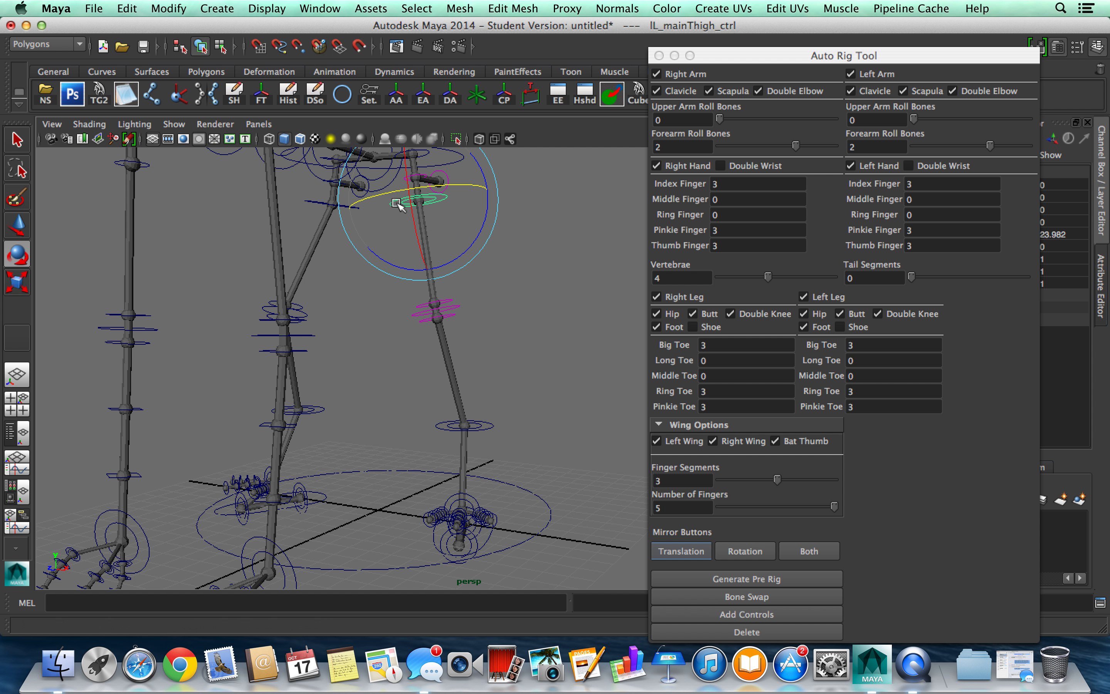
key(w)
drag(397, 204, 403, 200)
click(823, 552)
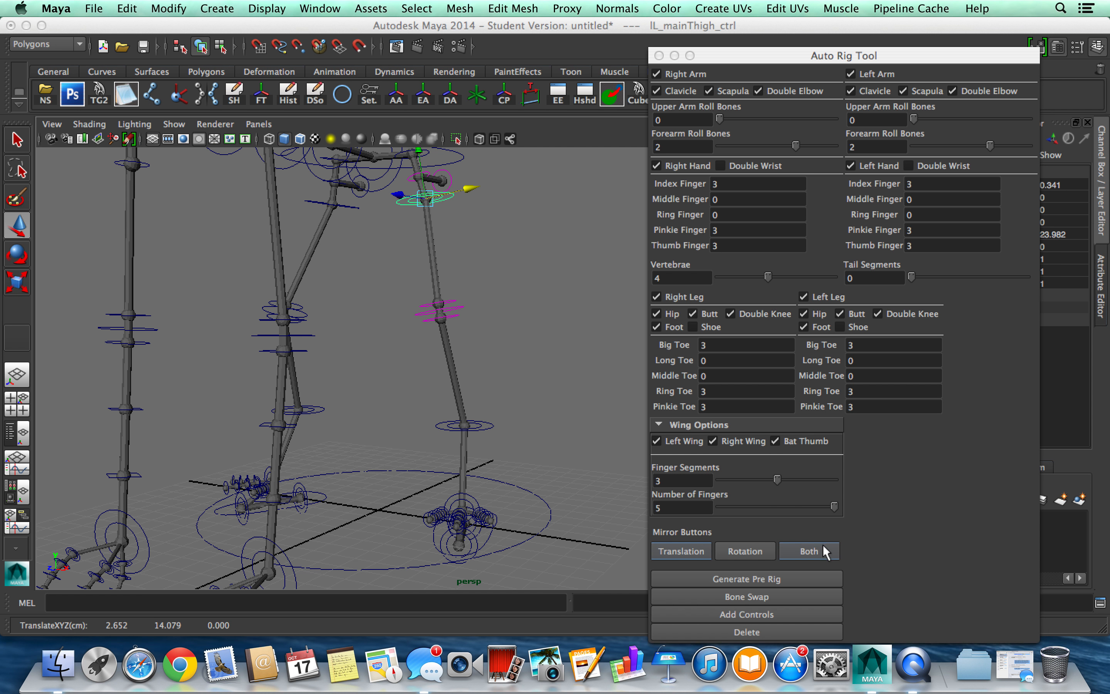
Rotate the left wing's main shoulder to about -28.9, 26.9 and -14.0 degrees and mirror both translation and rotation onto the right wing.
alt+drag(565, 376, 314, 280)
scroll(517, 299, up, 3)
click(515, 310)
click(341, 212)
key(e)
drag(280, 227, 281, 197)
drag(361, 252, 382, 276)
alt+drag(367, 226, 442, 314)
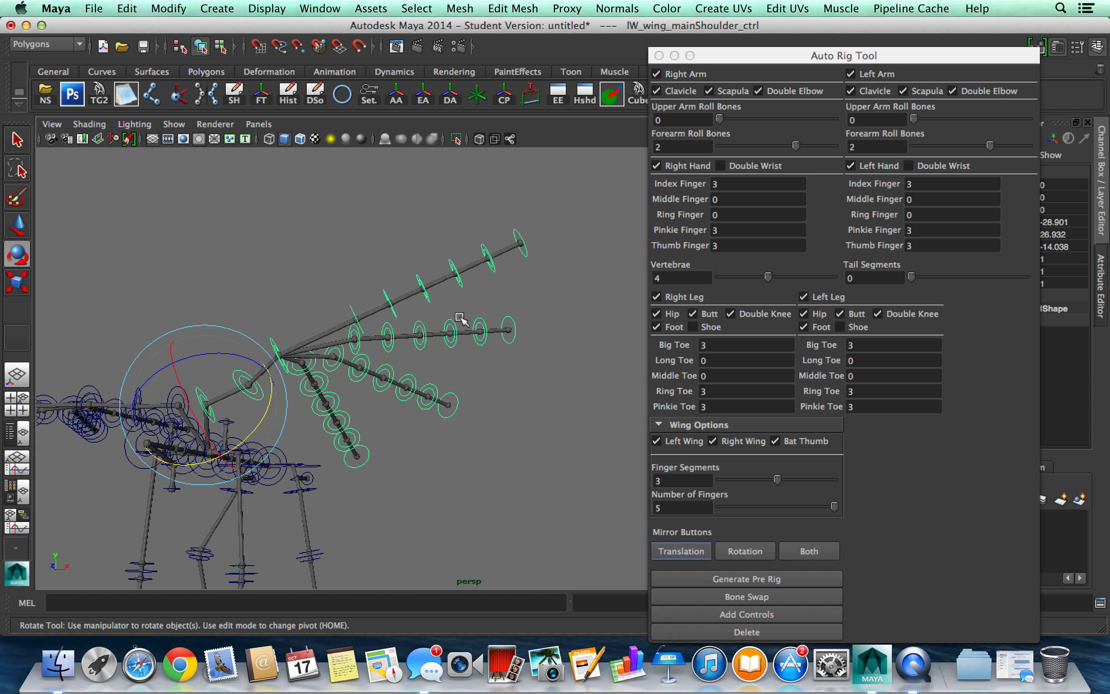
click(828, 549)
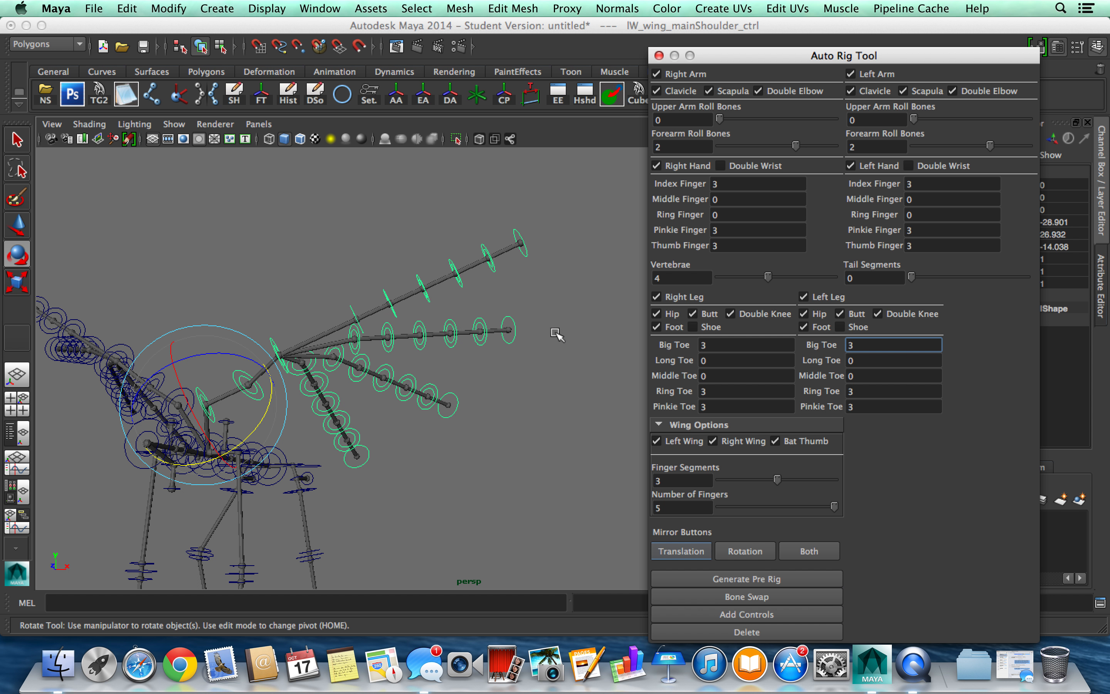
alt+drag(387, 361, 350, 379)
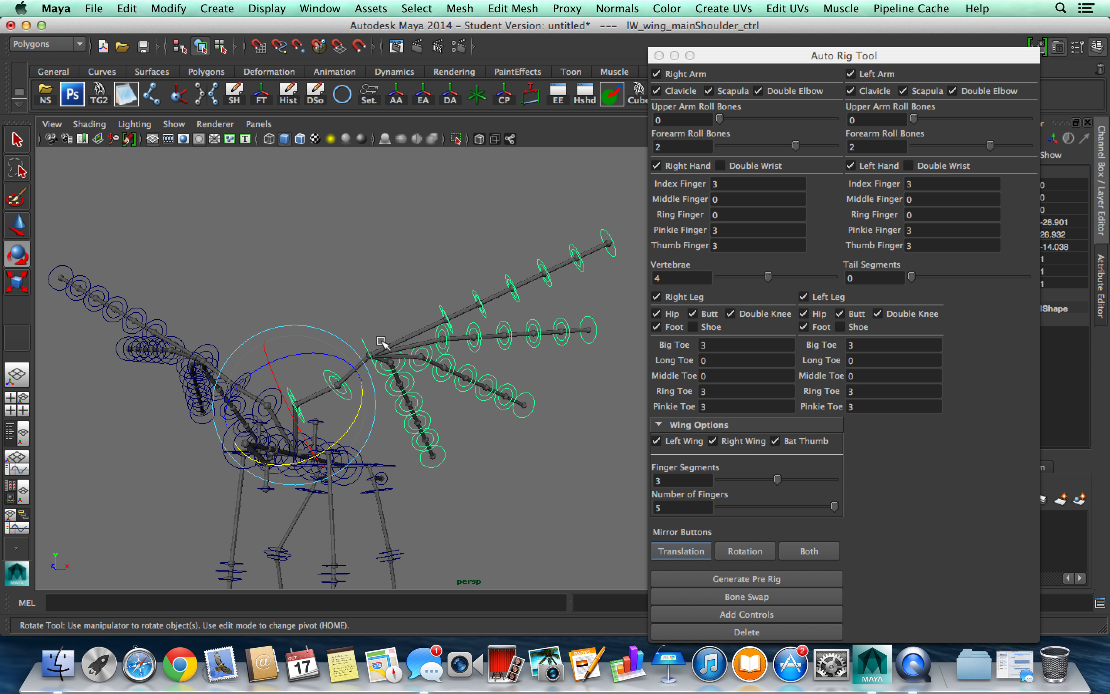
Regenerate the pre rig with its current wing options, saving the current pose.
click(782, 581)
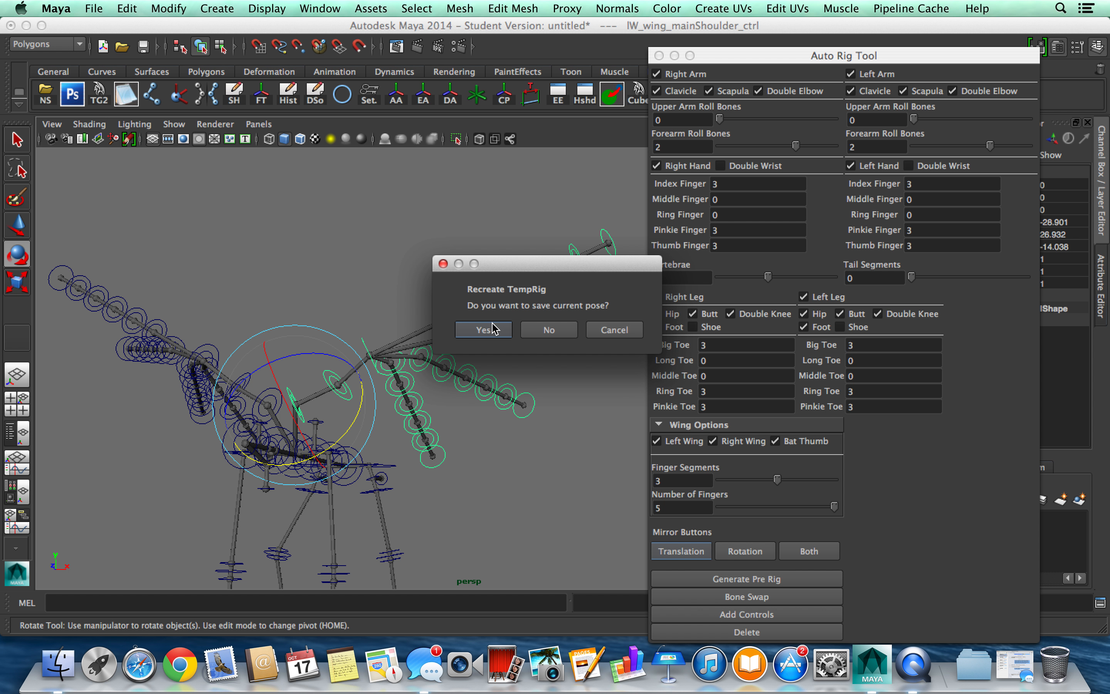
click(523, 331)
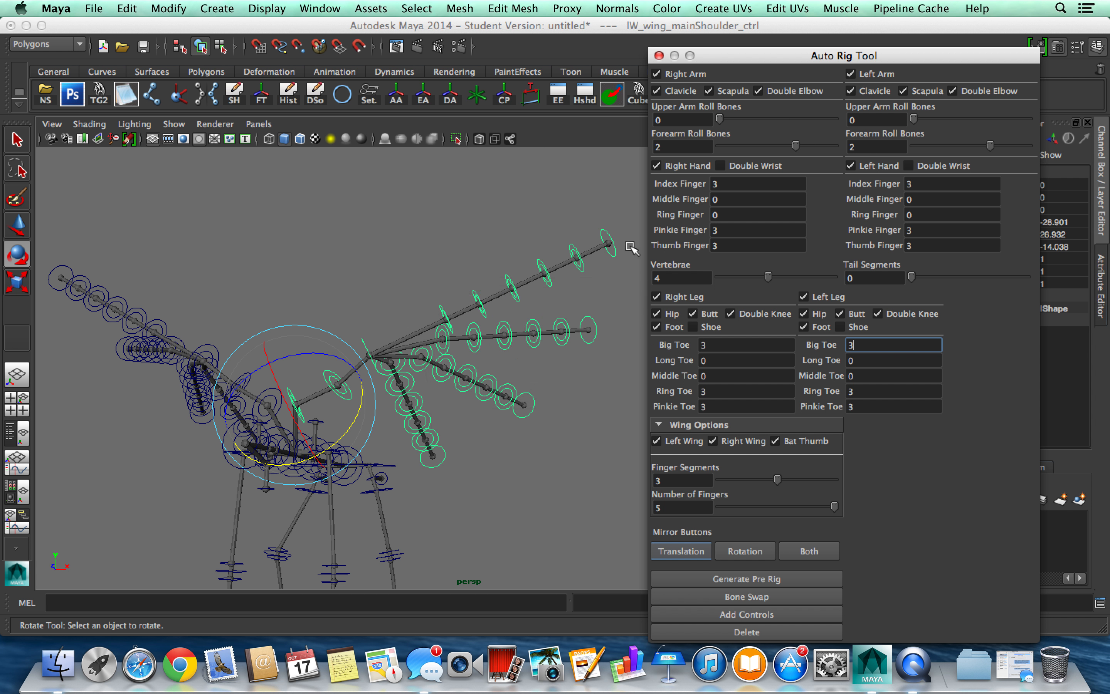
alt+middle_drag(520, 330, 433, 342)
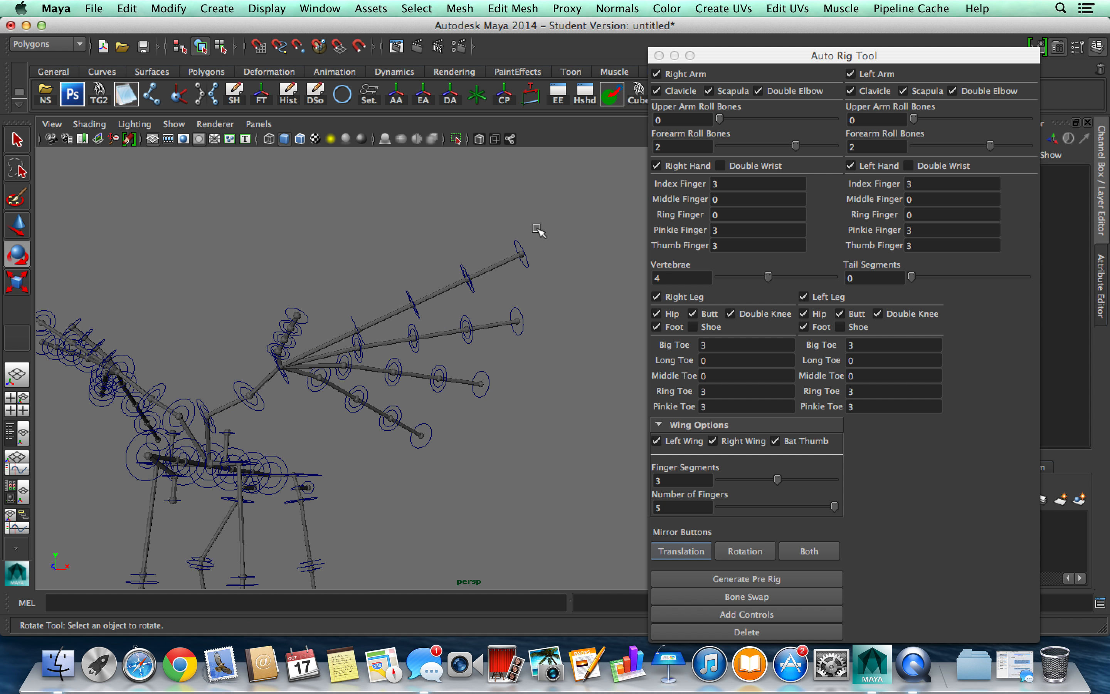
Bend the left wing's fingers downward into a curve by rotating their segment controls together.
drag(325, 434, 325, 434)
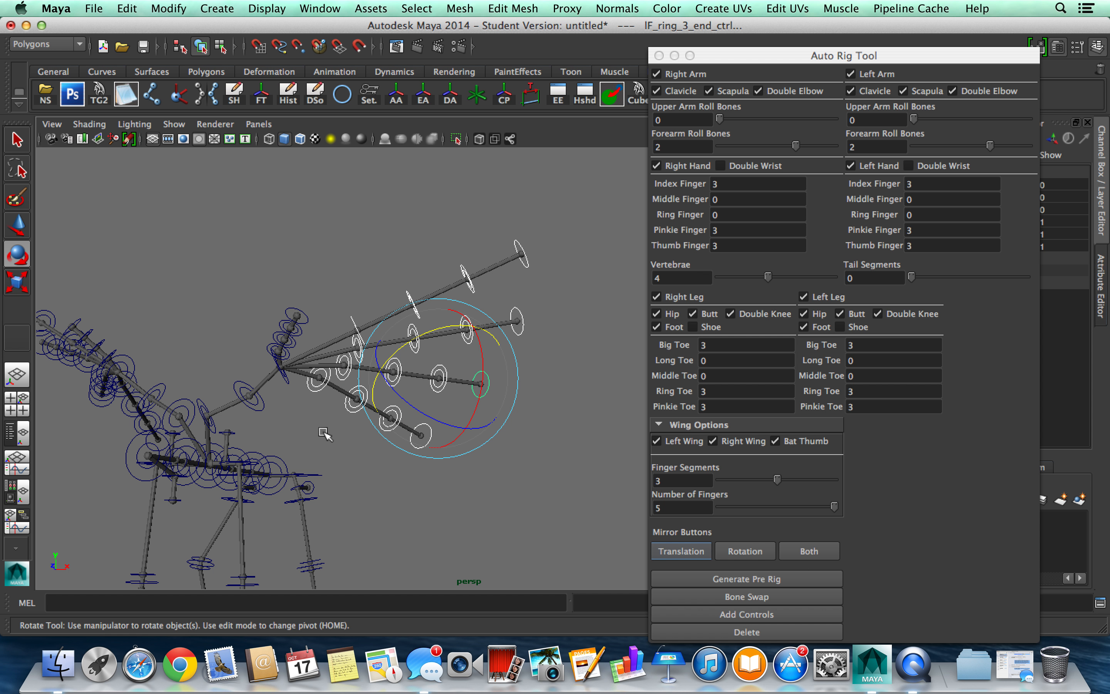
drag(409, 408, 423, 339)
drag(271, 293, 297, 343)
drag(354, 318, 395, 272)
click(425, 293)
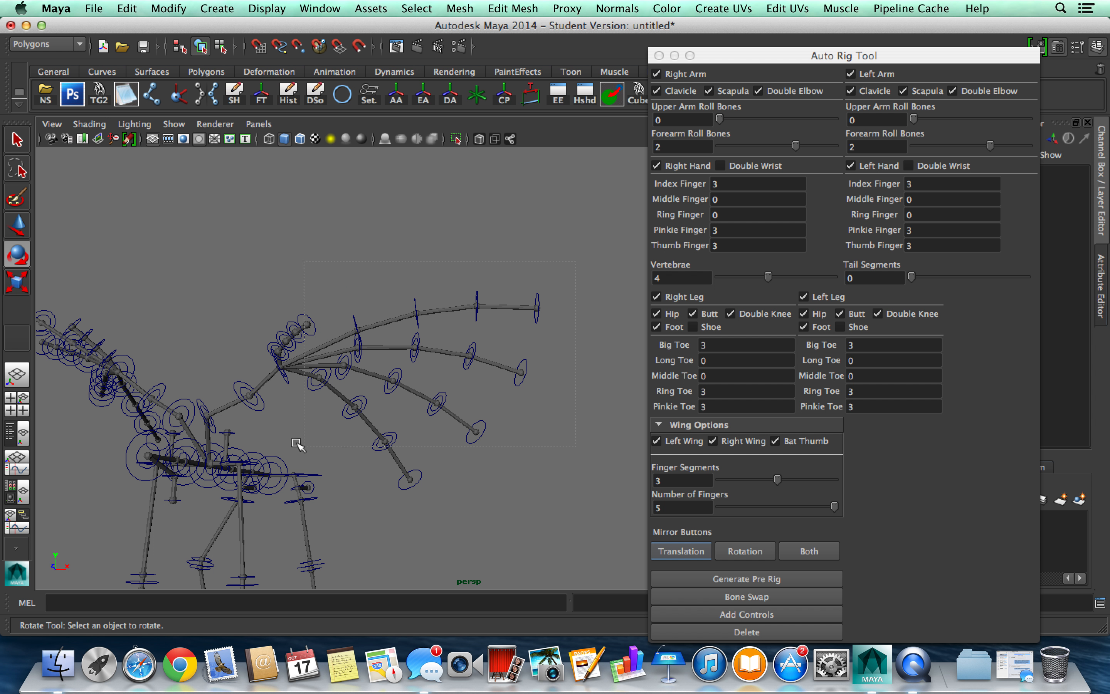
Select all of the left wing's finger and thumb controls and mirror both translation and rotation onto the right wing.
drag(285, 453, 294, 487)
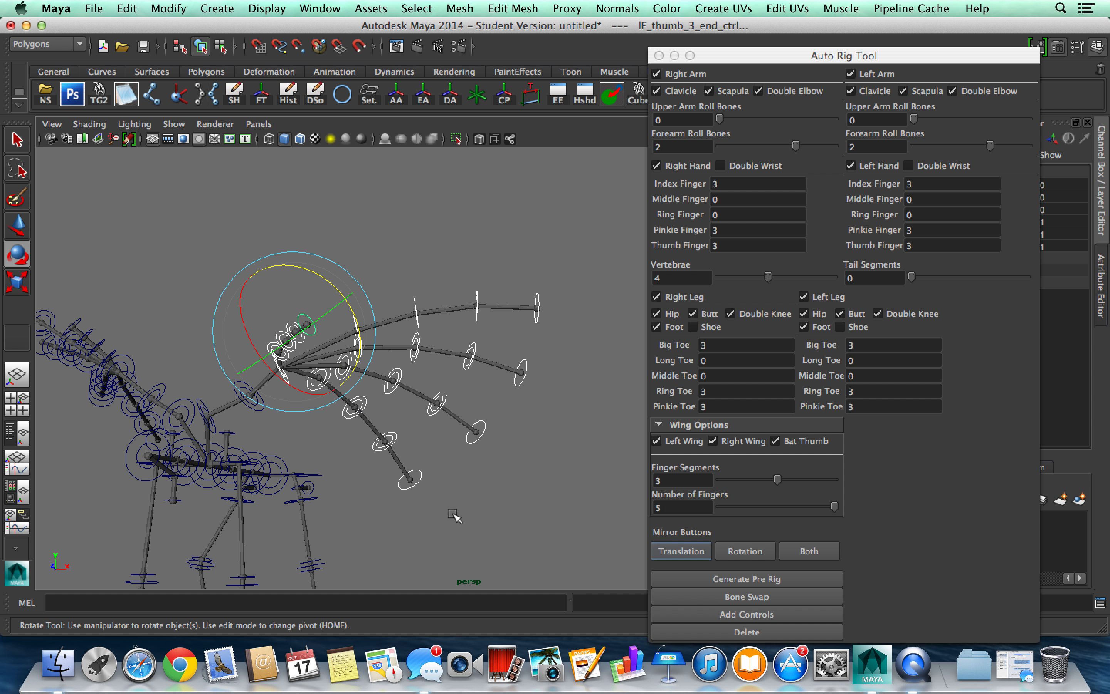
click(809, 551)
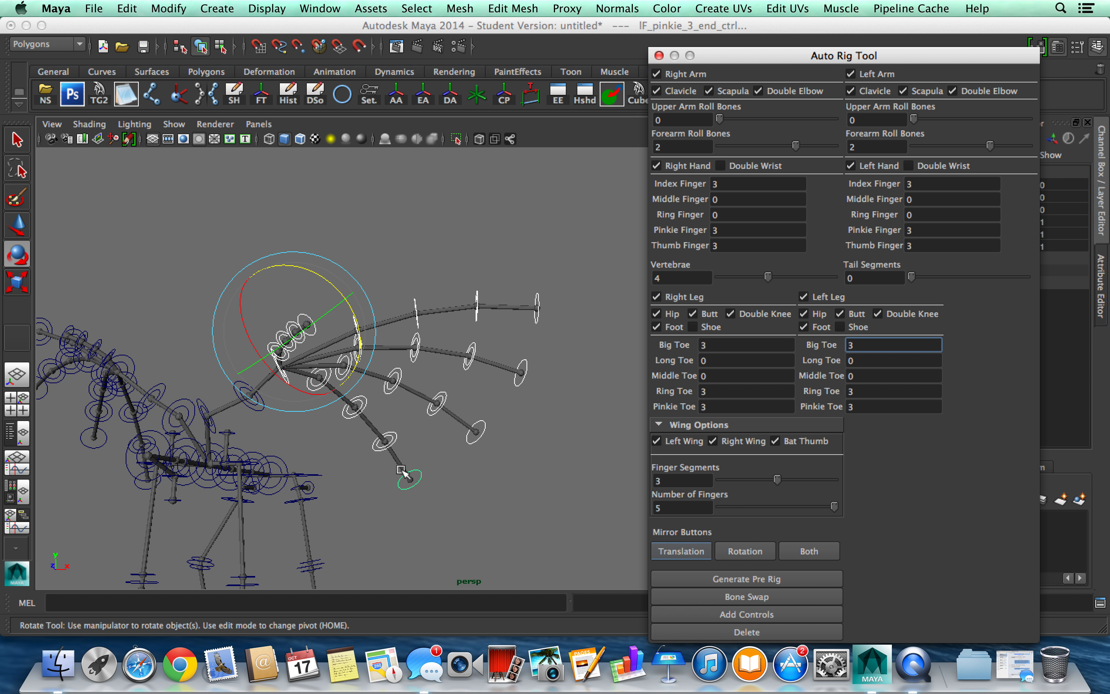
alt+drag(403, 472, 434, 500)
click(434, 500)
Move the left wing's main shoulder to about -1.44 in Y and 0.74 in Z, and mirror both translation and rotation onto the right wing.
scroll(317, 483, up, 5)
alt+middle_drag(317, 483, 463, 369)
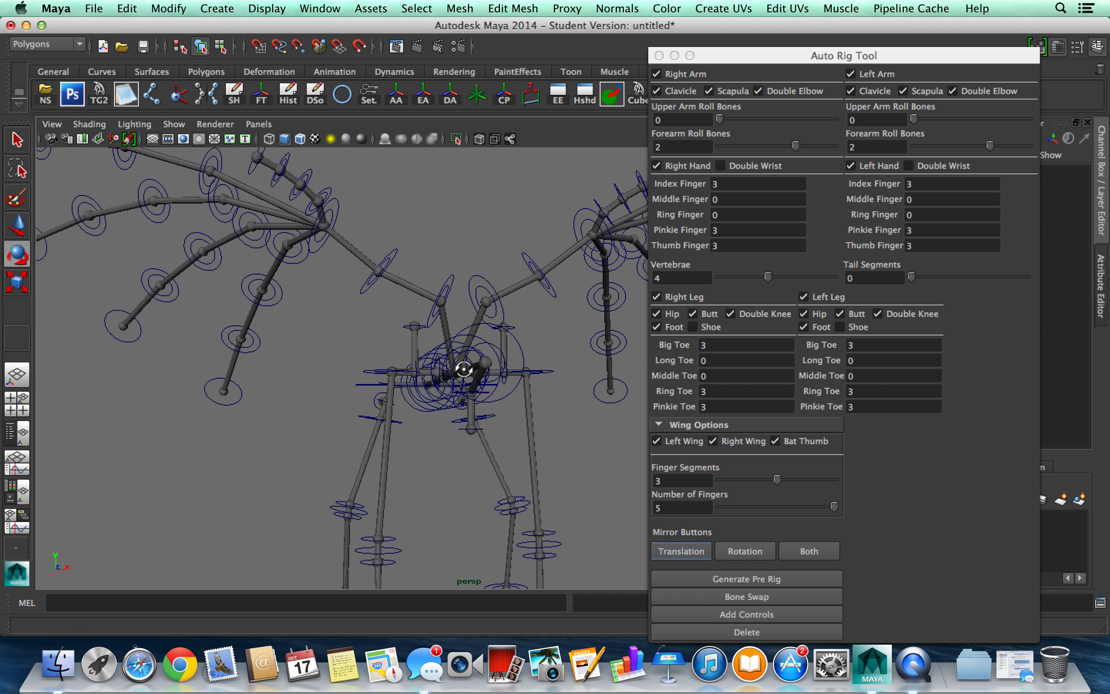
alt+drag(463, 370, 410, 346)
click(291, 352)
click(352, 387)
key(w)
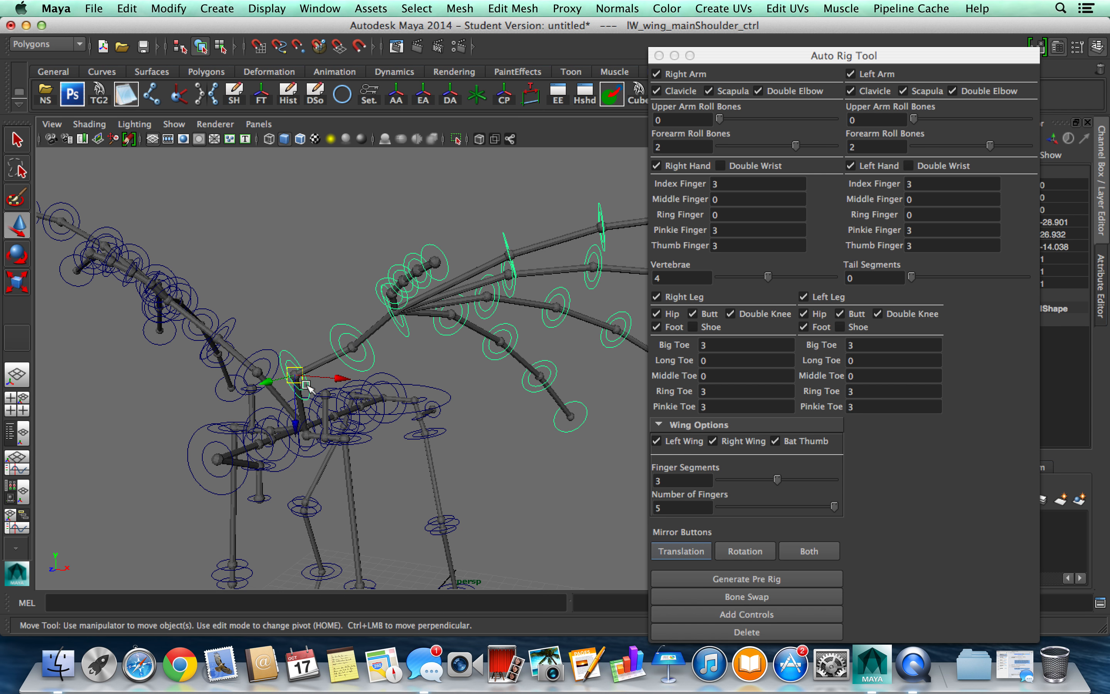
drag(277, 381, 313, 425)
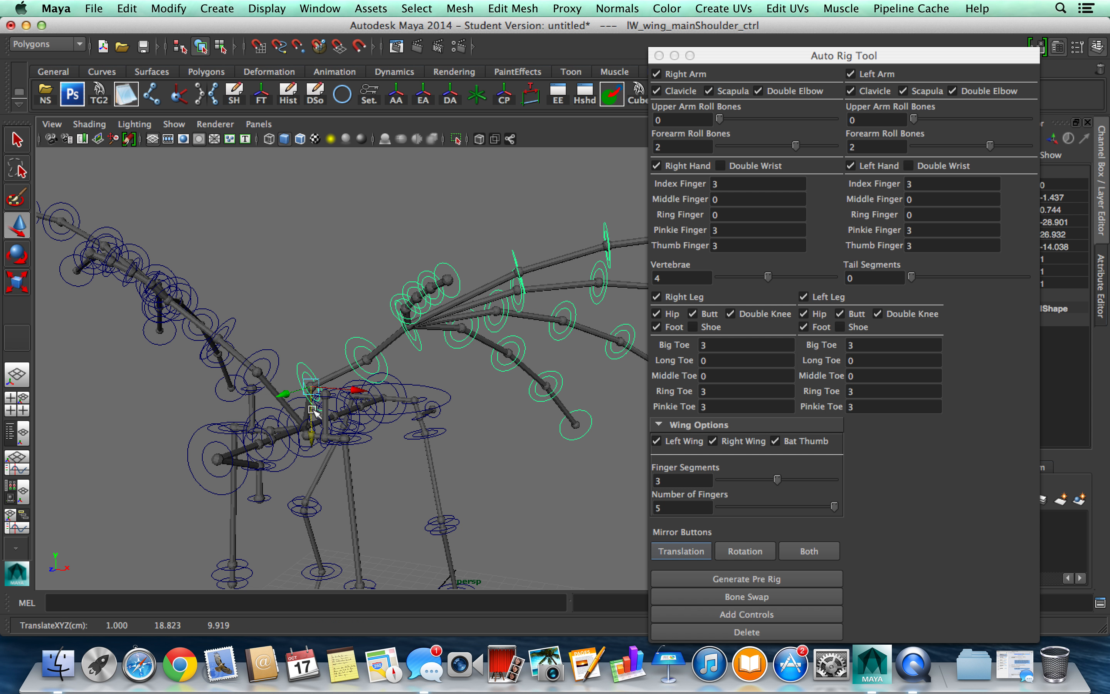
alt+drag(377, 459, 431, 464)
click(801, 556)
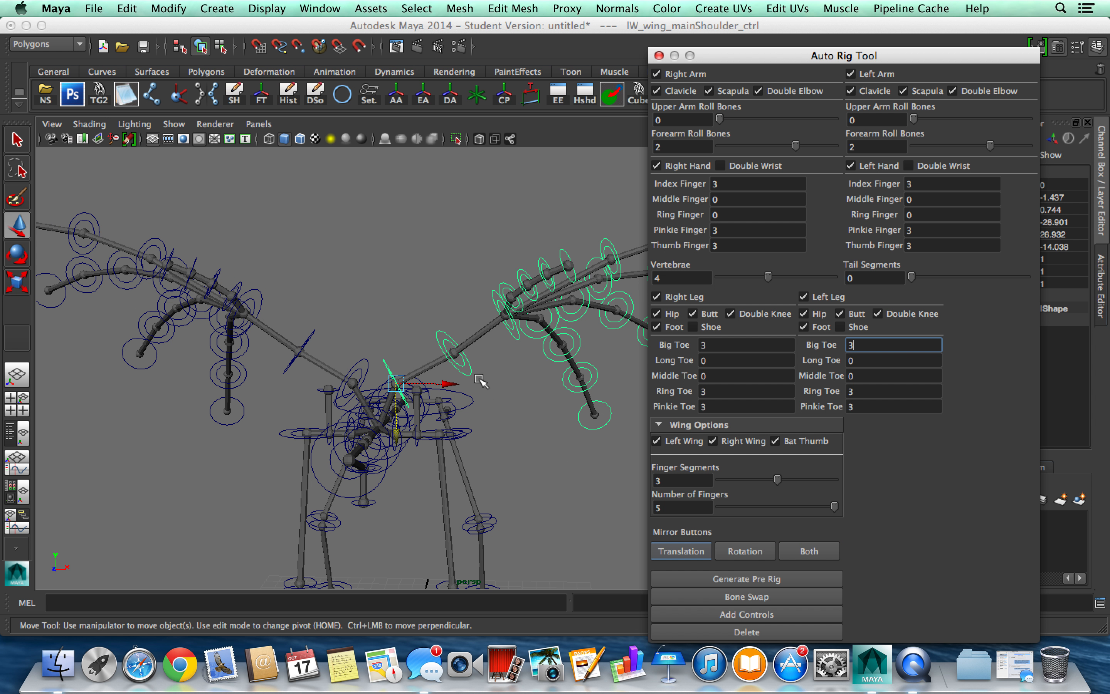
Set the tail segments to 10 and regenerate the pre rig, keeping the current pose.
scroll(524, 395, down, 5)
alt+middle_drag(526, 397, 449, 347)
alt+drag(551, 431, 388, 425)
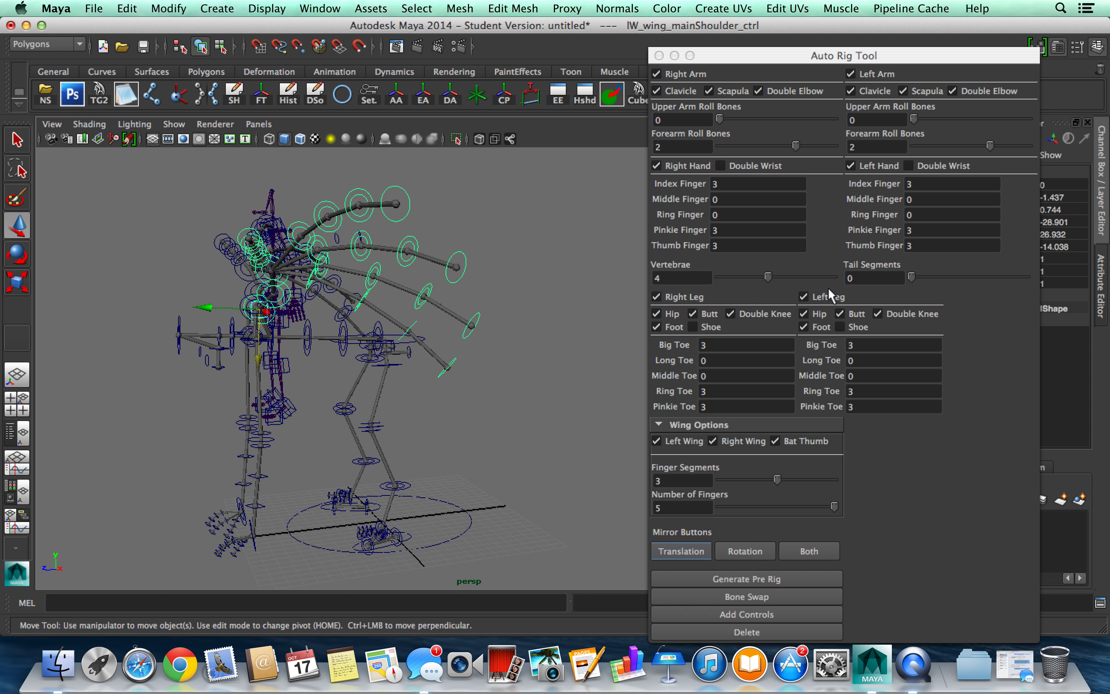
drag(913, 278, 953, 292)
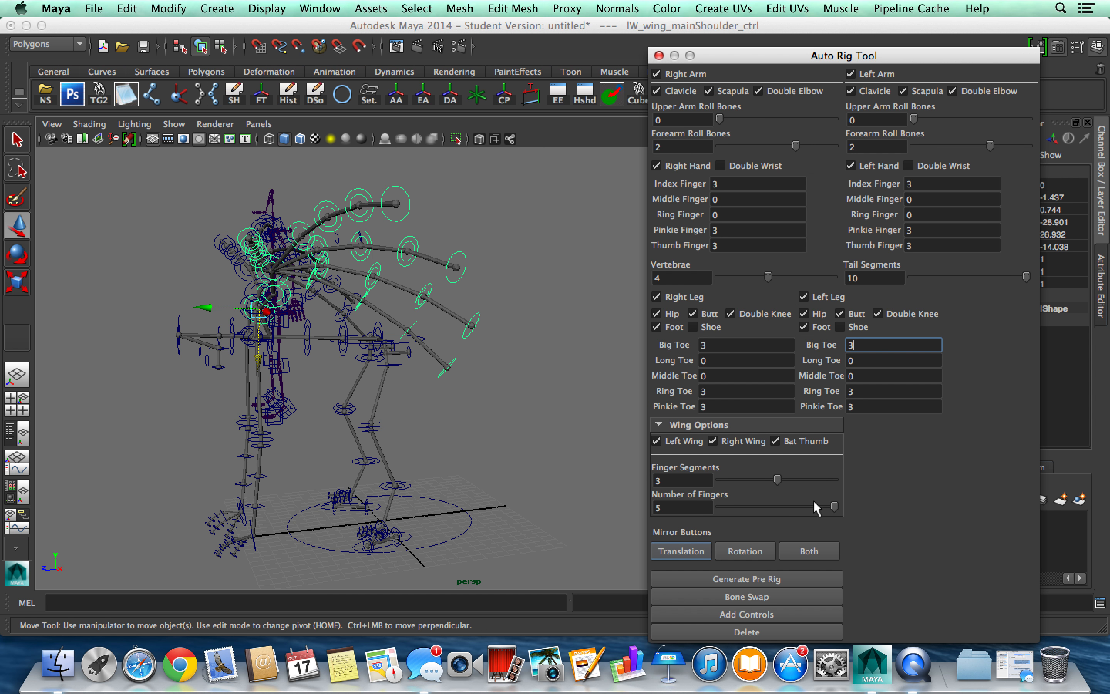
click(800, 577)
click(485, 329)
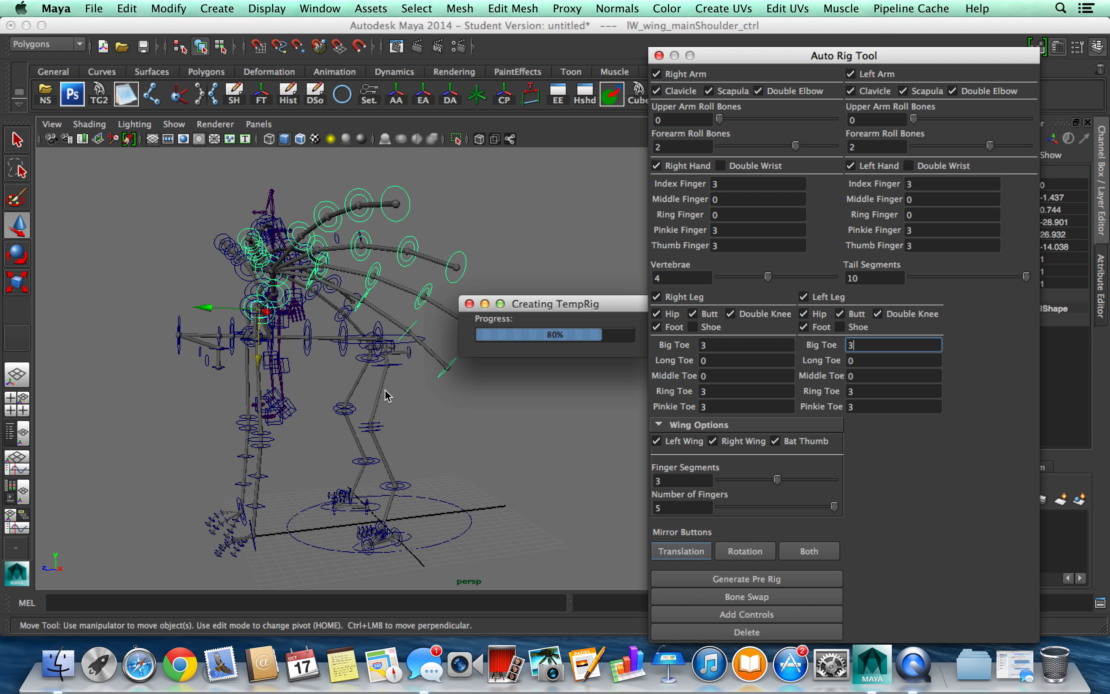
Select all of the tail segment controls and rotate them together so the tail curves upward.
scroll(381, 388, up, 10)
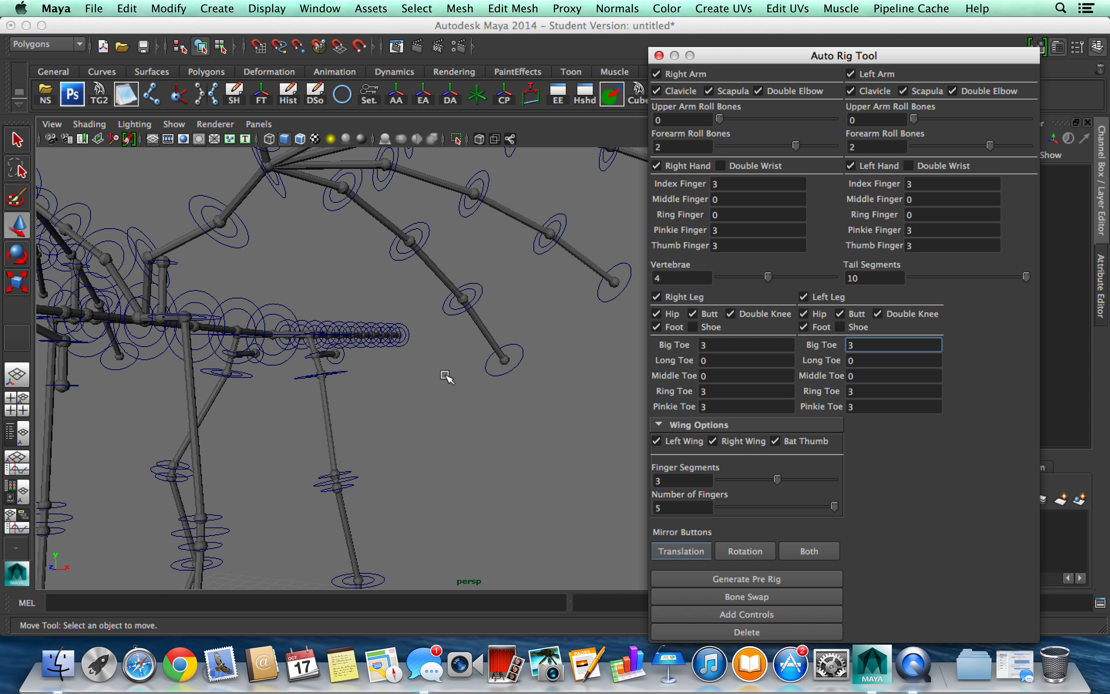
drag(411, 311, 306, 328)
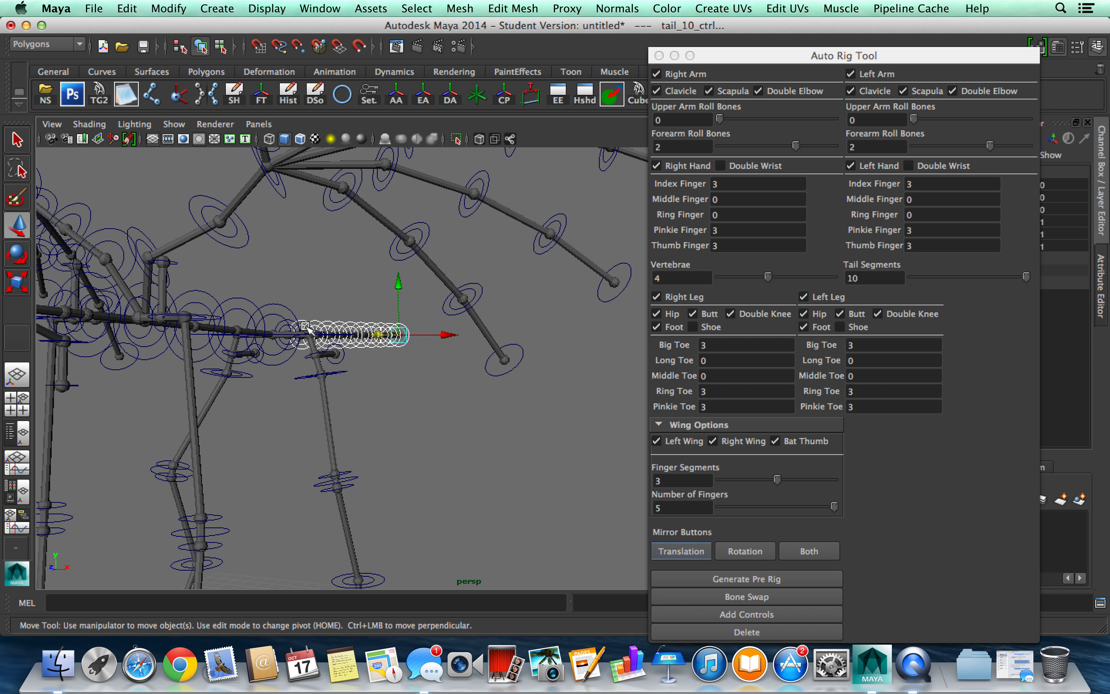
key(e)
drag(368, 293, 377, 308)
alt+middle_drag(391, 324, 393, 385)
alt+drag(493, 426, 430, 432)
click(539, 447)
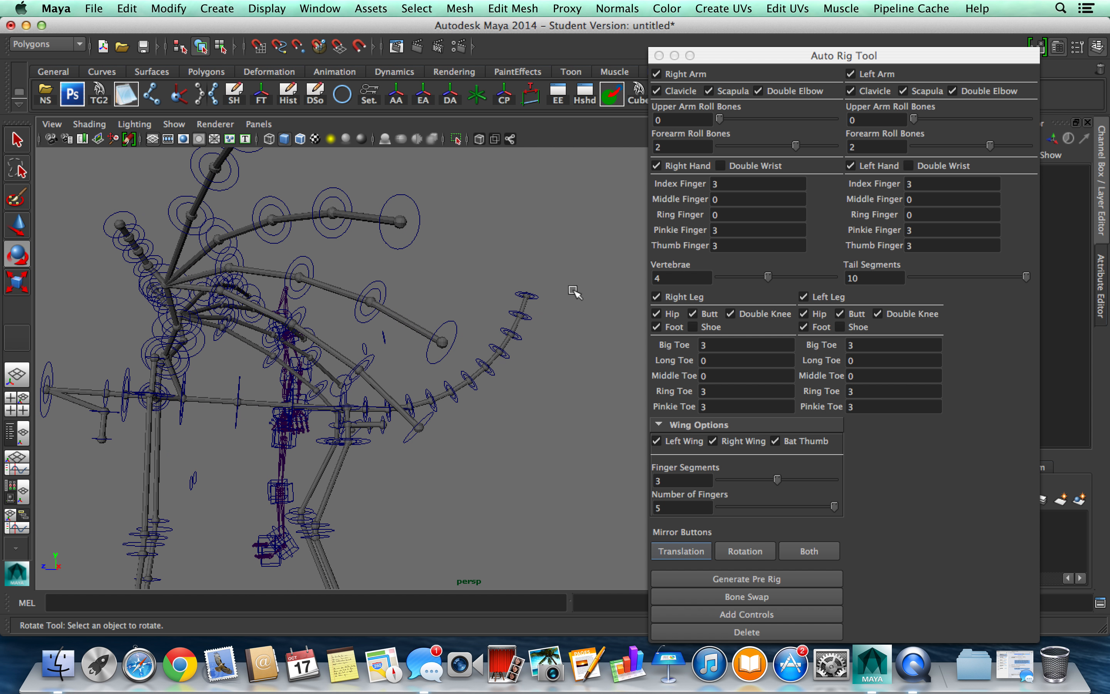
Select the outer tail segment controls and rotate them the opposite way to curl the tail's tip back over.
drag(487, 386, 487, 386)
drag(472, 333, 456, 315)
click(495, 481)
alt+drag(536, 380, 624, 270)
drag(470, 376, 469, 378)
scroll(459, 397, up, 3)
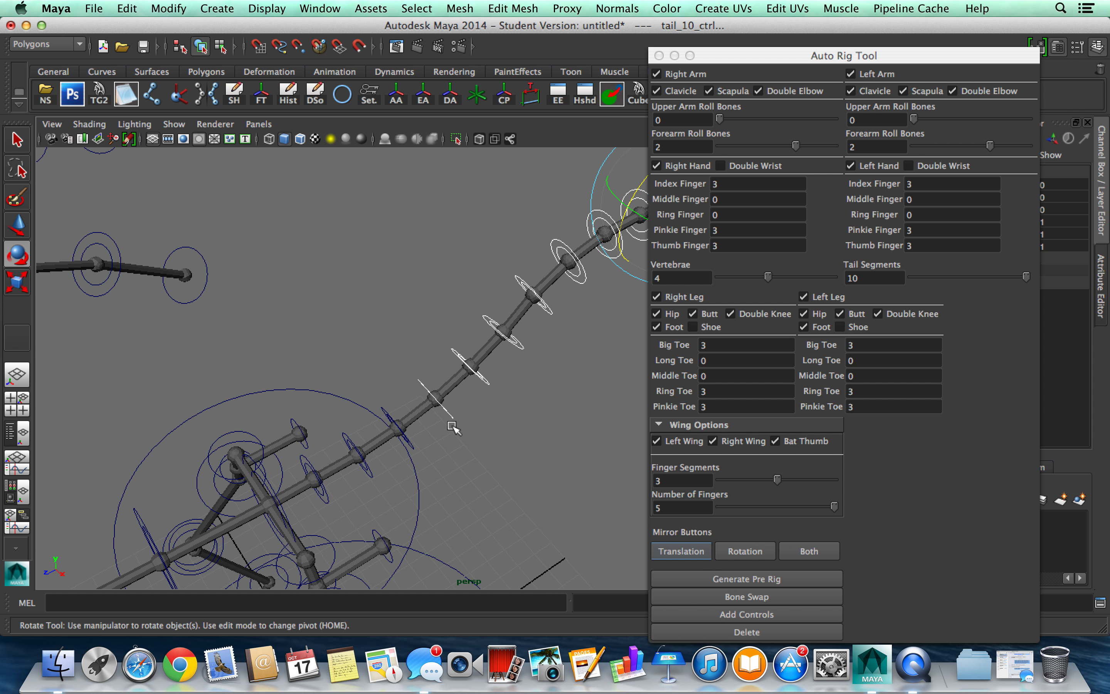
Move the main tail base control to about -1.33 in Z.
click(412, 452)
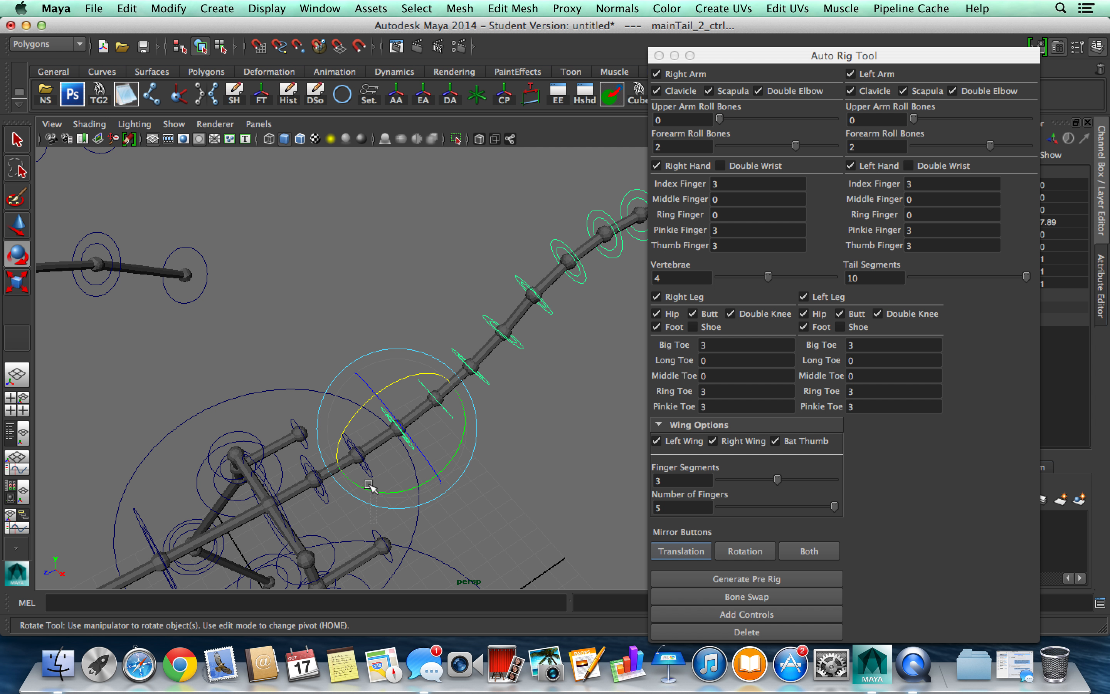
click(370, 474)
key(w)
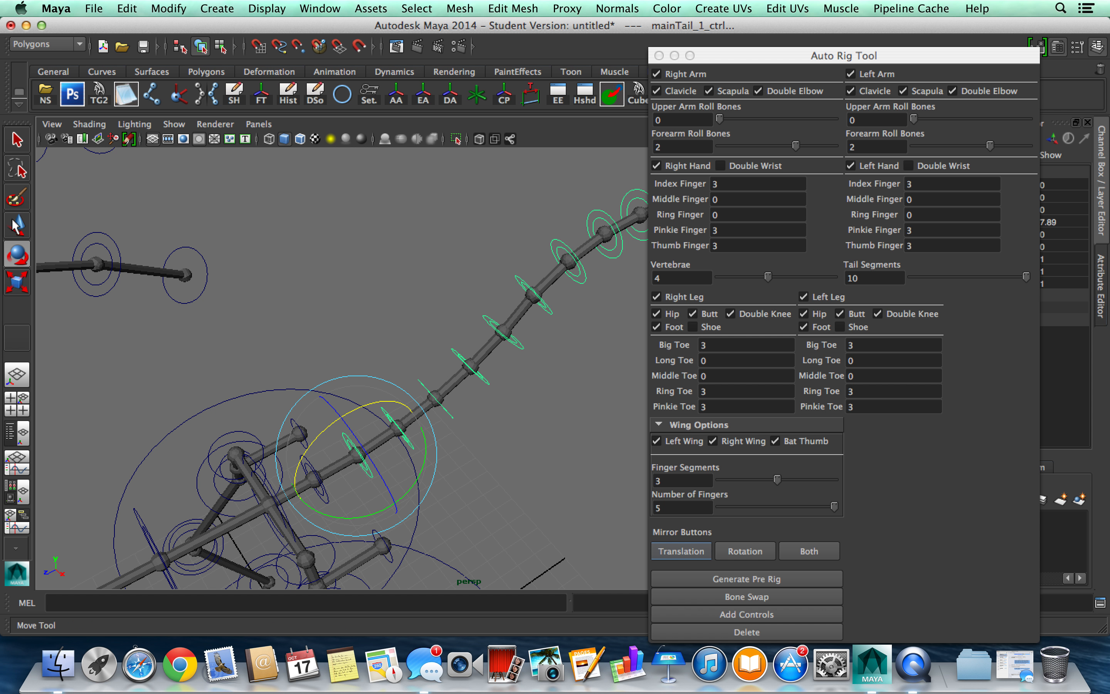
click(326, 499)
scroll(370, 488, down, 5)
drag(361, 449, 385, 439)
alt+drag(494, 425, 546, 331)
scroll(557, 456, down, 3)
alt+drag(557, 456, 429, 355)
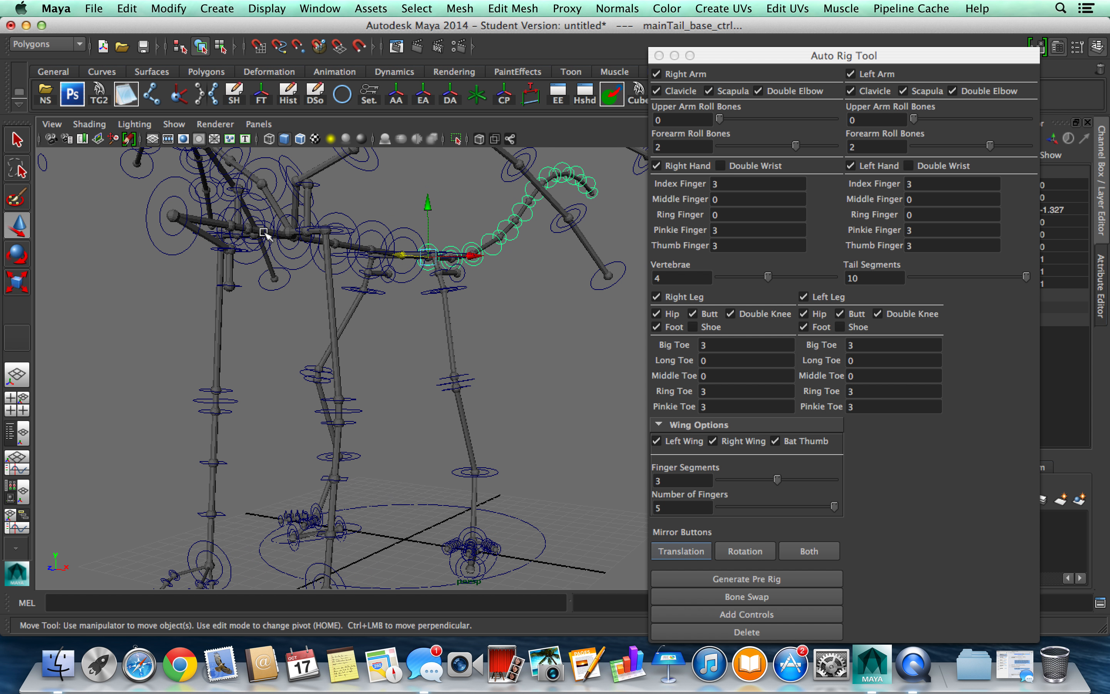
Rotate the main neck control to about -42.8 degrees in X.
click(261, 254)
key(e)
drag(195, 202, 228, 160)
alt+middle_drag(288, 276, 431, 378)
alt+right_drag(432, 378, 519, 378)
alt+drag(518, 378, 450, 386)
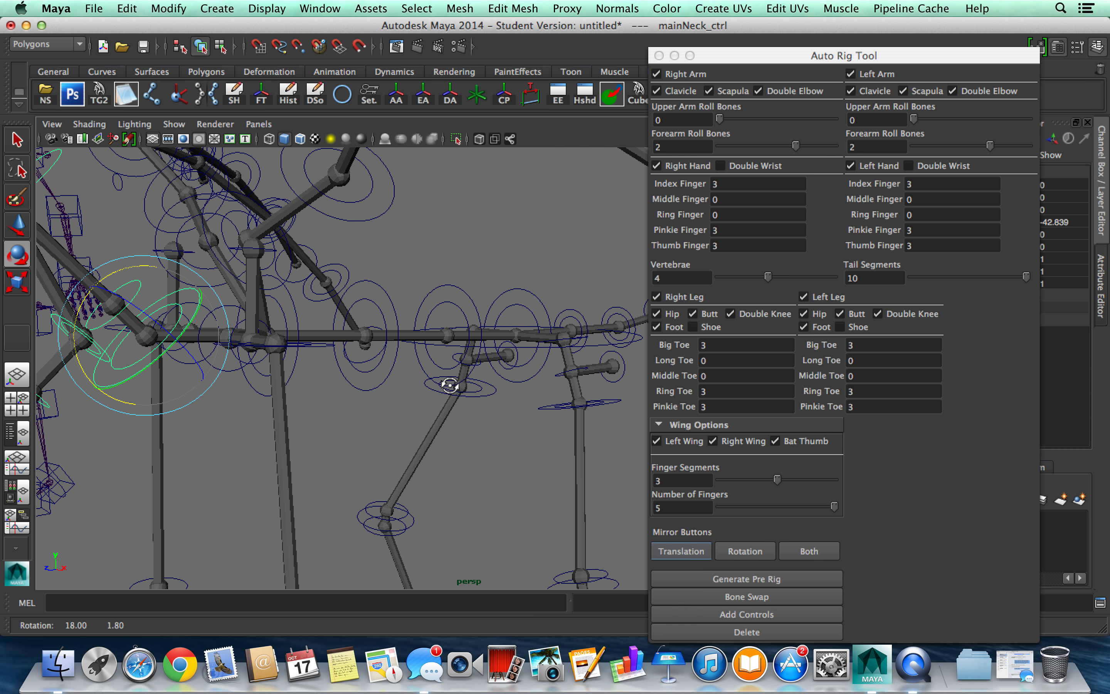
Lower the first, second and third spine controls so the back sags, moving the third to about 0.73 in Z.
click(379, 421)
click(260, 373)
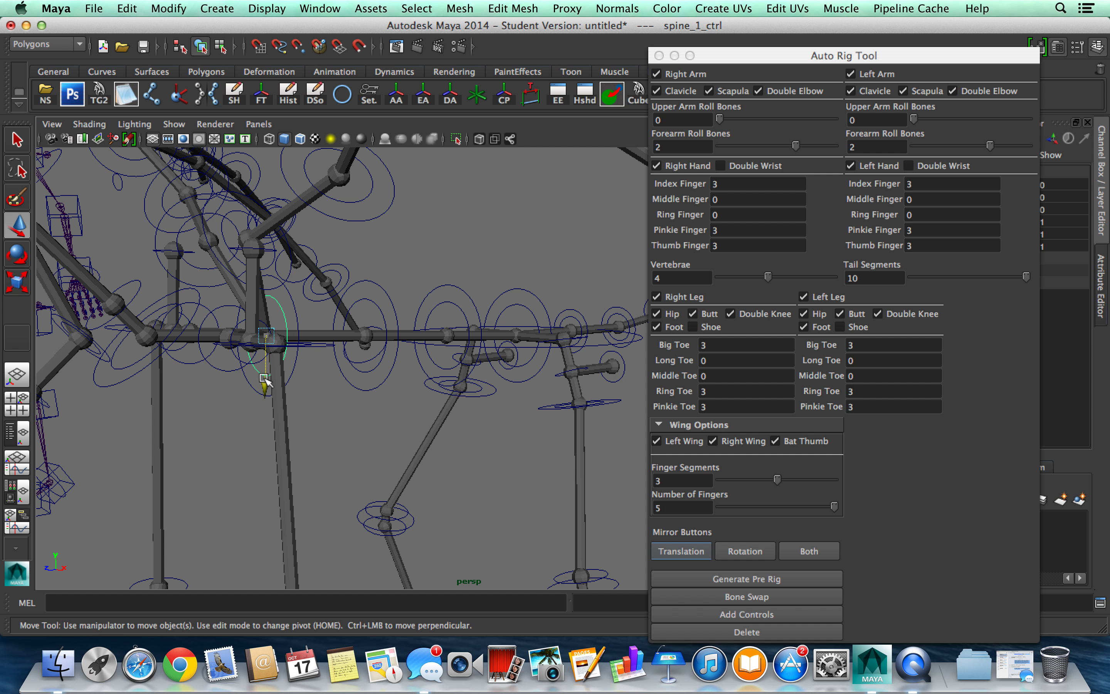
drag(264, 379, 266, 398)
click(370, 373)
click(371, 374)
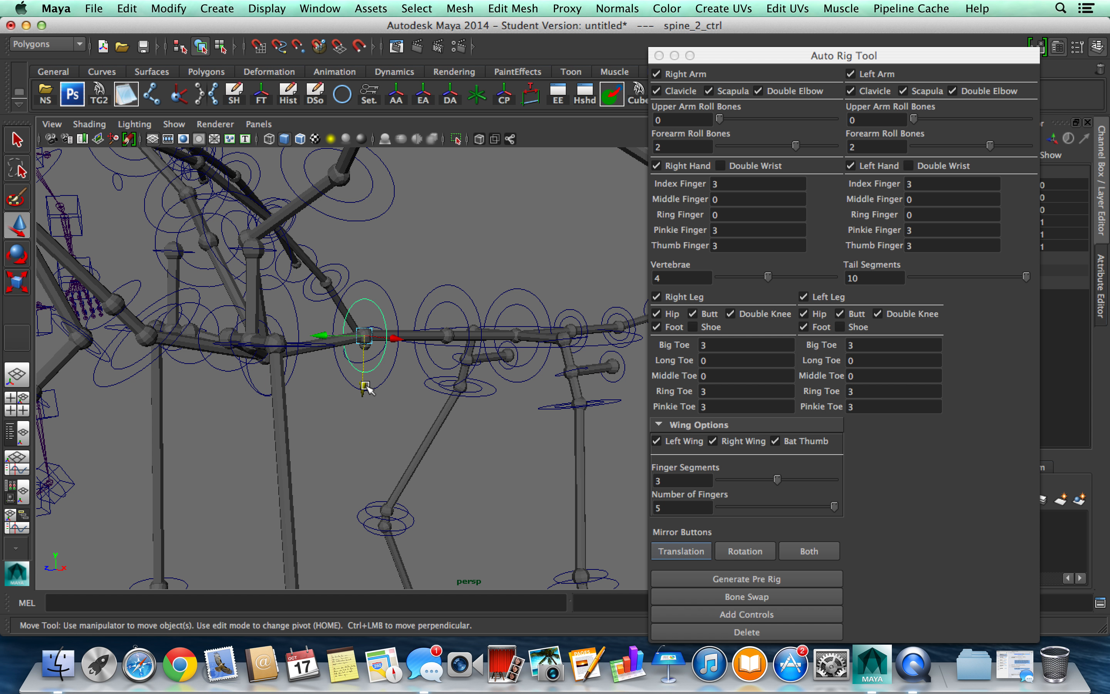
click(448, 302)
drag(446, 363, 448, 390)
Move the left arm's main elbow to about -1.01 in Z and mirror both translation and rotation onto the right arm.
scroll(511, 308, down, 10)
alt+drag(506, 313, 552, 381)
alt+middle_drag(600, 401, 452, 333)
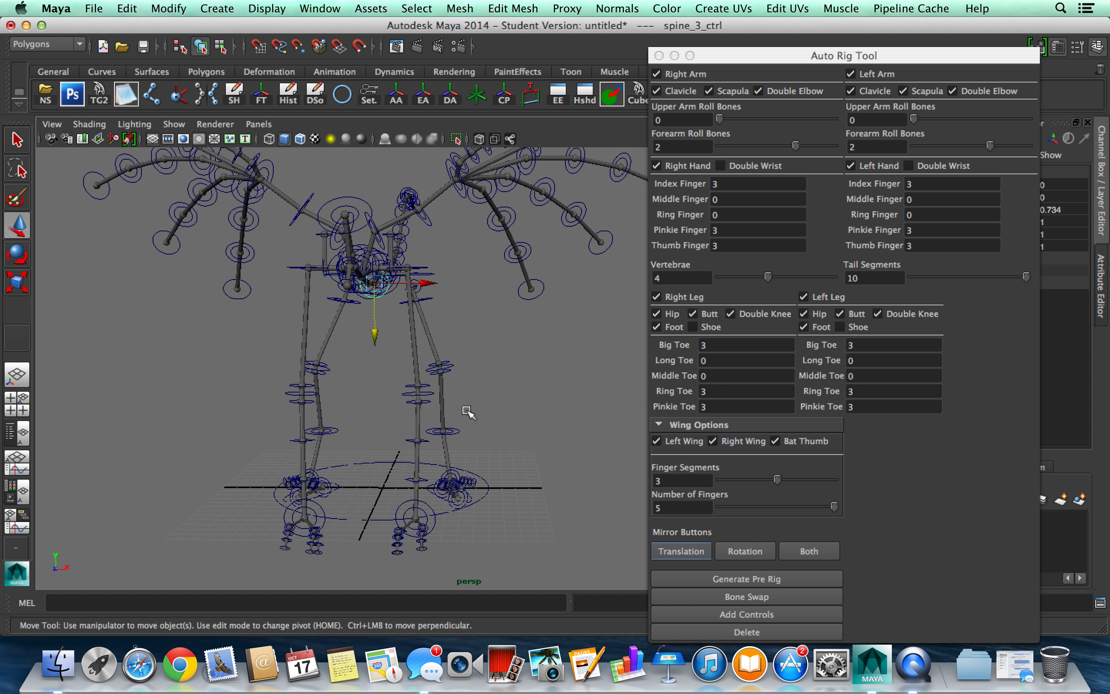
click(430, 388)
key(f)
drag(335, 419, 346, 419)
click(820, 552)
scroll(531, 395, down, 6)
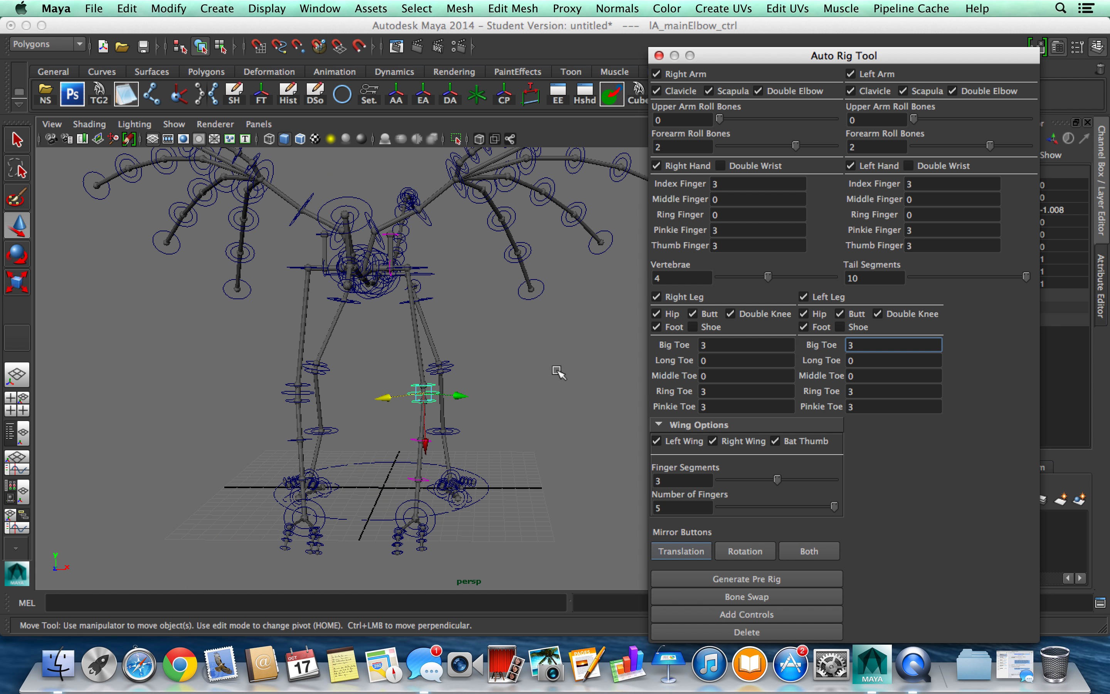
Run Bone Swap to convert the posed quadruped pre rig into a joint skeleton.
alt+drag(557, 371, 466, 367)
alt+middle_drag(376, 393, 485, 470)
scroll(451, 427, up, 10)
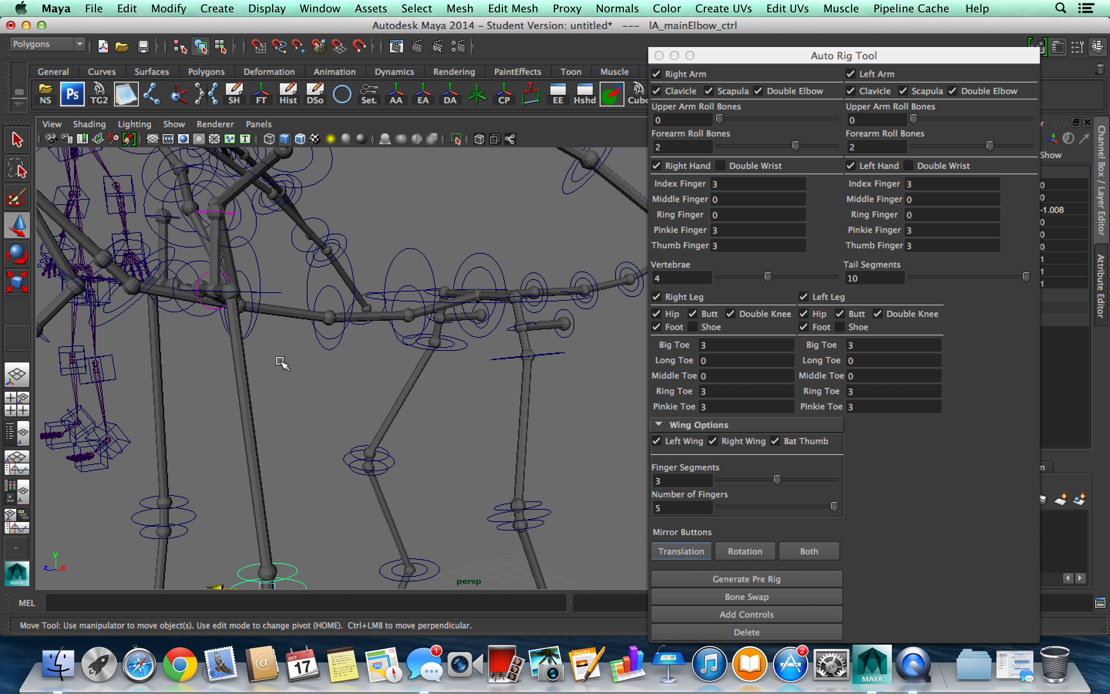
scroll(289, 353, down, 5)
alt+drag(367, 412, 451, 413)
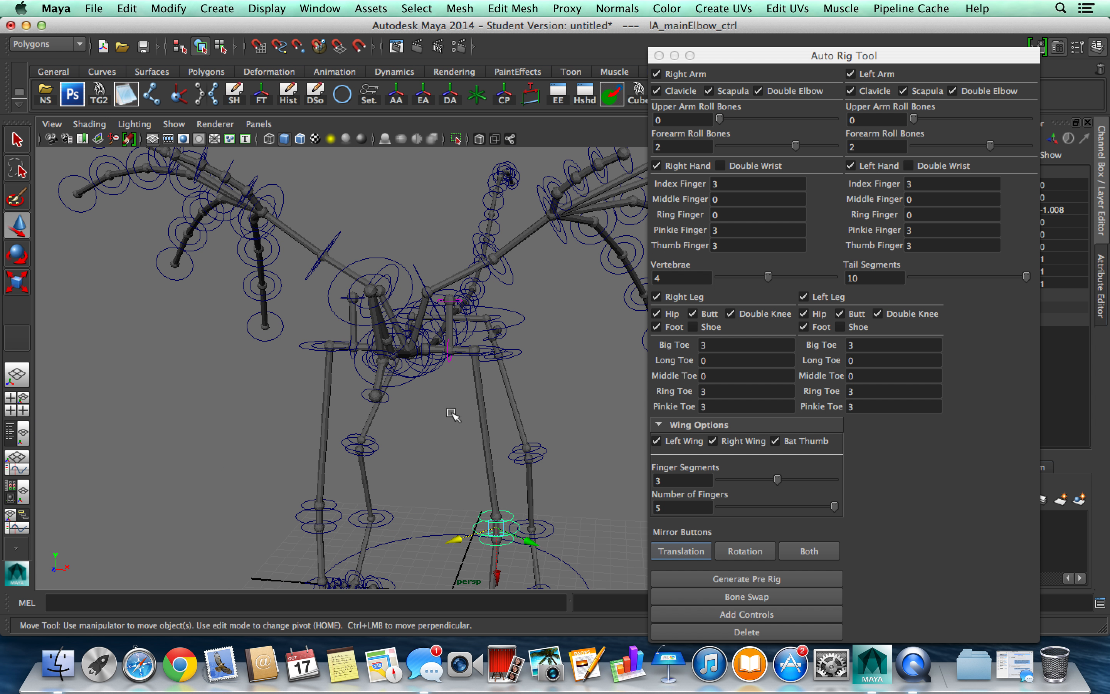
scroll(454, 415, down, 5)
click(763, 599)
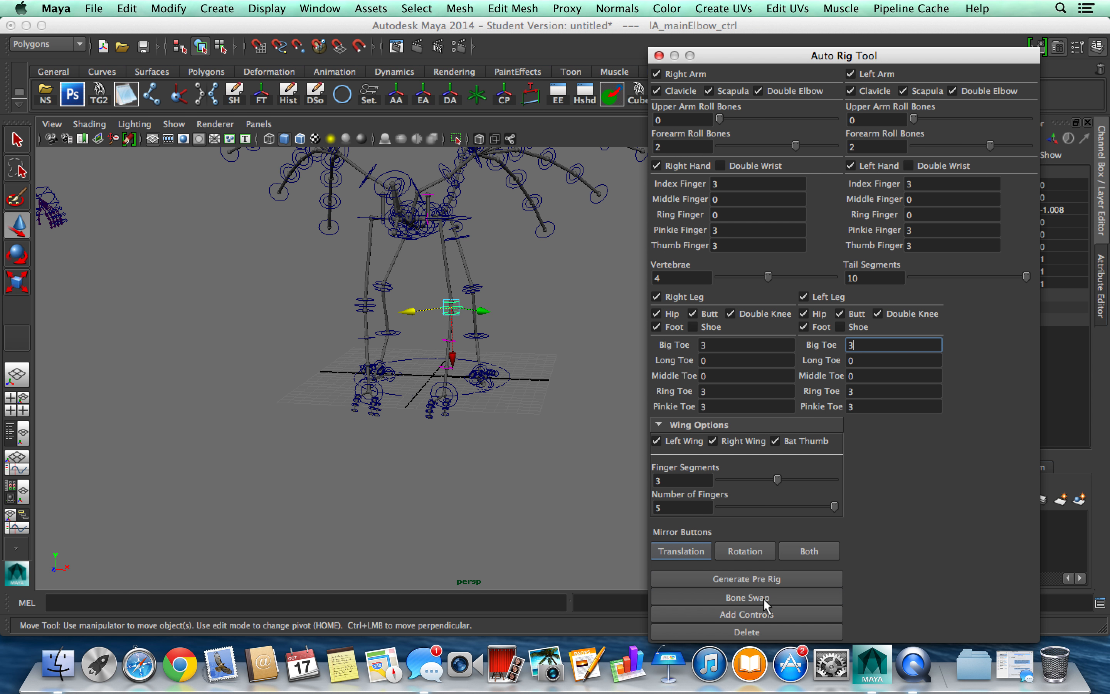
Try rotating the swapped skeleton's front spine and front limb joints together, and undo the rotation.
scroll(507, 367, up, 8)
alt+drag(538, 418, 396, 417)
drag(303, 381, 303, 382)
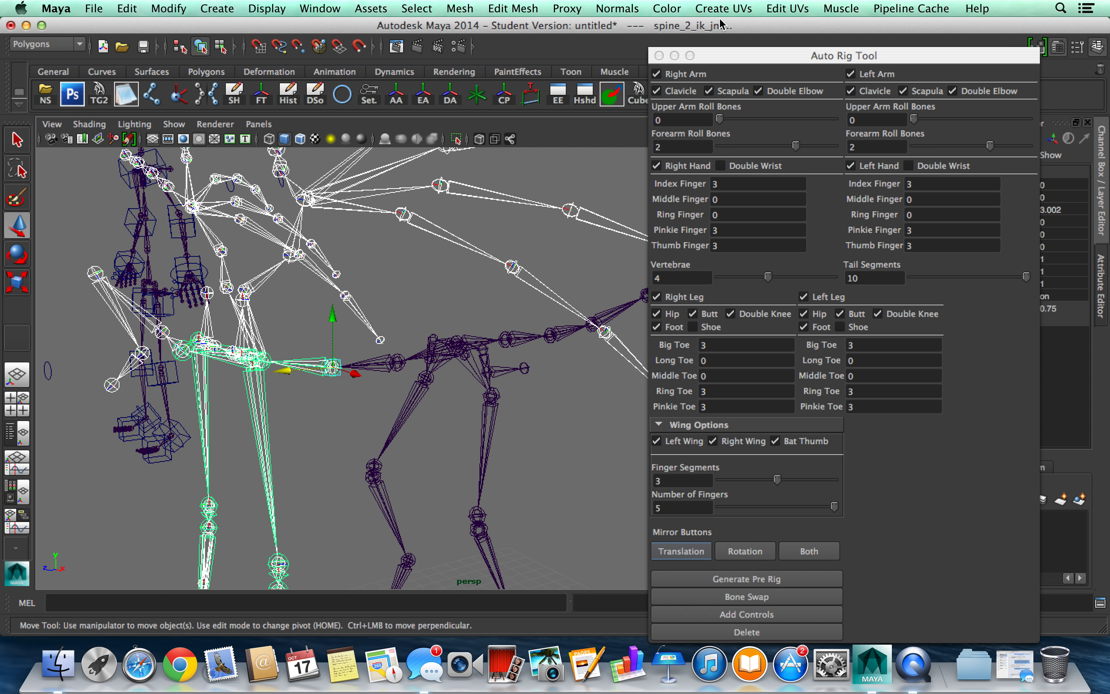
drag(748, 62, 674, 333)
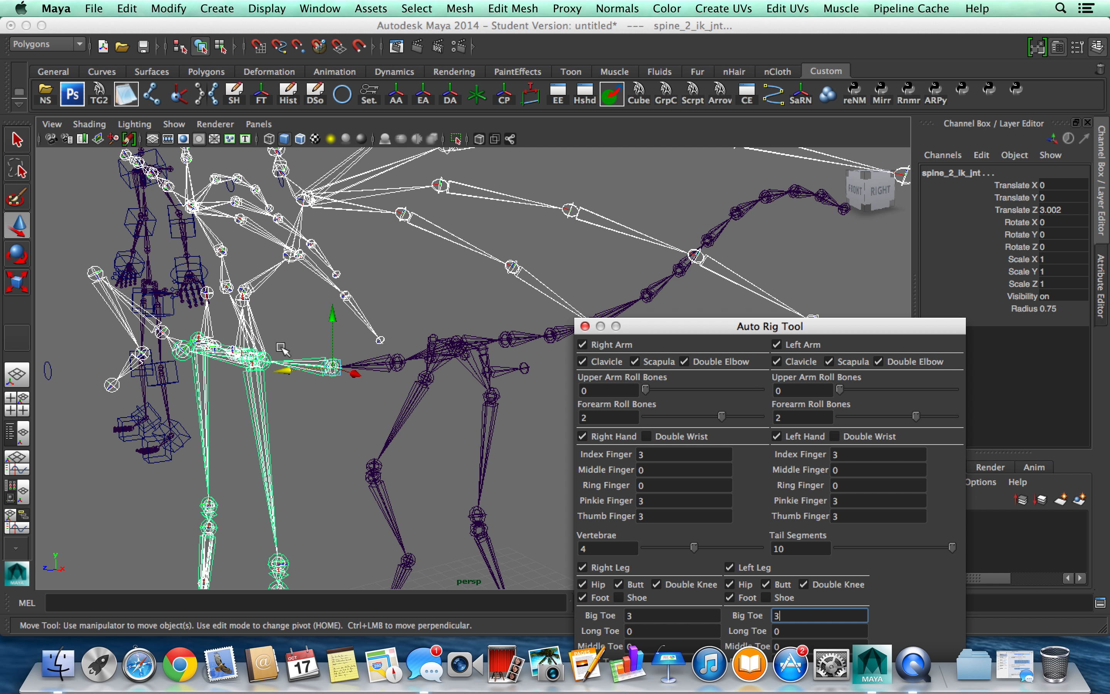
alt+drag(283, 340, 175, 299)
click(17, 255)
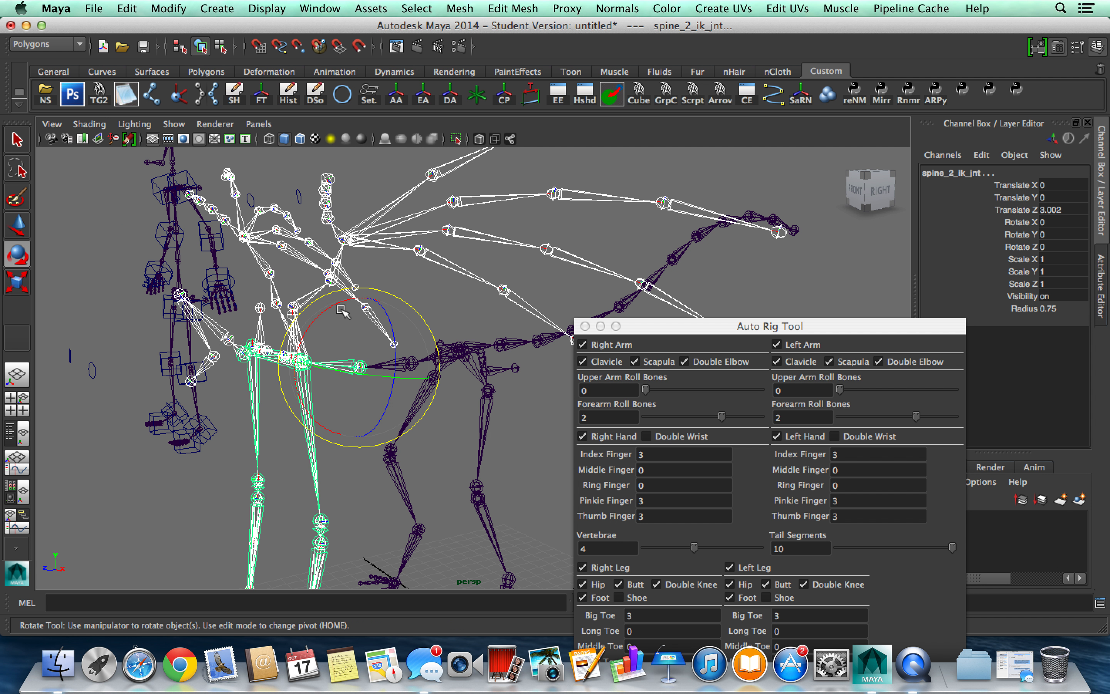
drag(323, 314, 379, 289)
key(super+z)
Add controls to the skeleton, finalizing the rig with the character name dragon.
alt+middle_drag(406, 383, 371, 301)
alt+drag(371, 301, 437, 302)
drag(696, 328, 710, 151)
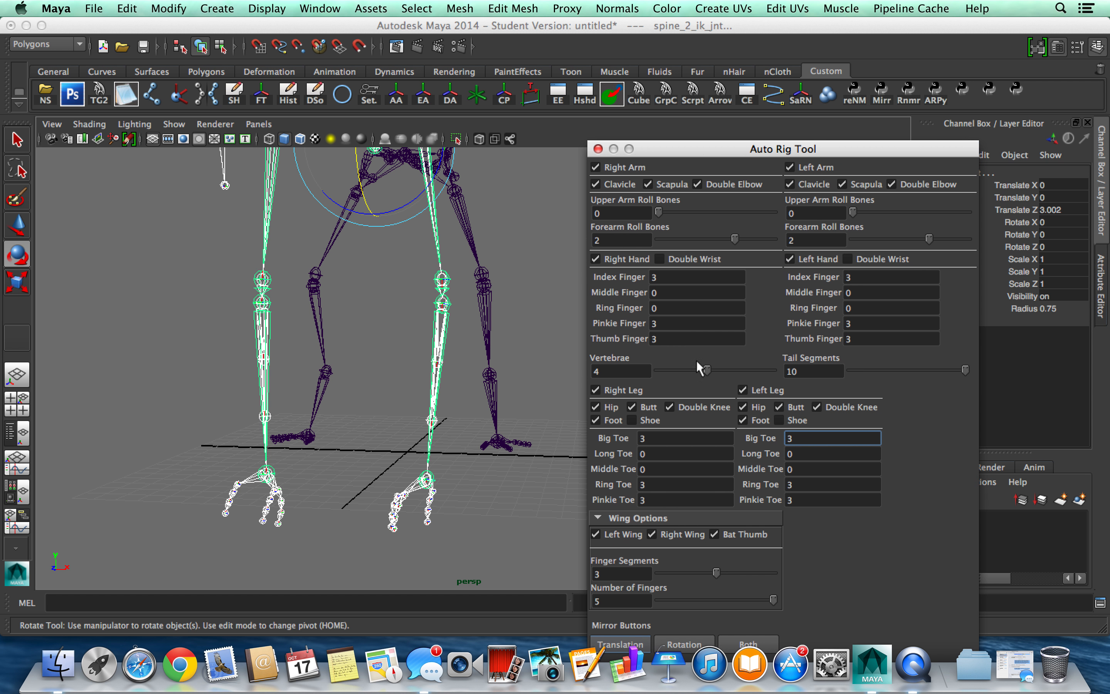
drag(789, 151, 793, 30)
click(680, 588)
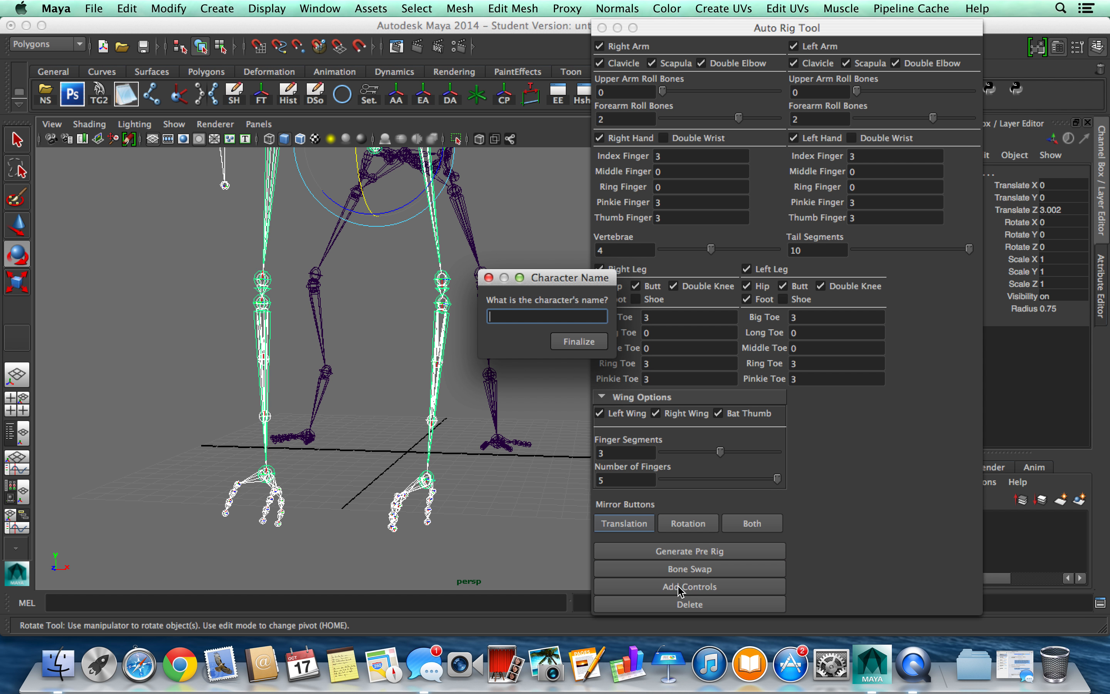
key(Return)
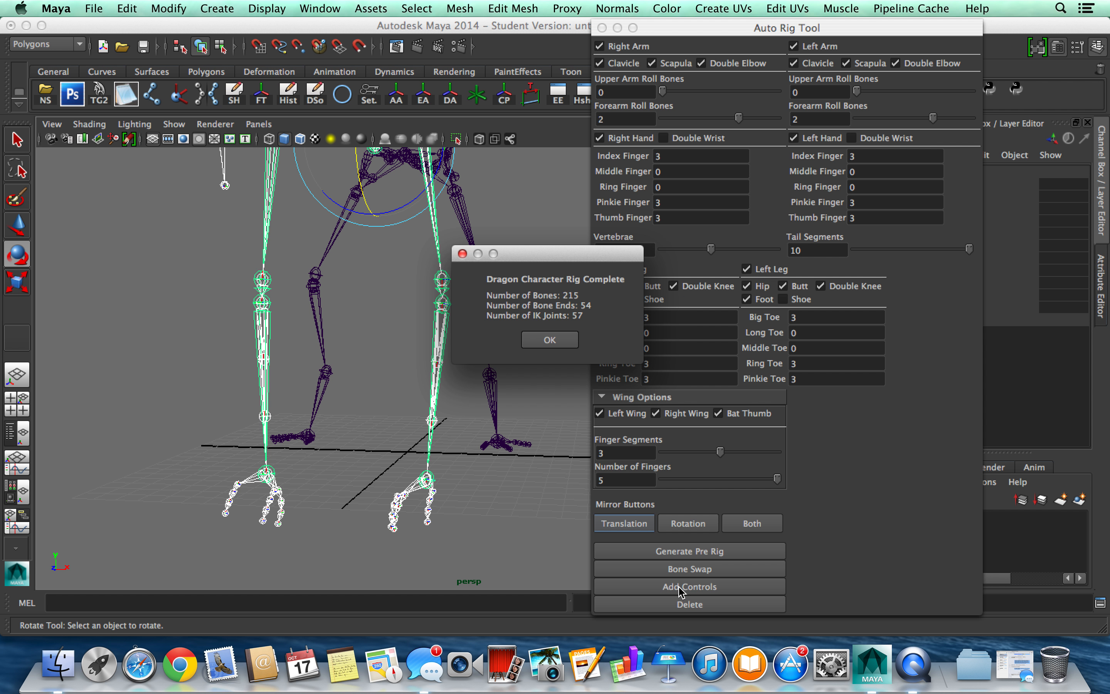
click(571, 344)
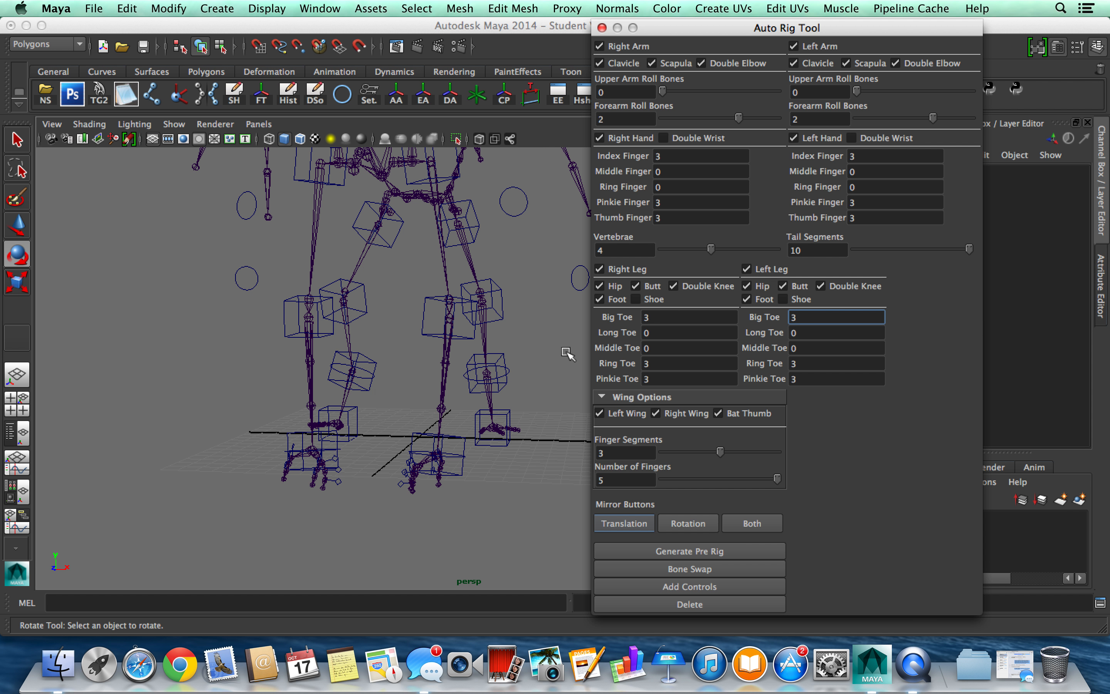
Examine the dragon rig's leg, foot and toe controls from several angles, with the left front limb's FK control selected.
alt+drag(568, 349, 468, 374)
click(459, 395)
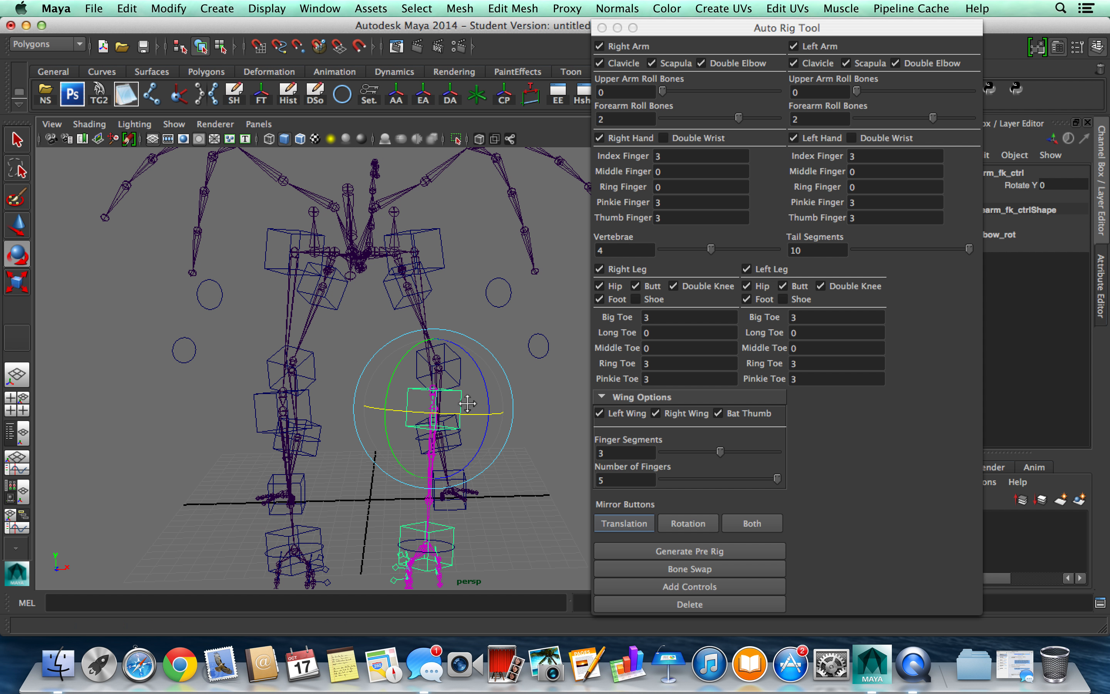
alt+middle_drag(465, 400, 478, 284)
alt+drag(476, 306, 417, 353)
alt+right_drag(417, 353, 361, 499)
alt+middle_drag(361, 499, 394, 367)
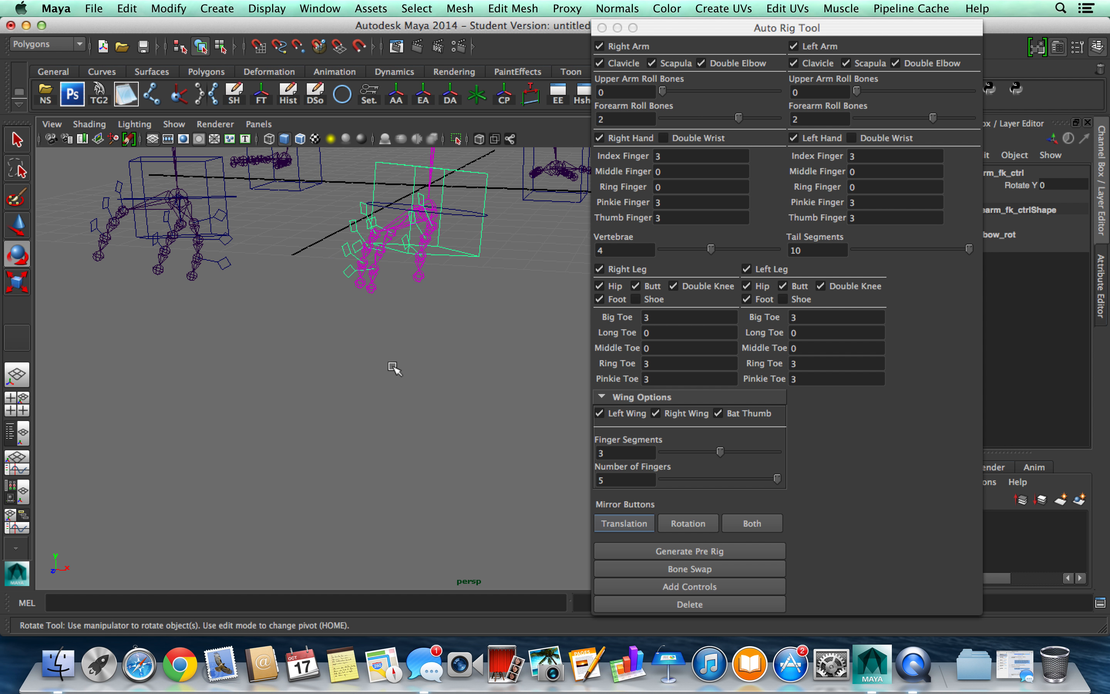
alt+middle_drag(410, 262, 421, 306)
alt+right_drag(376, 296, 367, 211)
alt+middle_drag(438, 168, 422, 284)
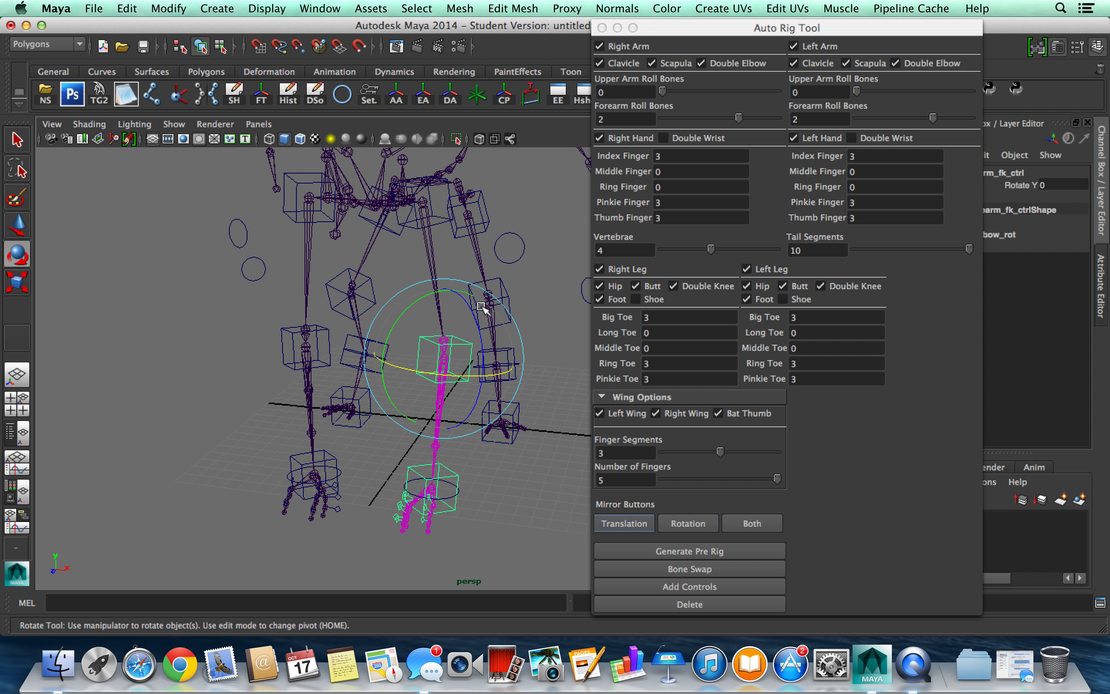
alt+drag(541, 307, 488, 330)
alt+middle_drag(504, 324, 429, 285)
alt+drag(429, 285, 363, 275)
alt+right_drag(377, 305, 495, 414)
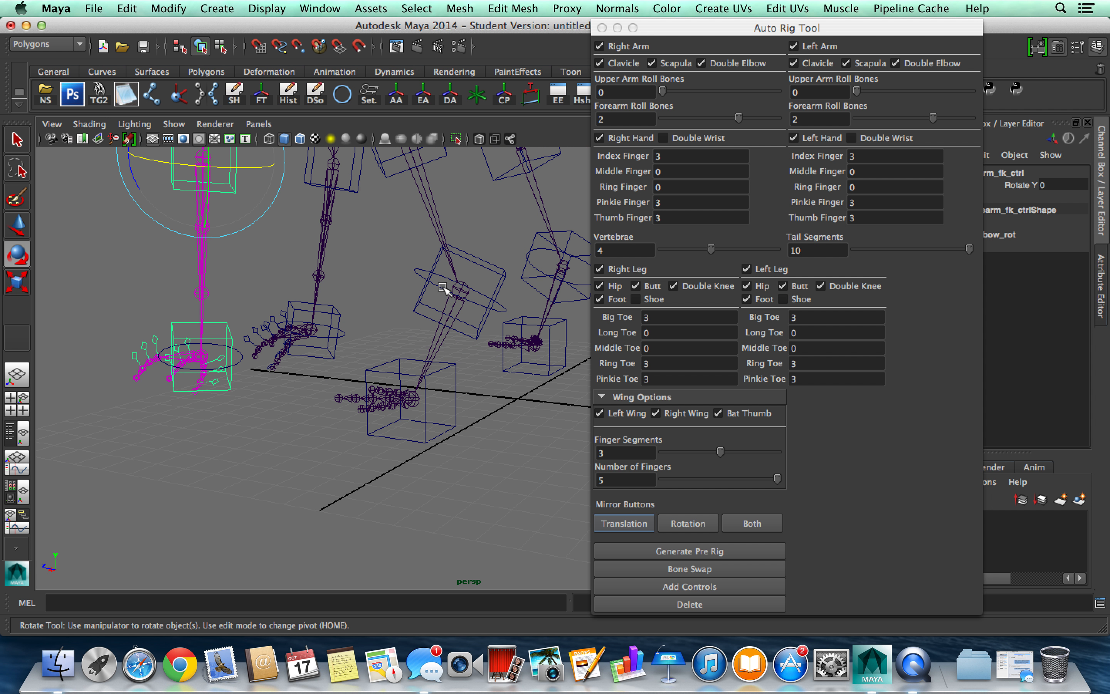
alt+right_drag(432, 348, 363, 317)
alt+middle_drag(379, 340, 440, 342)
alt+drag(400, 359, 572, 387)
alt+right_drag(569, 387, 436, 356)
alt+middle_drag(345, 354, 405, 370)
alt+drag(405, 370, 441, 340)
alt+middle_drag(452, 195, 432, 289)
alt+drag(431, 289, 394, 297)
alt+right_drag(472, 333, 418, 304)
alt+drag(418, 303, 403, 323)
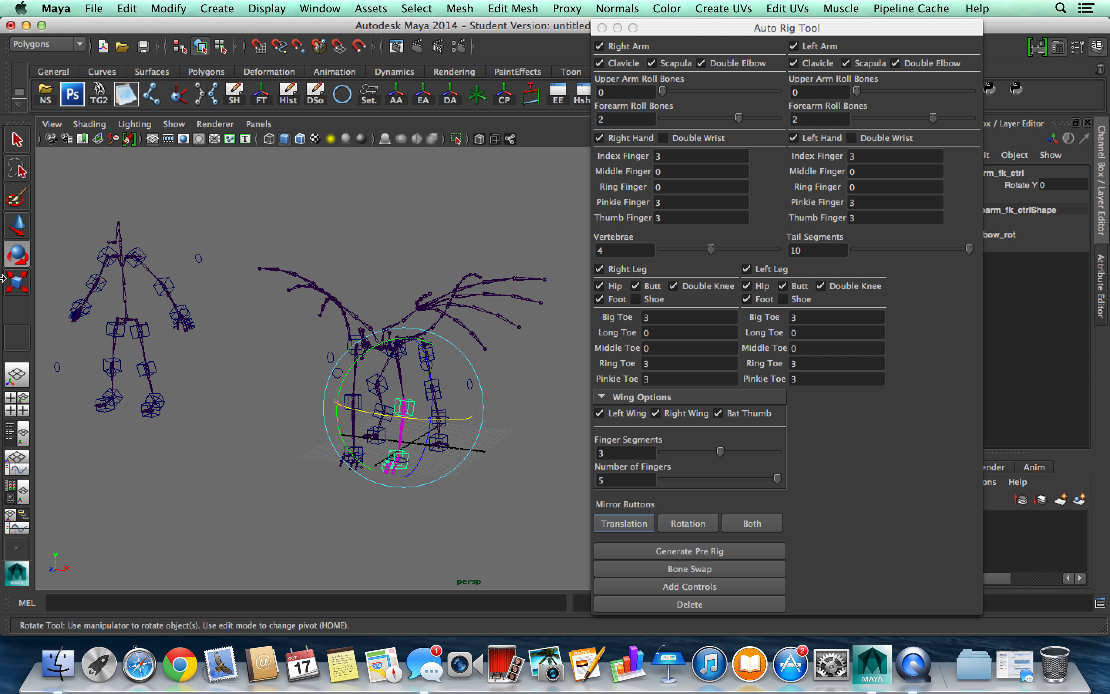
Show the Outliner beside the perspective view and select the dragon_character_grp group.
click(14, 447)
click(120, 237)
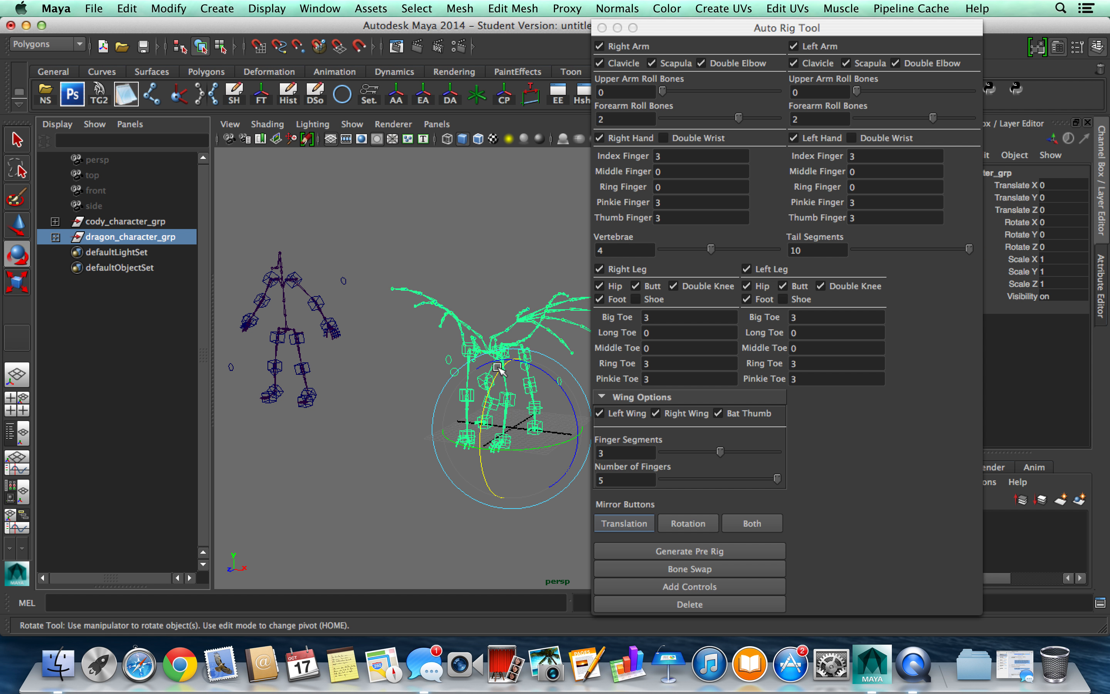
Move the dragon_character_grp group along X to about -83, past the cody rig to its other side.
click(18, 224)
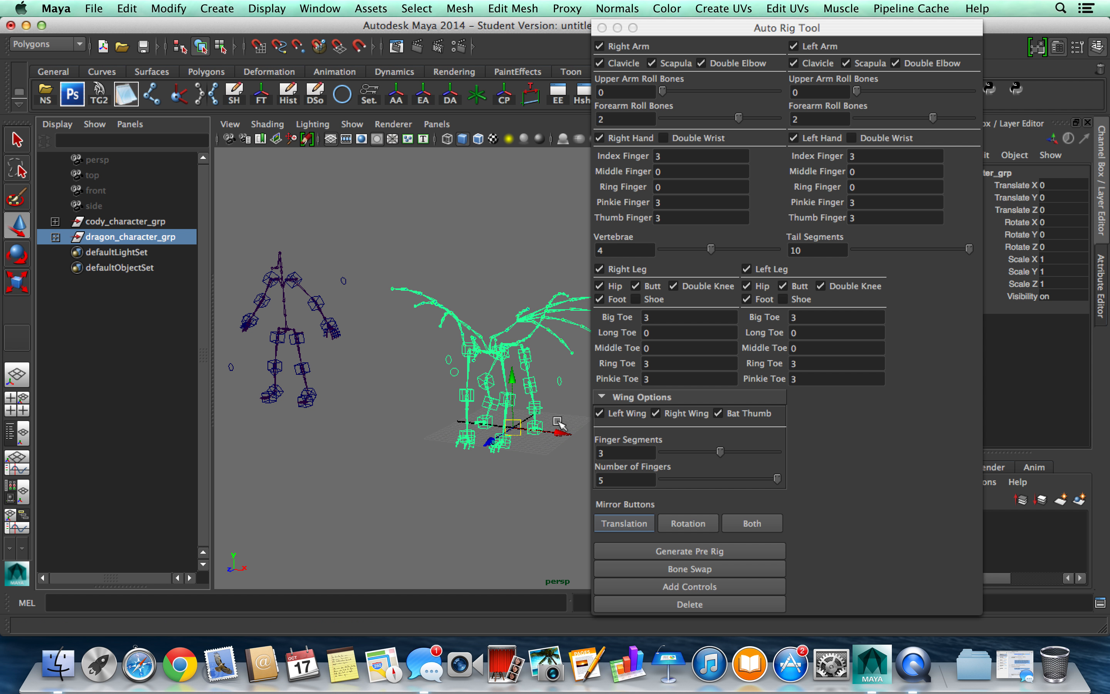
drag(560, 431, 224, 376)
alt+middle_drag(321, 394, 526, 427)
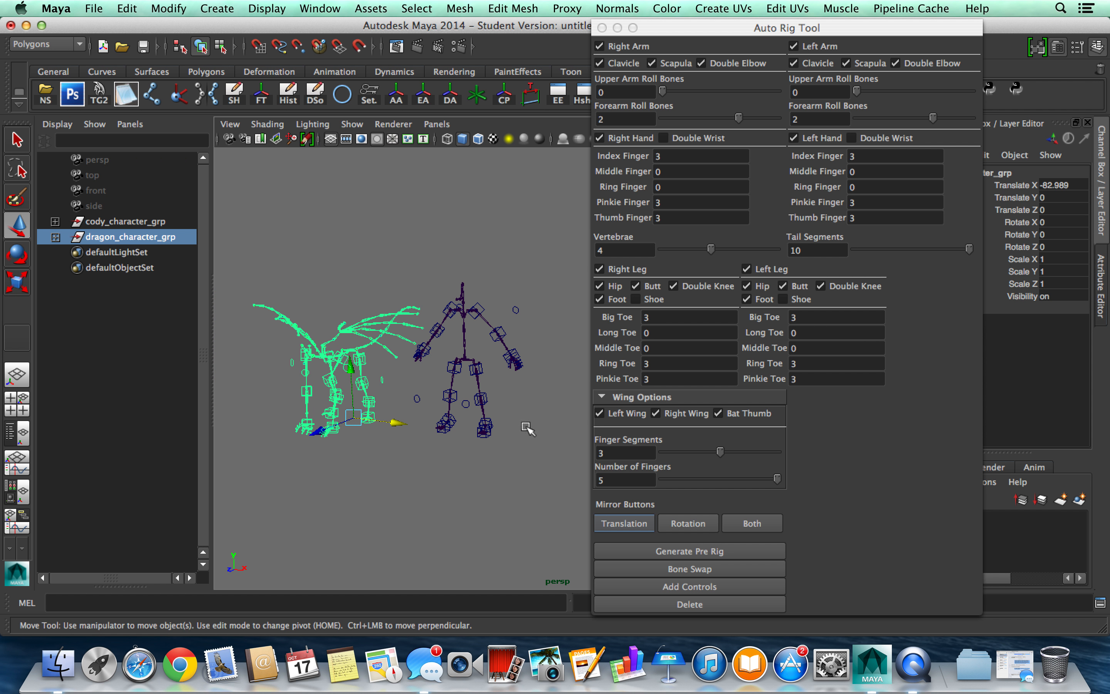
alt+drag(477, 422, 499, 417)
alt+middle_drag(385, 416, 577, 380)
scroll(555, 381, up, 5)
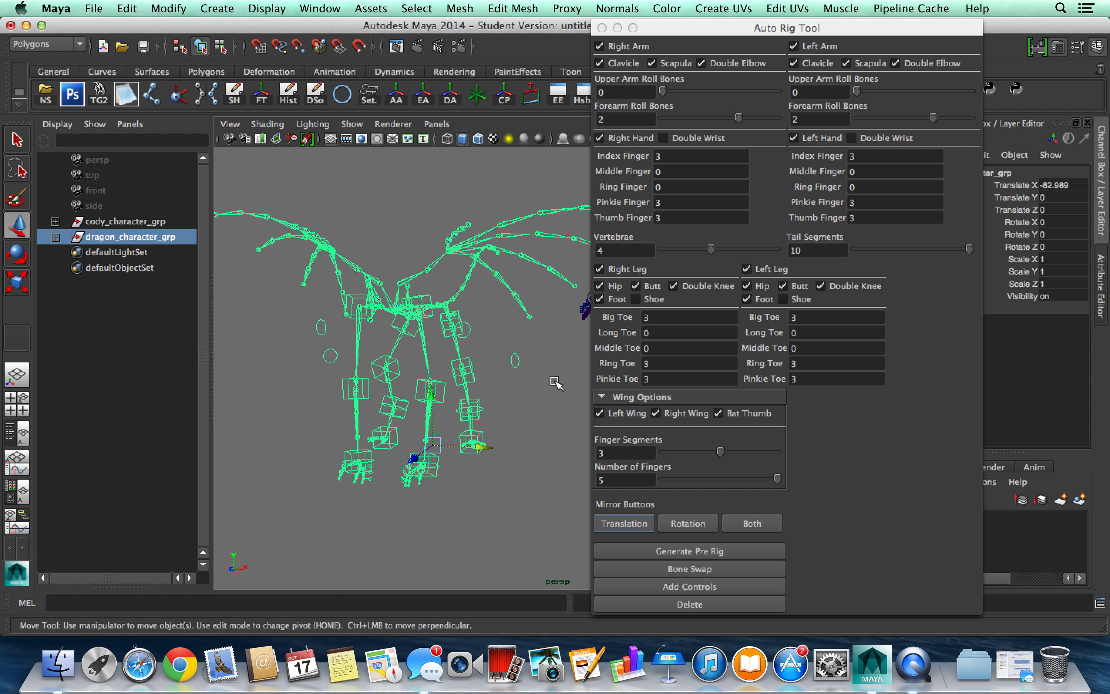
Show the perspective view without the Outliner, shift the Auto Rig Tool window clear of both rigs, and deselect the dragon group.
key(space)
drag(706, 28, 864, 34)
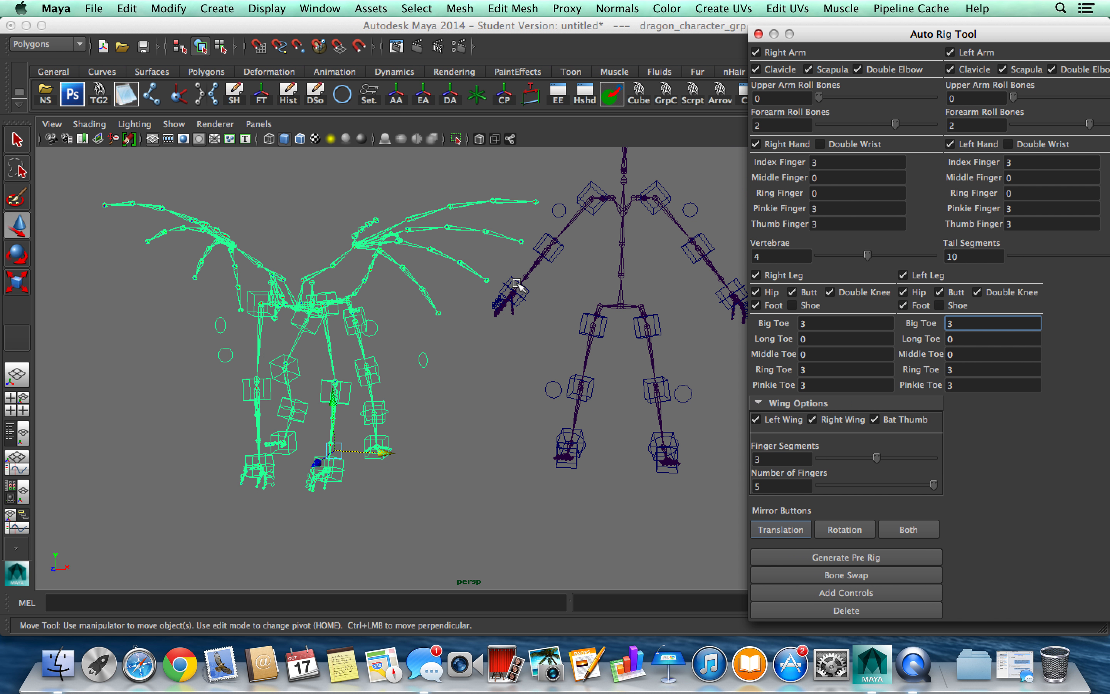
click(464, 380)
Examine the dragon rig's wings, spine and leg controls beside the cody rig from several angles and distances.
alt+drag(464, 380, 394, 325)
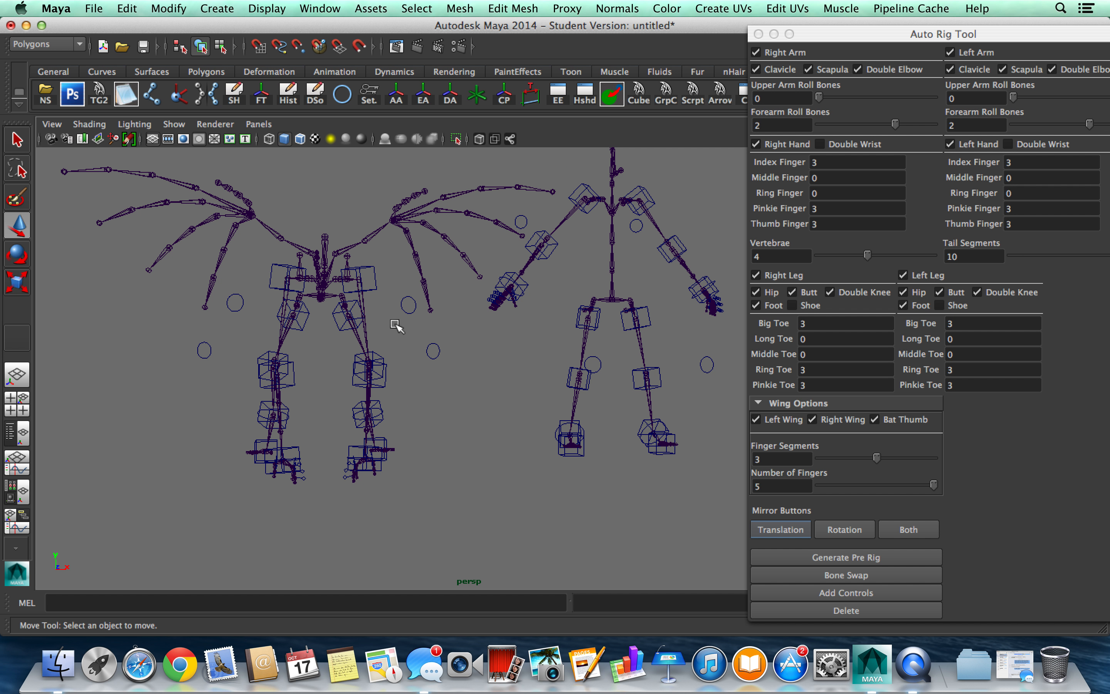
alt+drag(386, 292, 407, 271)
alt+right_drag(407, 270, 536, 321)
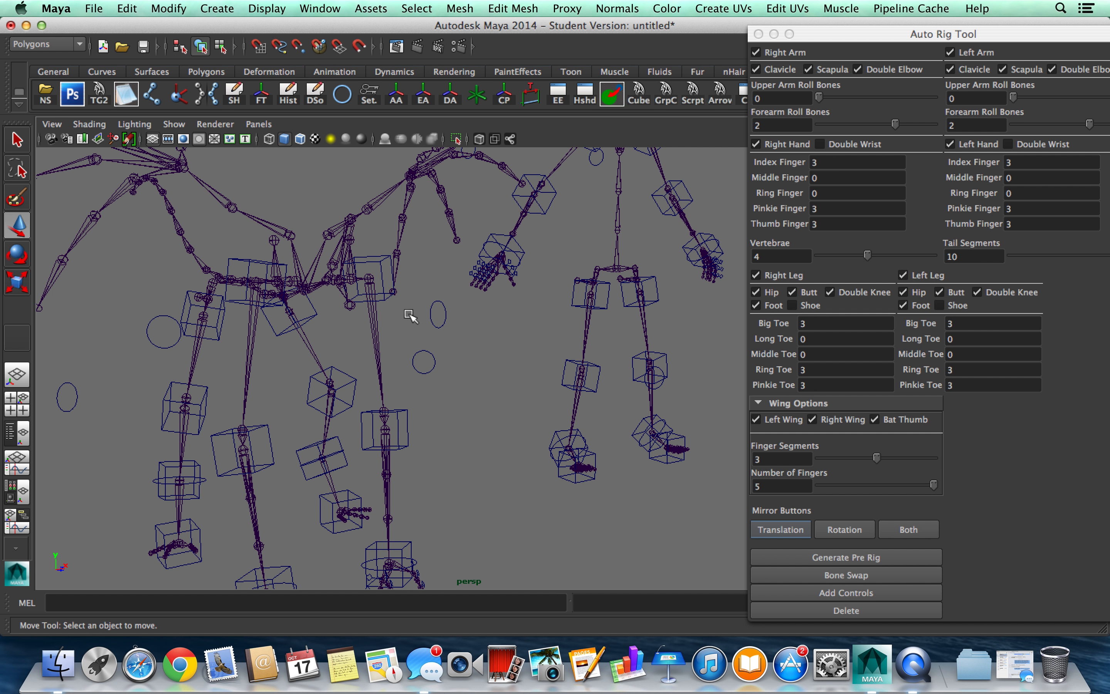
scroll(411, 310, down, 3)
alt+middle_drag(450, 524, 430, 431)
alt+drag(485, 415, 447, 414)
scroll(410, 317, up, 5)
scroll(411, 319, down, 5)
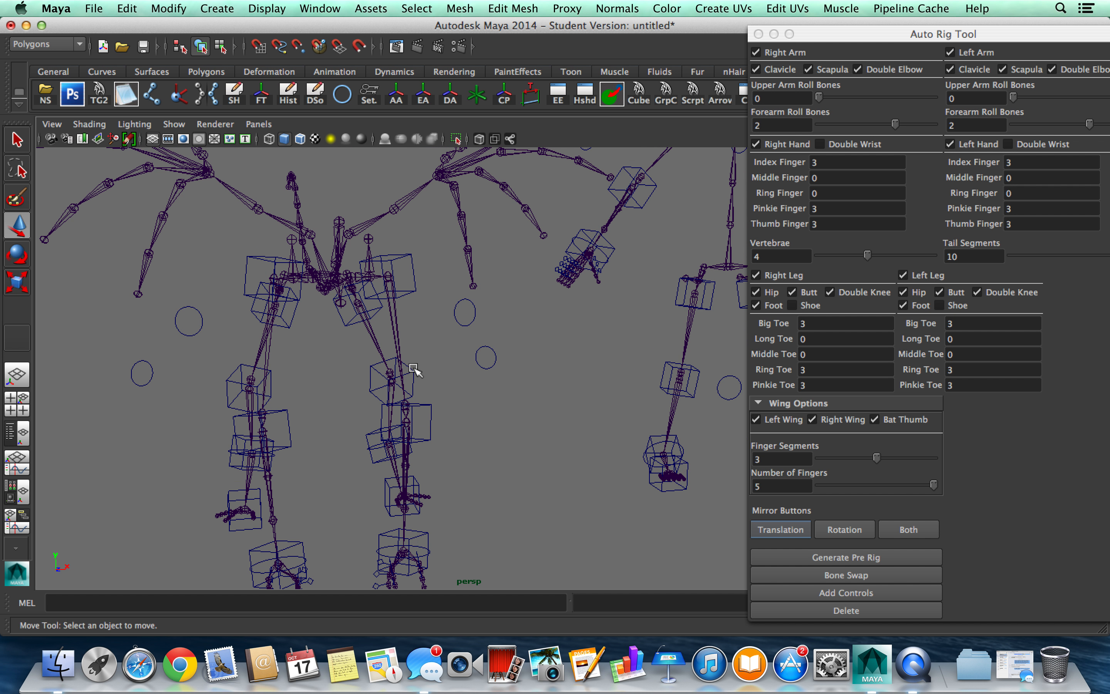